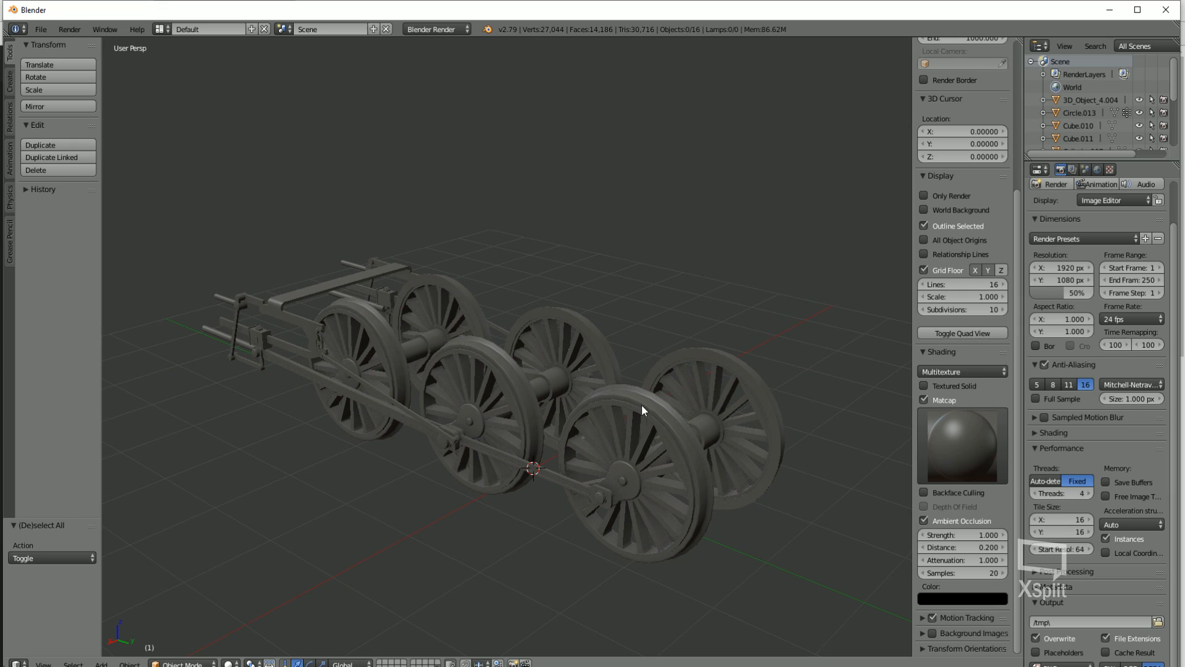
# Examine the locomotive wheels, axles and connecting rods from several angles
pyautogui.moveTo(469, 486)
pyautogui.mouseDown(button='middle')
pyautogui.moveTo(457, 502)
pyautogui.moveTo(483, 487)
pyautogui.moveTo(477, 466)
pyautogui.mouseUp(button='middle')
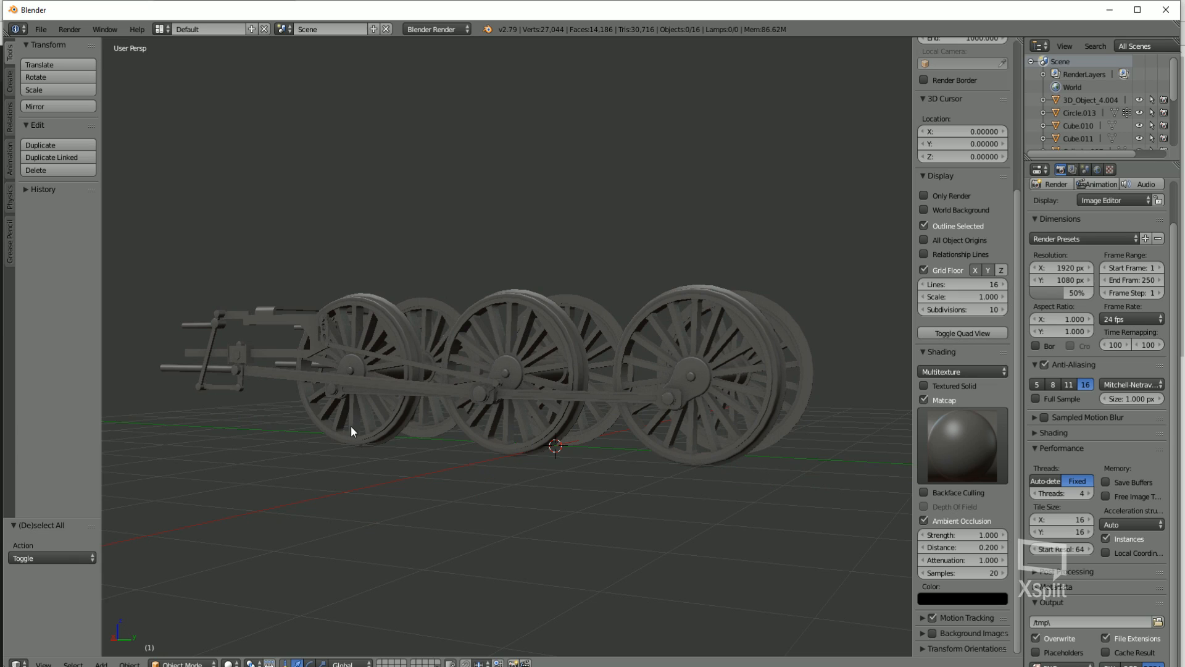
pyautogui.moveTo(511, 475); pyautogui.dragTo(548, 476, button='middle')
pyautogui.scroll(1, 504, 481)
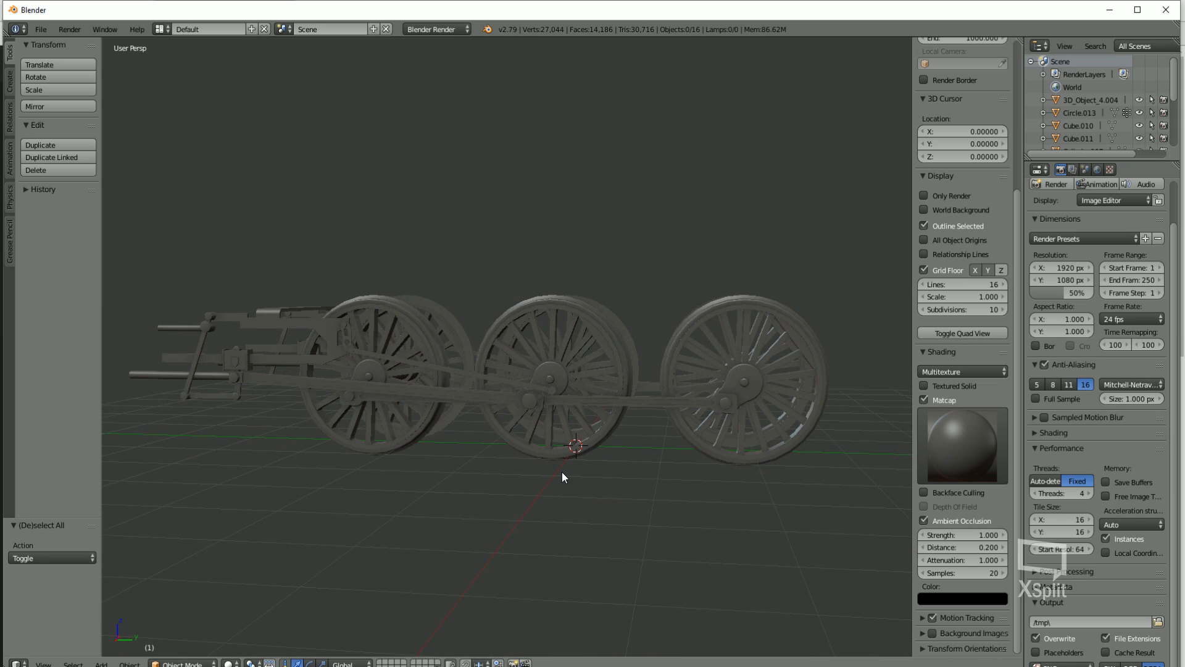
pyautogui.moveTo(534, 451); pyautogui.dragTo(618, 485, button='middle')
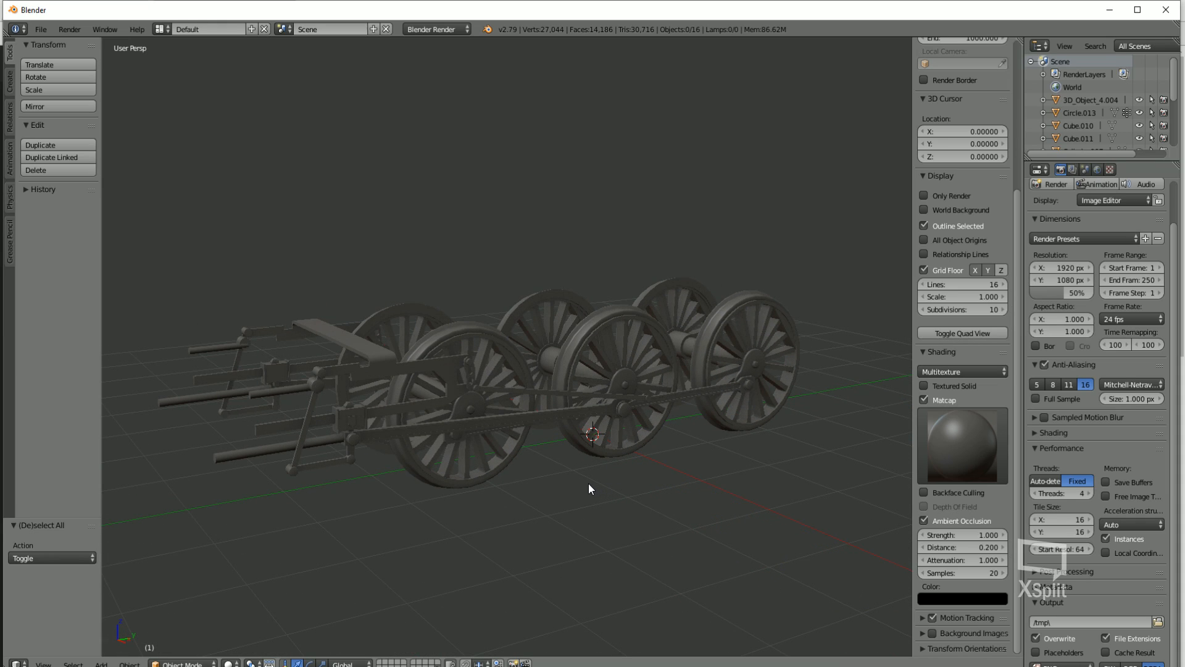
pyautogui.moveTo(619, 479); pyautogui.dragTo(635, 472, button='middle')
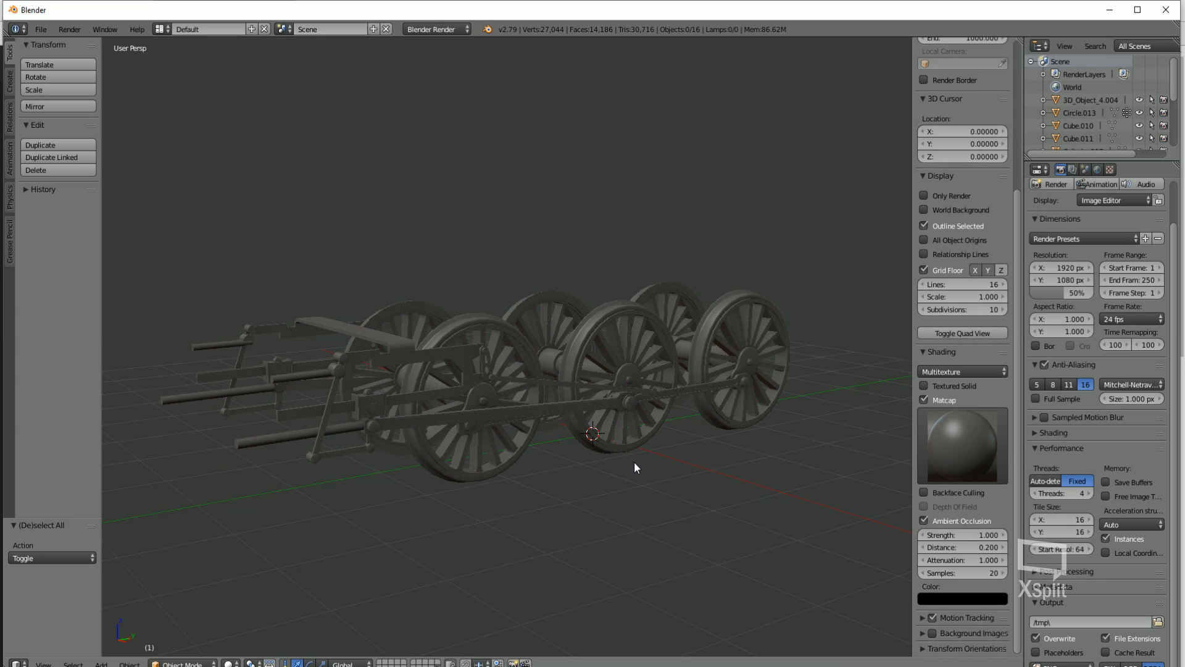
pyautogui.moveTo(634, 463); pyautogui.dragTo(623, 450, button='middle')
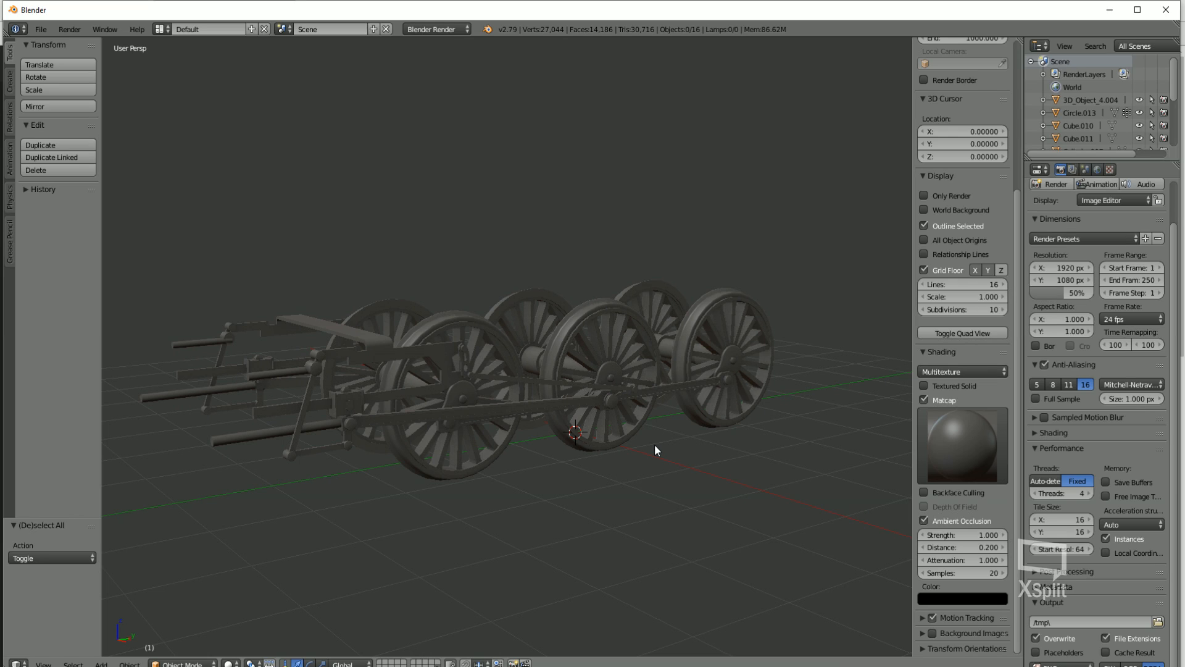
pyautogui.moveTo(659, 429); pyautogui.dragTo(576, 425, button='middle')
pyautogui.scroll(3, 539, 460)
pyautogui.moveTo(491, 405); pyautogui.dragTo(557, 405, button='middle')
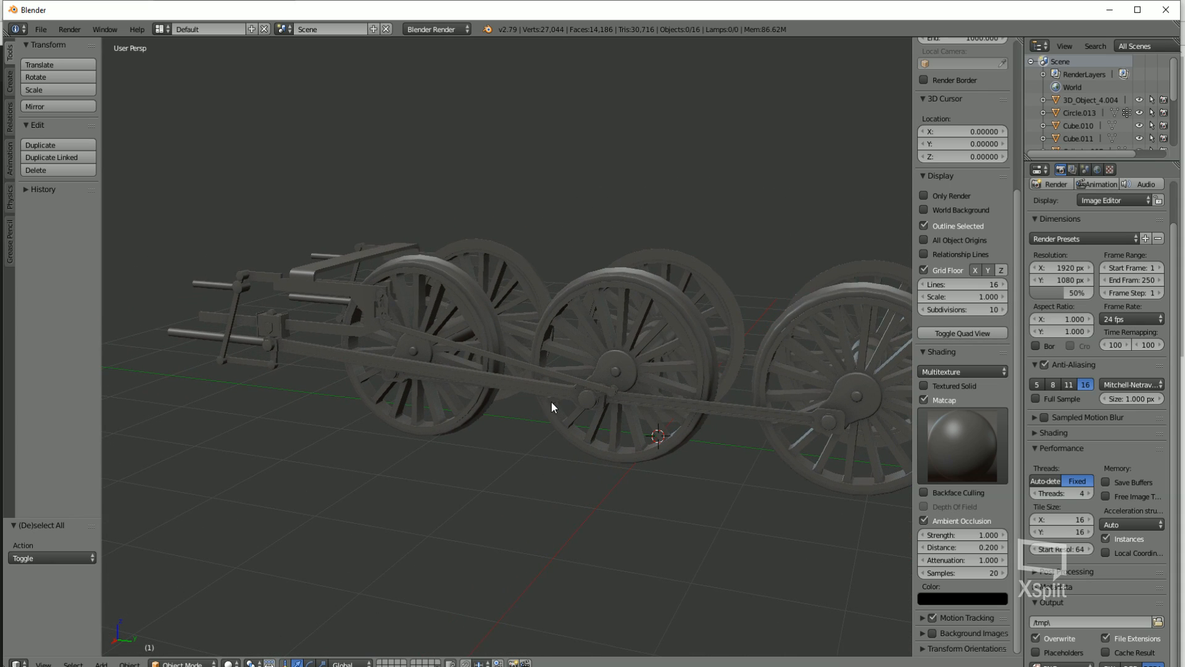
pyautogui.moveTo(539, 397); pyautogui.dragTo(574, 418, button='middle')
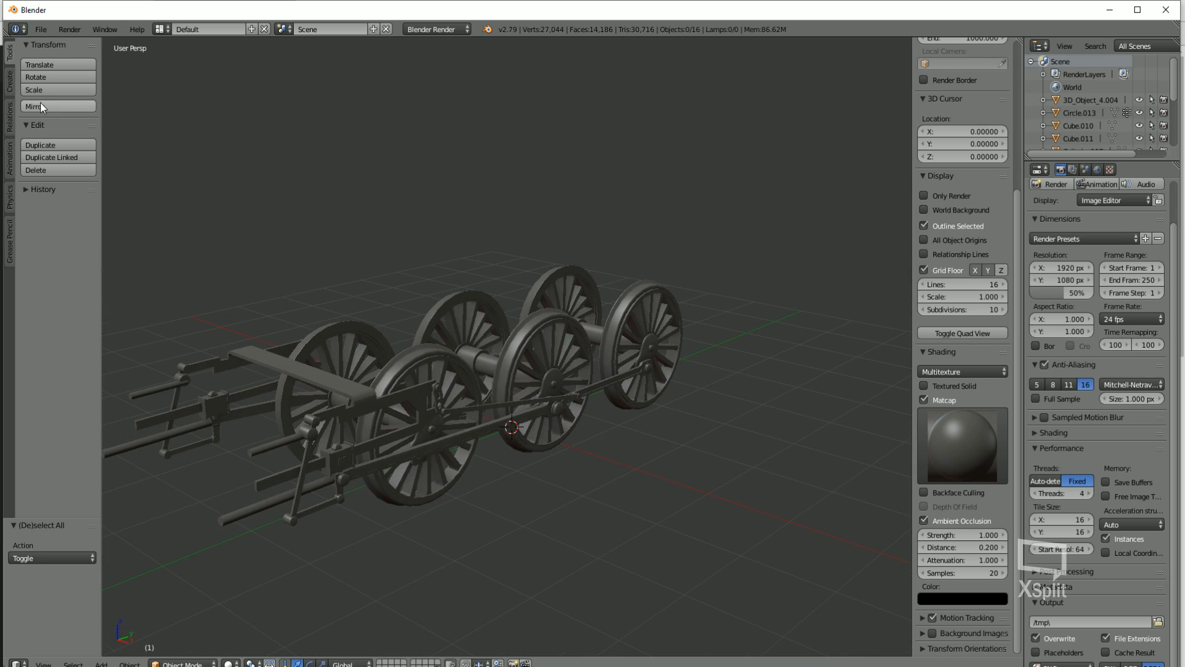
# Add a lattice at the scene origin and name it b.r.main
pyautogui.click(10, 83)
pyautogui.click(61, 434)
pyautogui.moveTo(308, 457); pyautogui.dragTo(568, 461, button='middle')
pyautogui.moveTo(679, 399); pyautogui.dragTo(409, 376, button='middle')
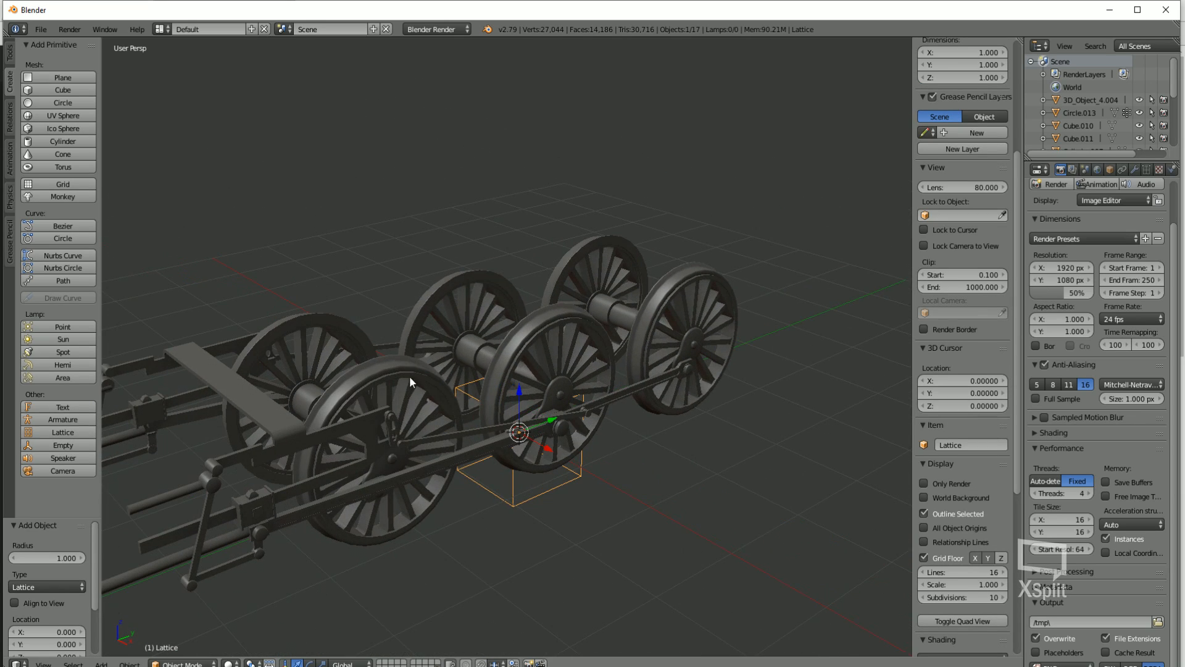
pyautogui.click(1111, 171)
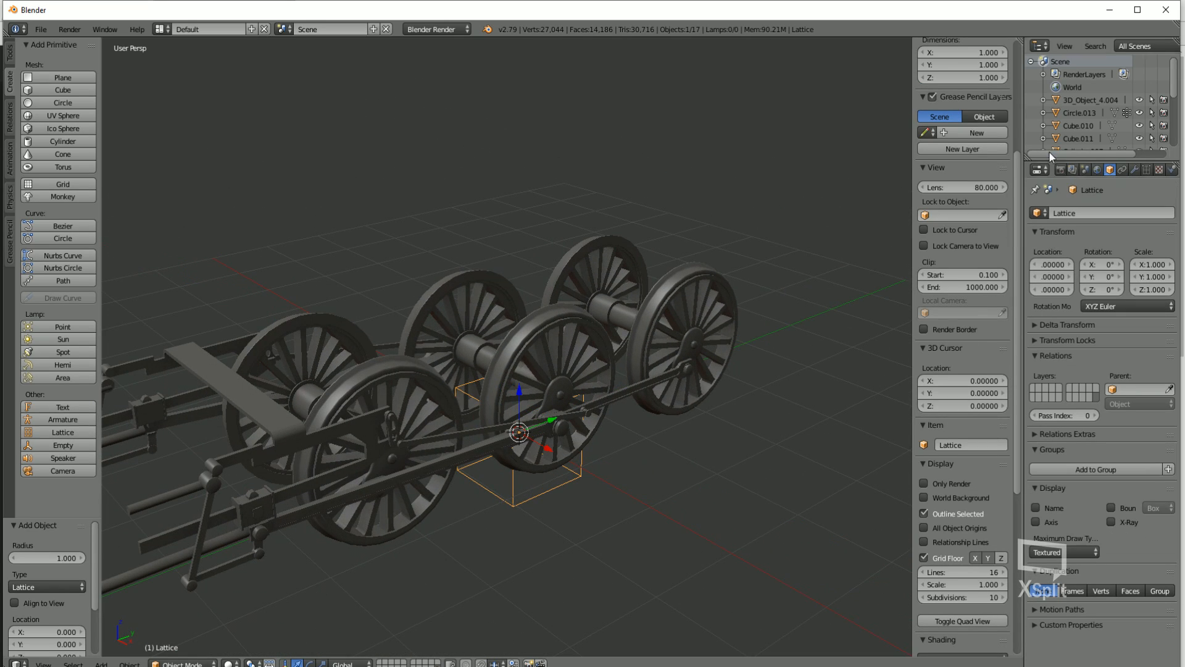
pyautogui.click(1074, 210)
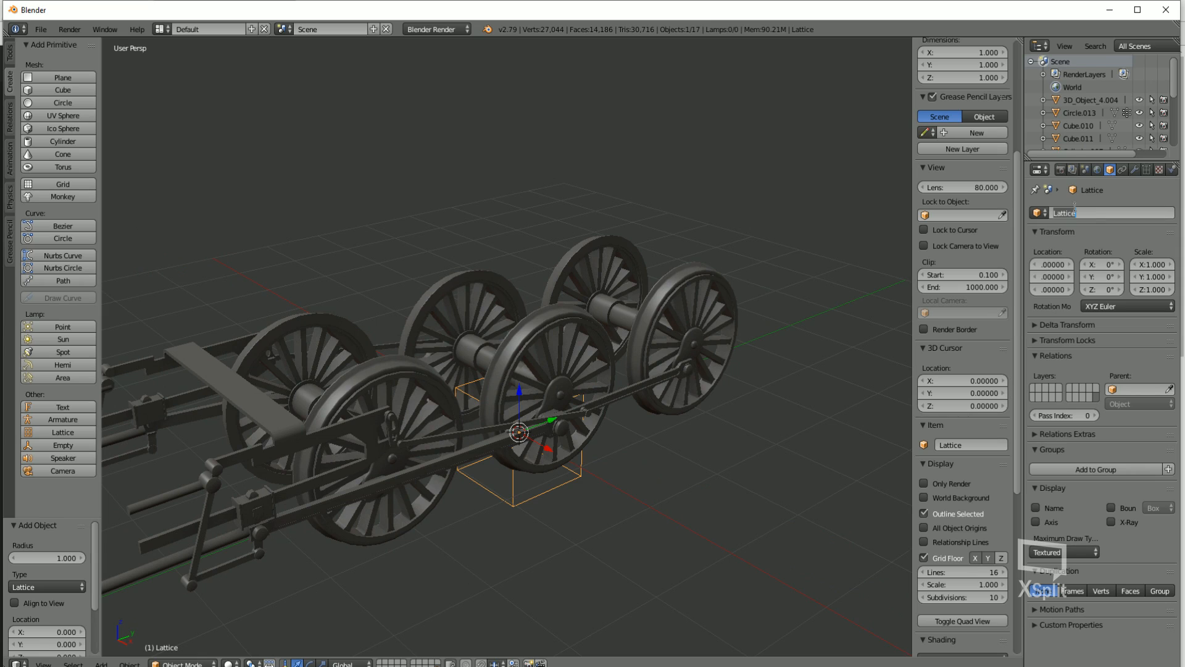
pyautogui.write('b.r.main')
pyautogui.press('Return')
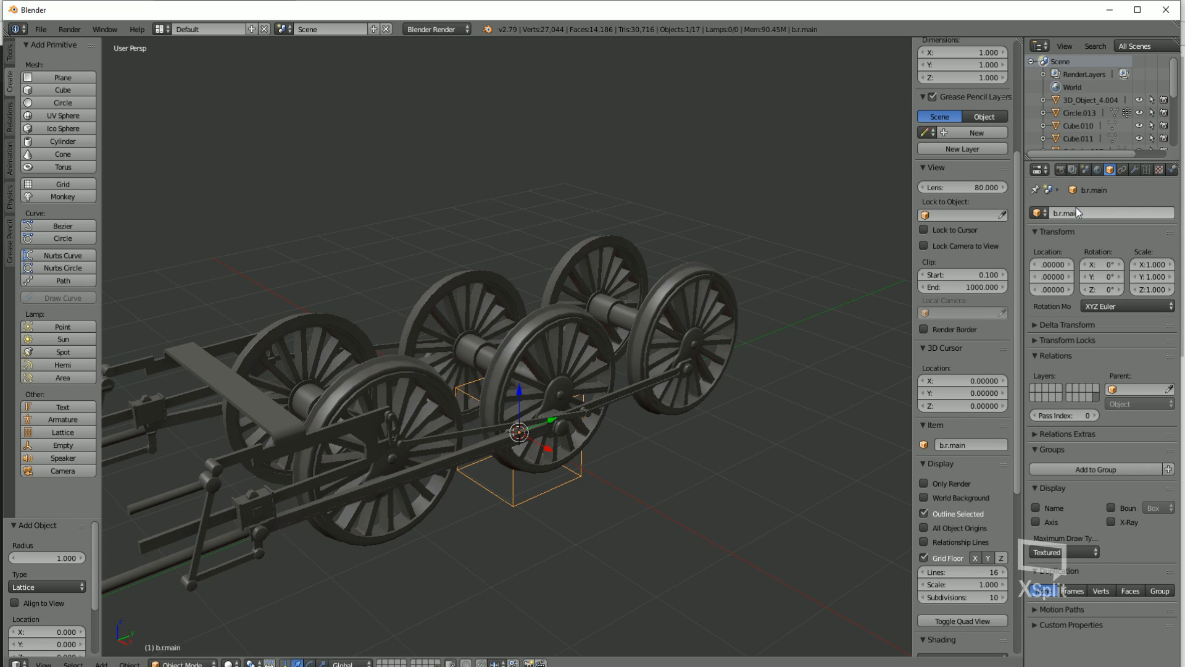
# Snap the 3D cursor to the origin of the middle wheelset
pyautogui.moveTo(636, 370); pyautogui.dragTo(516, 328, button='middle')
pyautogui.press('a')
pyautogui.rightClick(580, 310)
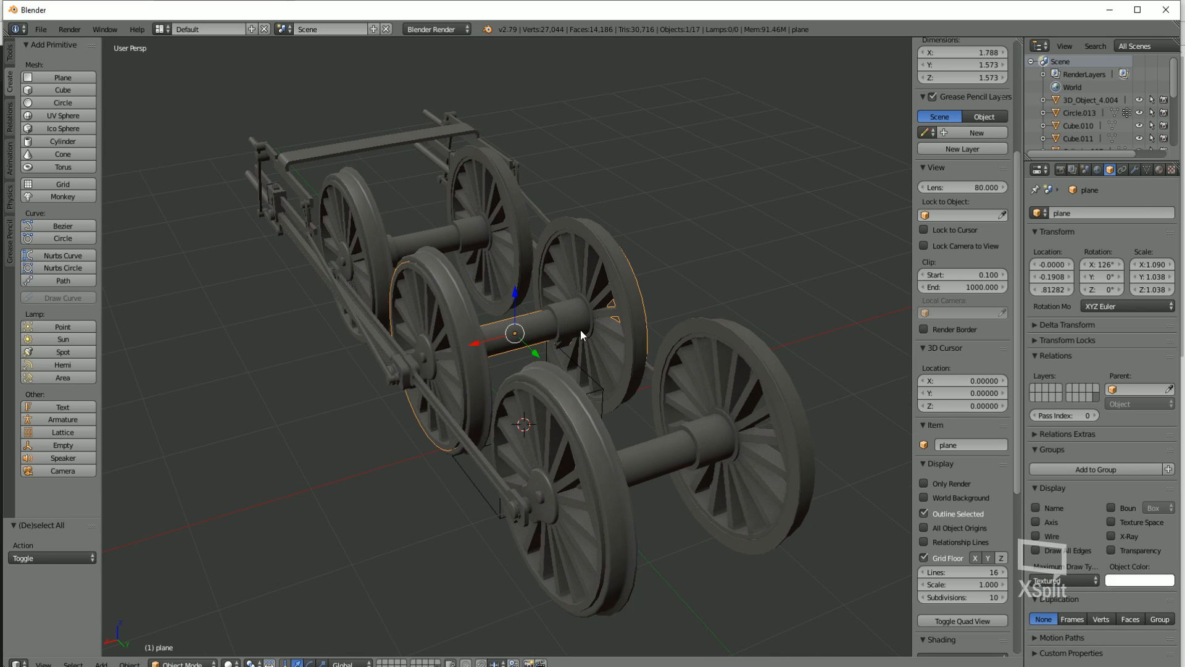
pyautogui.hotkey('shift', 's')
pyautogui.click(462, 349)
pyautogui.press('a')
pyautogui.moveTo(461, 349); pyautogui.dragTo(436, 339, button='middle')
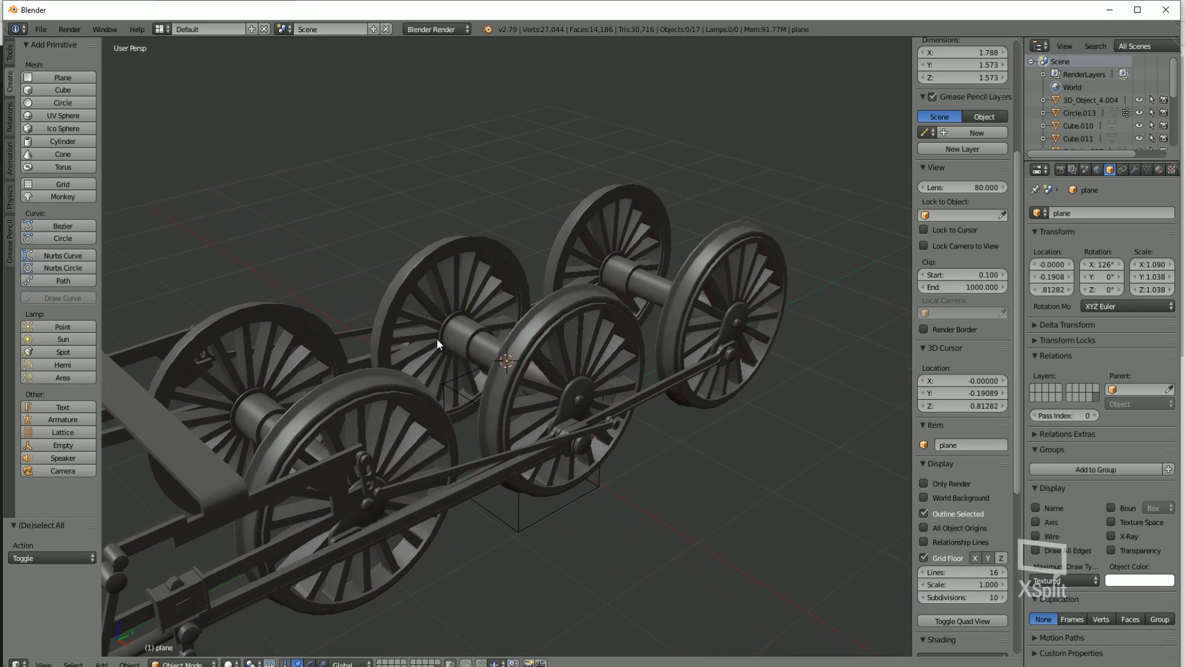
# Add a lattice at the middle wheelset, scale it to about 1.775 and name it b.r.whl2
pyautogui.click(59, 434)
pyautogui.press('KP_3')
pyautogui.press('s')
pyautogui.click(707, 288)
pyautogui.press('a')
pyautogui.moveTo(707, 288); pyautogui.dragTo(527, 239, button='middle')
pyautogui.rightClick(527, 239)
pyautogui.click(1075, 212)
pyautogui.write('b')
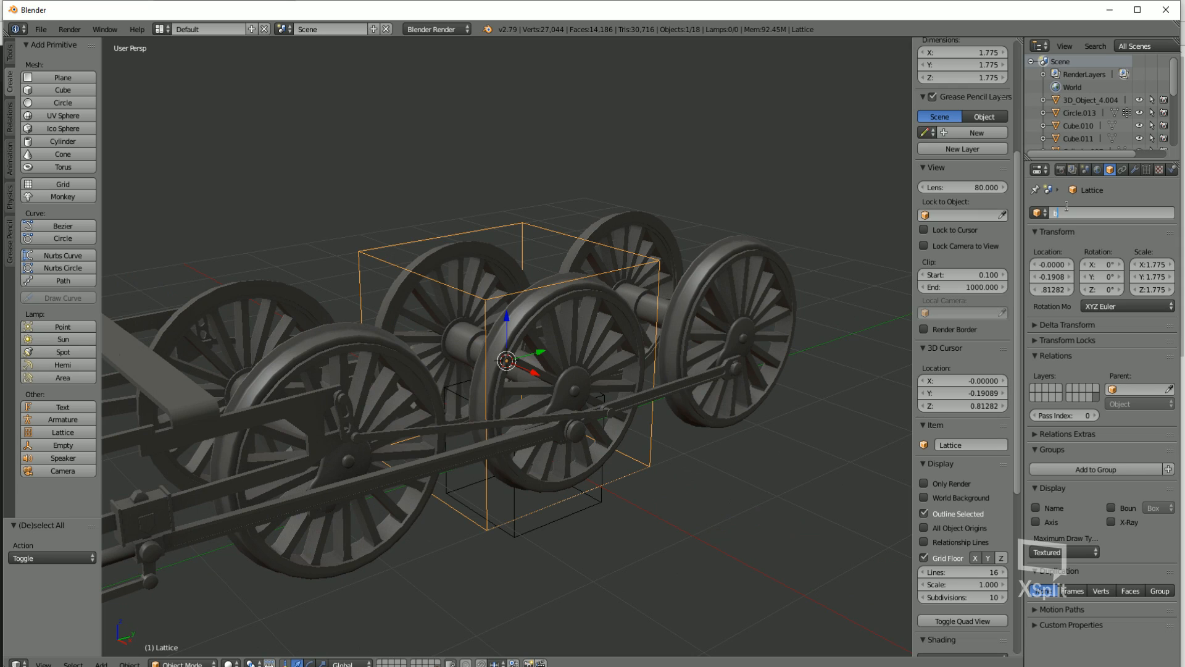
pyautogui.press('Return')
pyautogui.moveTo(723, 427); pyautogui.dragTo(400, 290, button='middle')
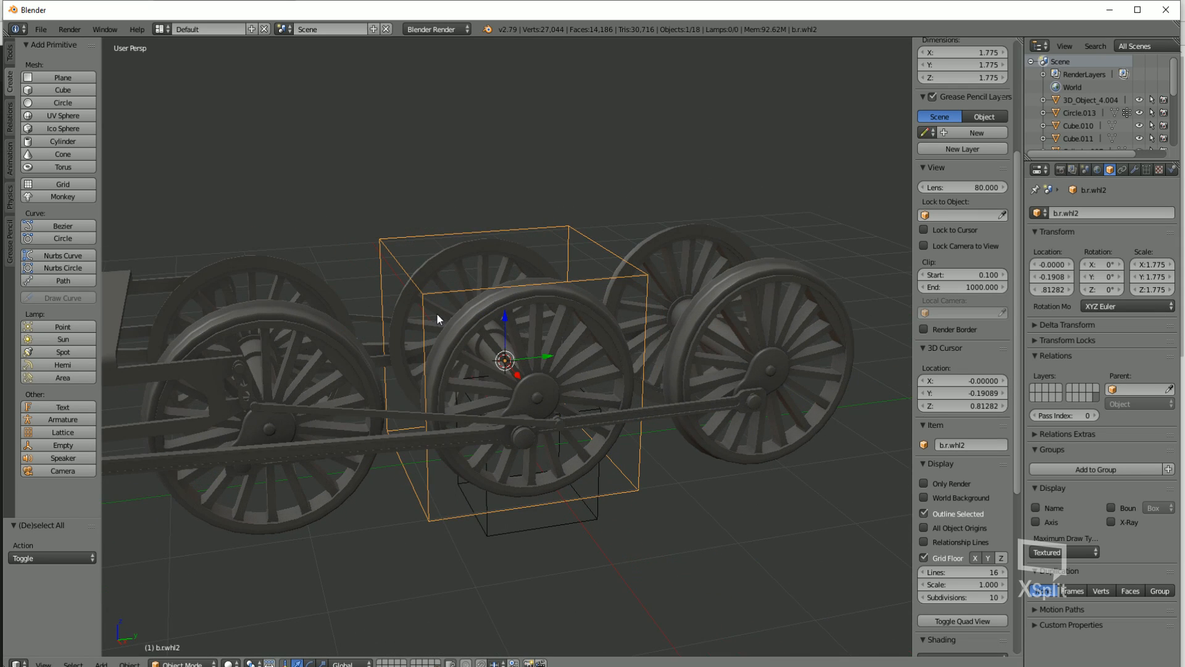
# Snap the 3D cursor to the crank pin of the side rod at the middle wheel, using the selected mesh geometry
pyautogui.scroll(-2, 460, 306)
pyautogui.press('a')
pyautogui.scroll(4, 550, 368)
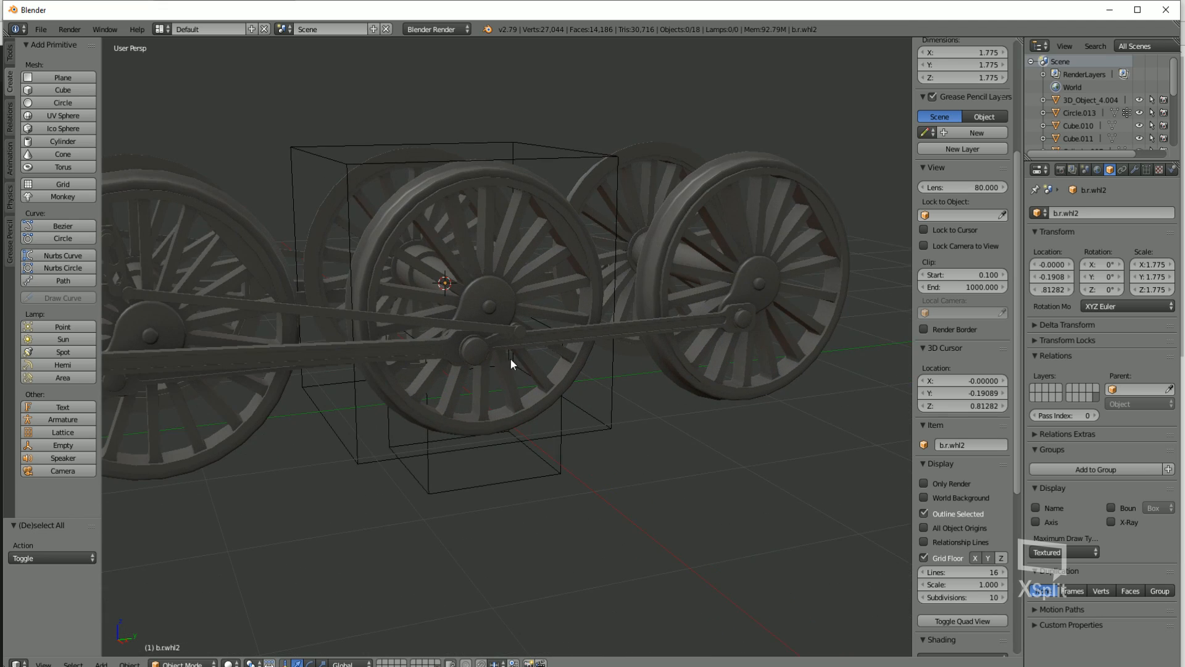
pyautogui.moveTo(511, 363); pyautogui.dragTo(464, 372, button='middle')
pyautogui.rightClick(596, 337)
pyautogui.moveTo(596, 338); pyautogui.dragTo(618, 362, button='middle')
pyautogui.scroll(4, 529, 367)
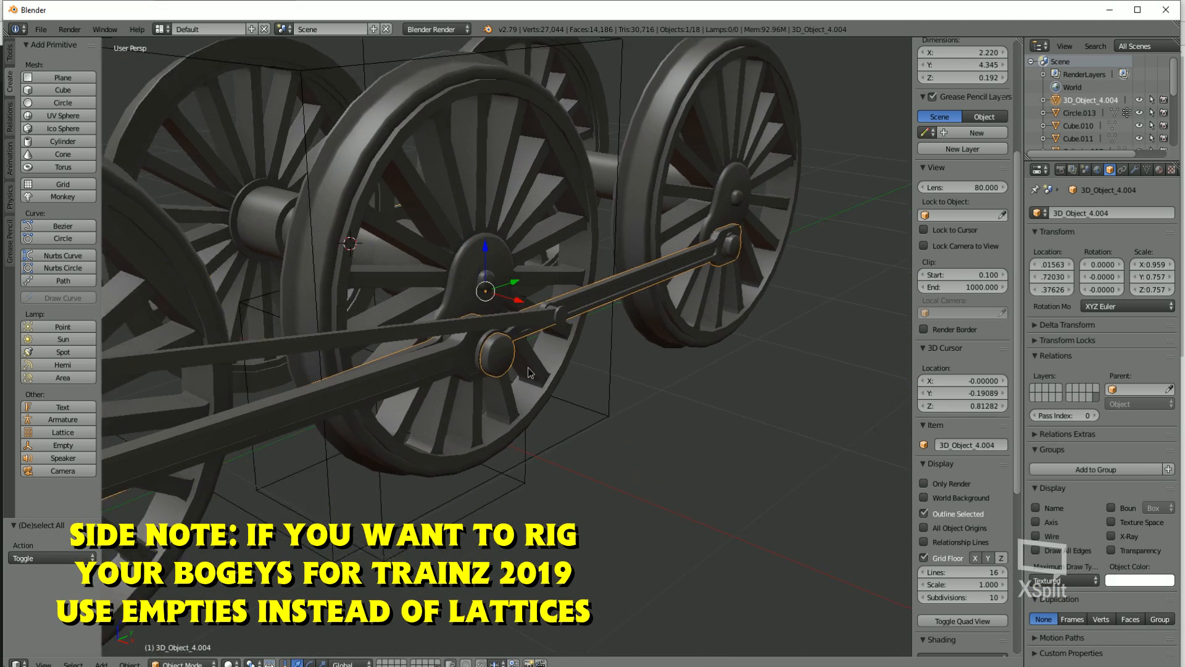
pyautogui.press('Tab')
pyautogui.hotkey('shift', 's')
pyautogui.click(457, 360)
pyautogui.press('Tab')
pyautogui.scroll(-3, 364, 227)
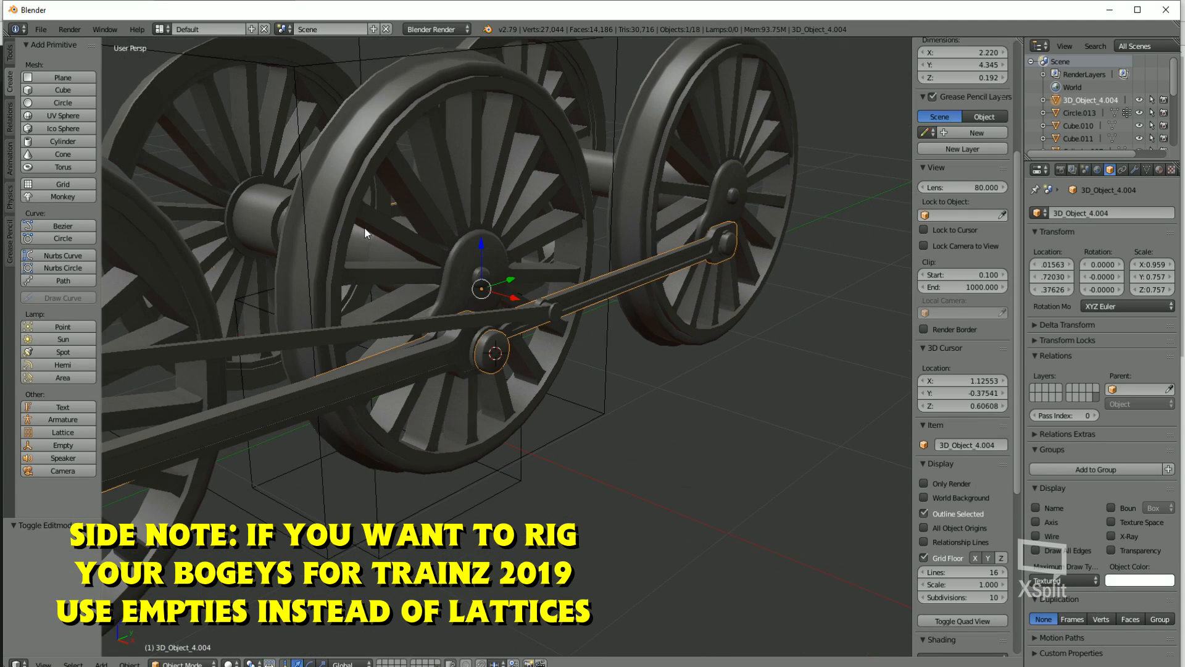
# Add a lattice at the crank pin, scale it to about 0.314 and name it b.r.siderod
pyautogui.click(56, 432)
pyautogui.press('s')
pyautogui.click(605, 346)
pyautogui.click(1094, 215)
pyautogui.write('b.r.siderod')
pyautogui.press('Return')
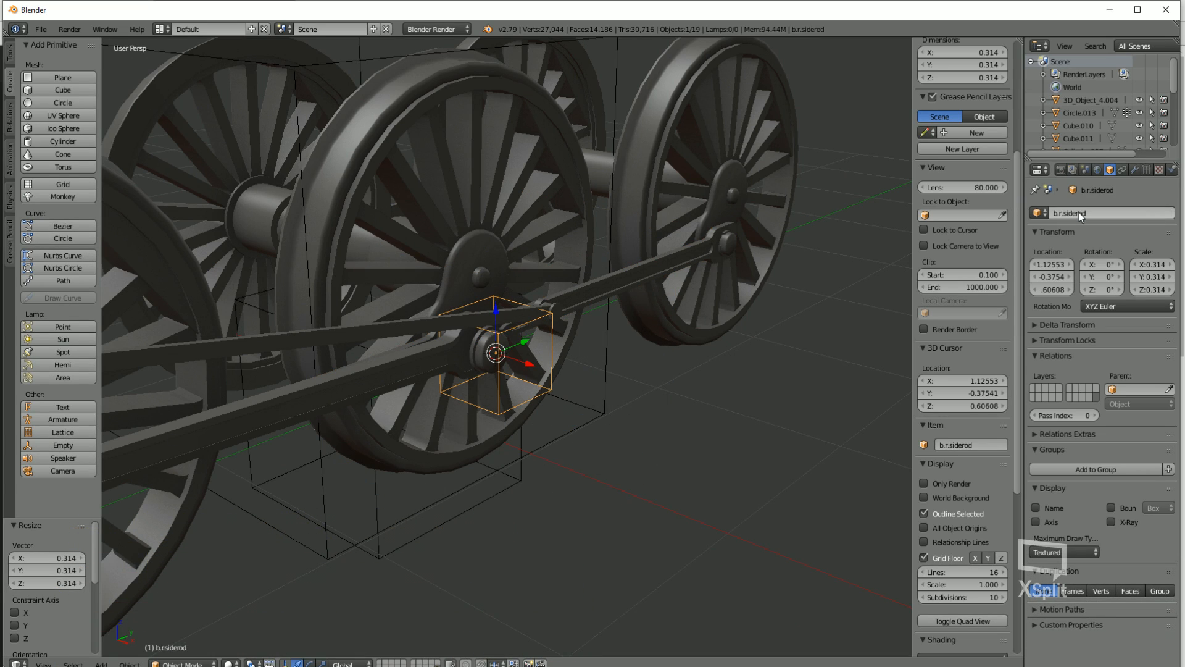
# Select the b.r.whl2 lattice and insert a rotation keyframe at frame 1
pyautogui.moveTo(527, 345); pyautogui.dragTo(470, 288, button='middle')
pyautogui.press('a')
pyautogui.scroll(-4, 469, 294)
pyautogui.rightClick(532, 196)
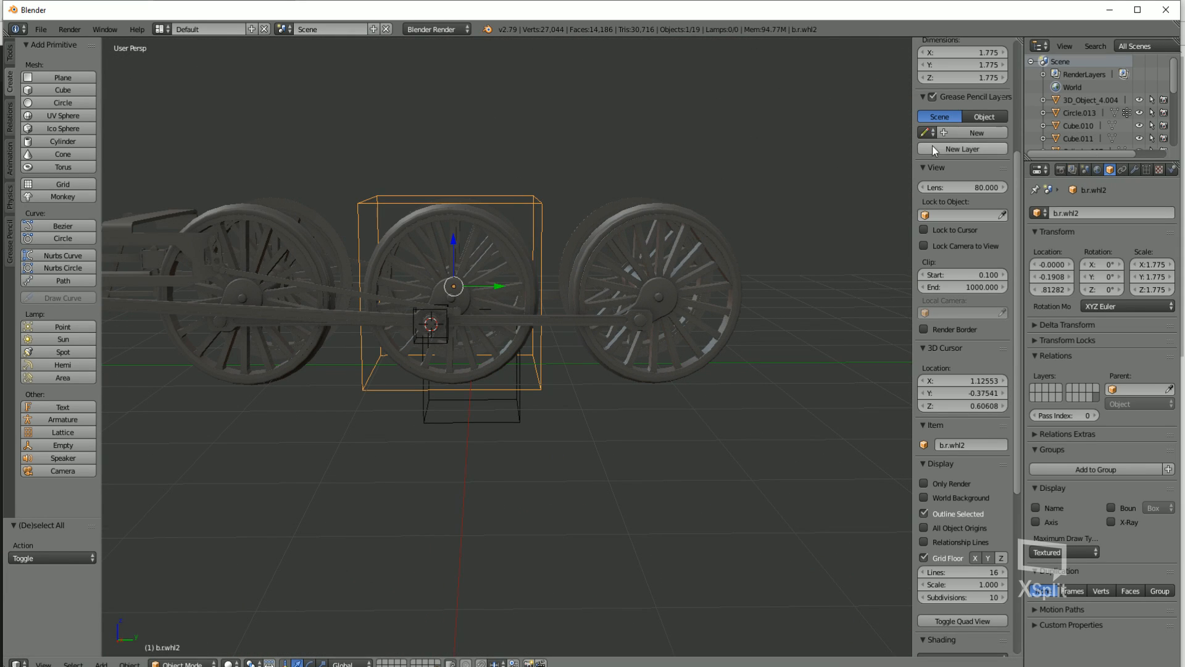
pyautogui.scroll(6, 963, 148)
pyautogui.press('i')
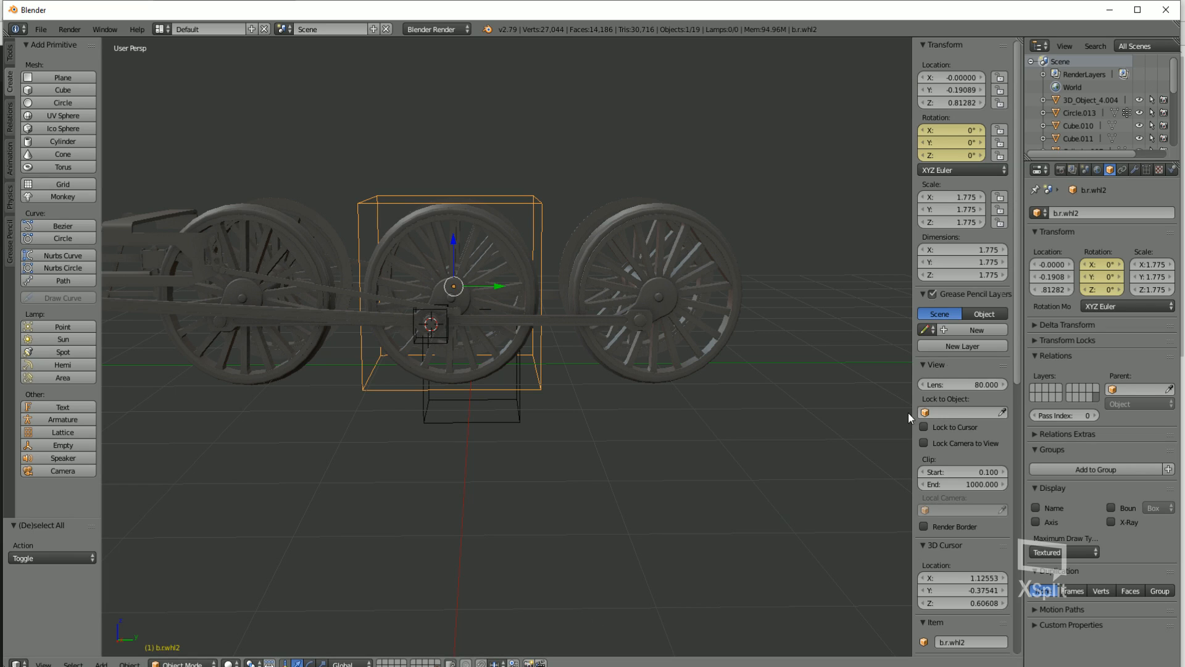
# At frame 30, set the X rotation of b.r.whl2 to 360° and insert a rotation keyframe
pyautogui.click(593, 666)
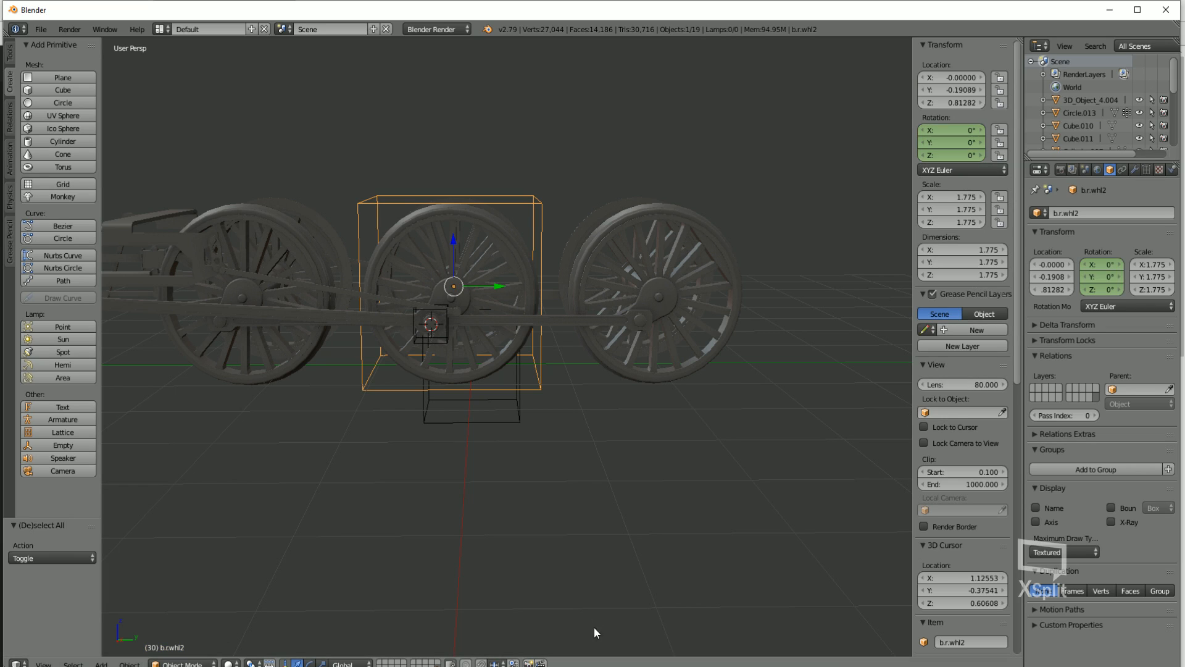
pyautogui.click(951, 132)
pyautogui.write('360')
pyautogui.press('Return')
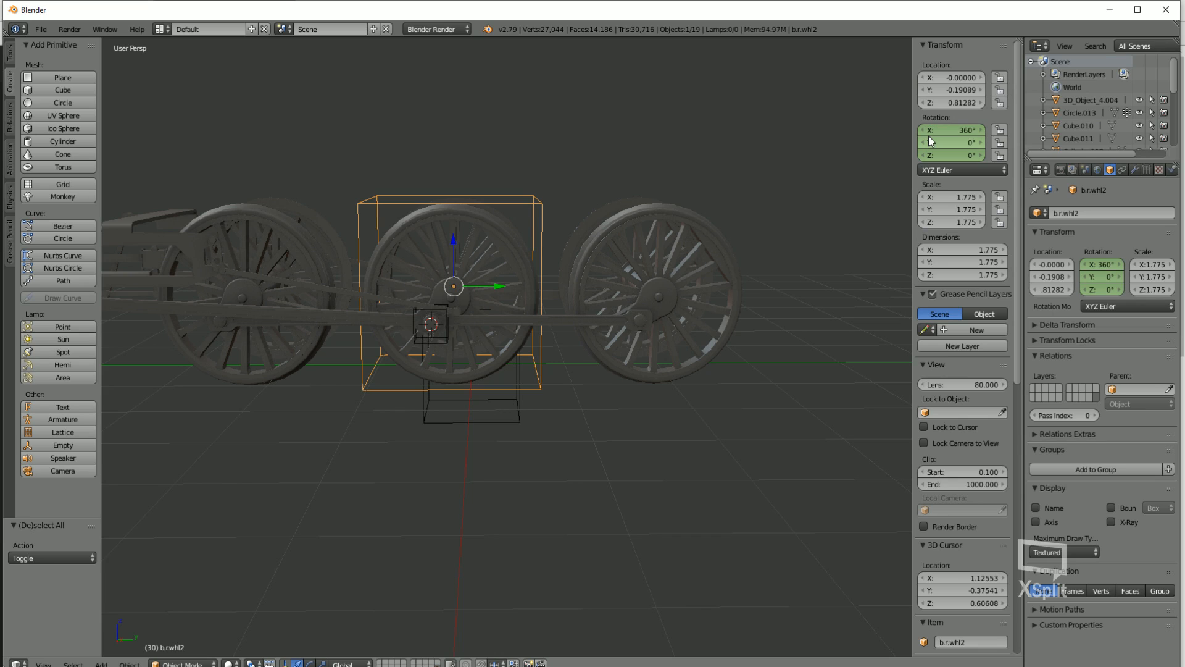
pyautogui.press('i')
# Change the interpolation of the b.r.whl2 rotation keyframes and return to the 3D View
pyautogui.click(17, 664)
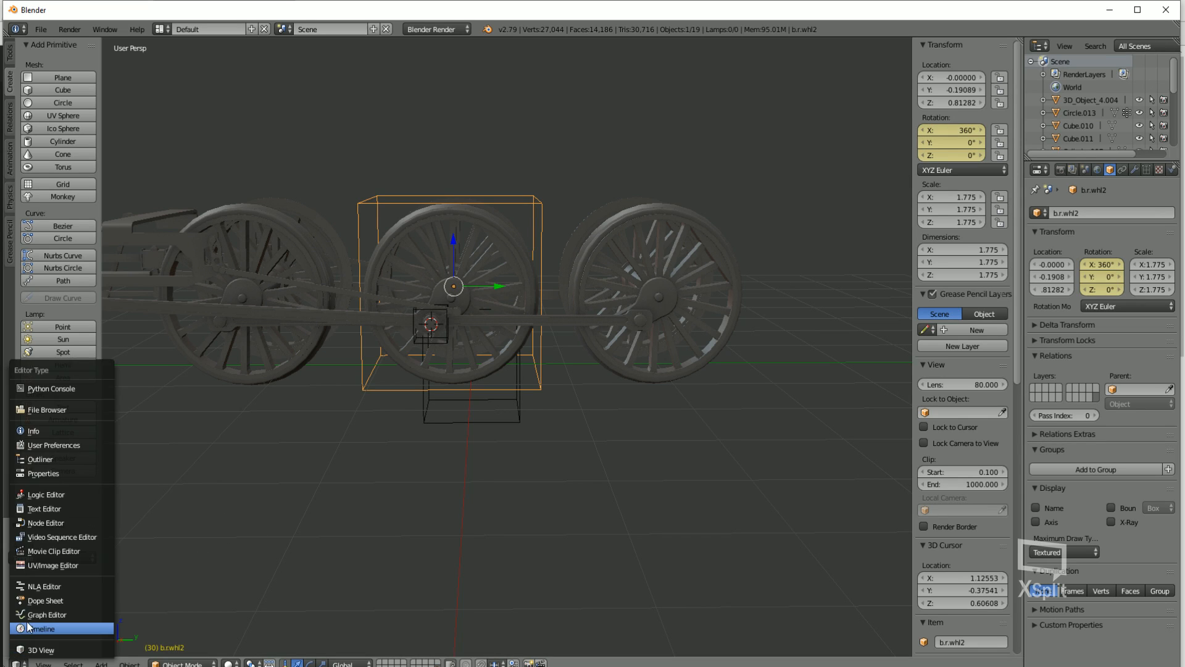
pyautogui.click(37, 623)
pyautogui.press('t')
pyautogui.click(196, 312)
pyautogui.click(17, 664)
pyautogui.click(37, 648)
# Move the b.r.siderod lattice inward along the X axis to about 0.904
pyautogui.press('a')
pyautogui.moveTo(432, 591); pyautogui.dragTo(533, 527, button='middle')
pyautogui.scroll(5, 550, 459)
pyautogui.rightClick(543, 450)
pyautogui.moveTo(543, 449); pyautogui.dragTo(556, 405, button='middle')
pyautogui.scroll(3, 640, 432)
pyautogui.moveTo(640, 431); pyautogui.dragTo(664, 472, button='middle')
pyautogui.moveTo(632, 431); pyautogui.dragTo(547, 417)
# Parent the side rod mesh to the b.r.siderod lattice
pyautogui.press('a')
pyautogui.rightClick(566, 282)
pyautogui.keyDown('shift'); pyautogui.rightClick(590, 336); pyautogui.keyUp('shift')
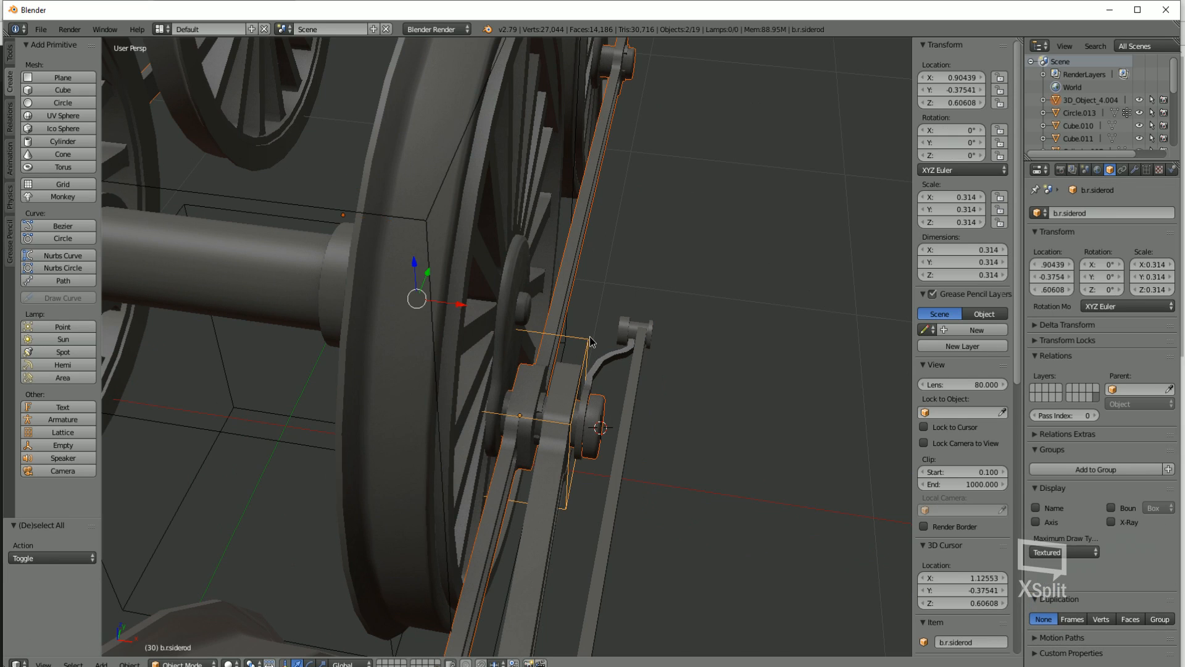
pyautogui.hotkey('ctrl', 'p')
pyautogui.click(590, 337)
pyautogui.press('a')
# Parent the b.r.siderod lattice to the b.r.whl2 lattice
pyautogui.rightClick(582, 336)
pyautogui.moveTo(584, 335); pyautogui.dragTo(483, 275, button='middle')
pyautogui.keyDown('shift'); pyautogui.rightClick(596, 365); pyautogui.keyUp('shift')
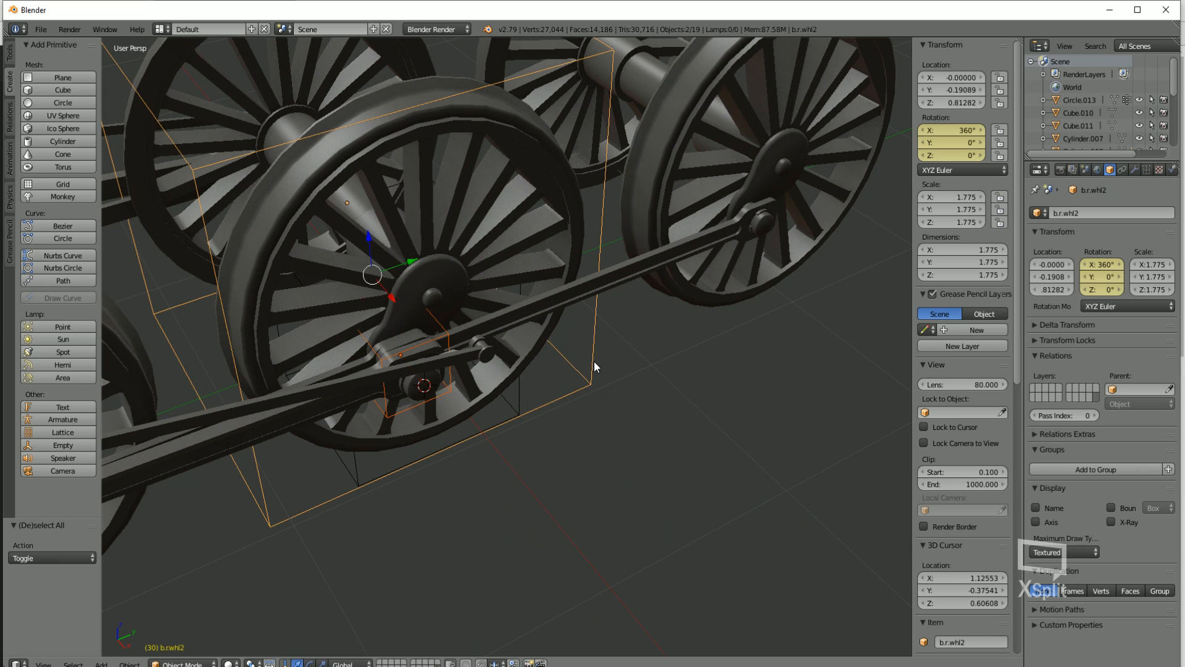
pyautogui.hotkey('ctrl', 'p')
pyautogui.click(594, 363)
pyautogui.press('a')
# Play the animation to check how the side rod follows the wheel lattice
pyautogui.hotkey('alt', 'a')
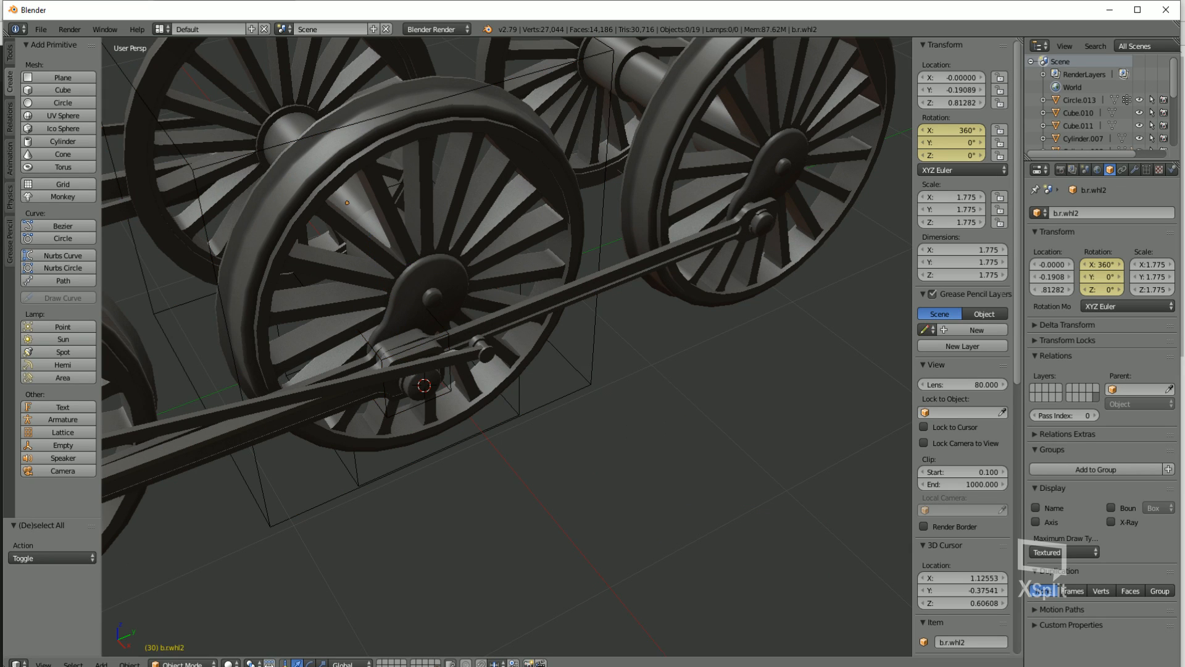
pyautogui.scroll(-5, 479, 457)
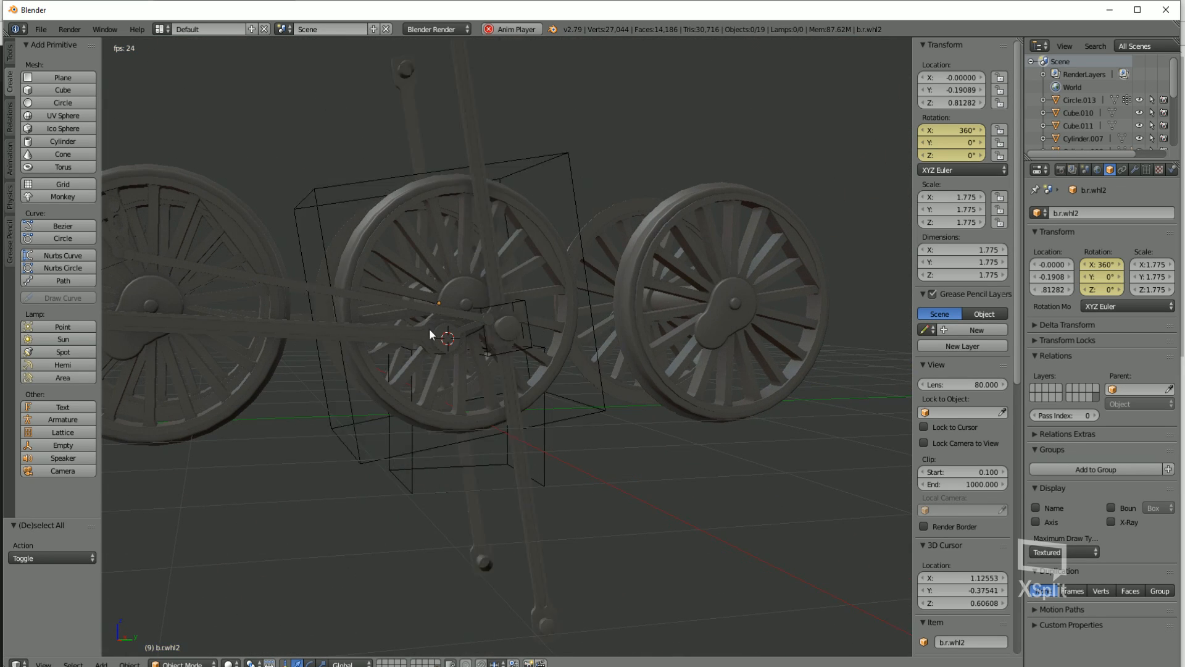
pyautogui.hotkey('alt', 'a')
# Parent the middle wheelset mesh to the b.r.whl2 lattice
pyautogui.rightClick(487, 245)
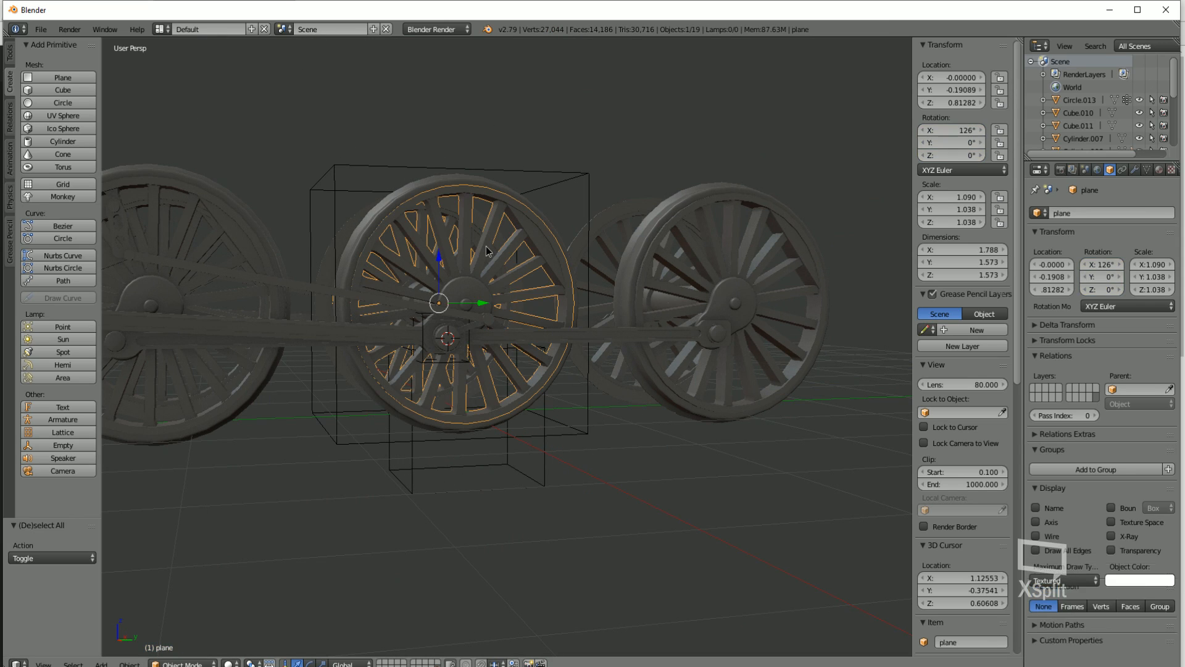
pyautogui.keyDown('shift'); pyautogui.rightClick(554, 191); pyautogui.keyUp('shift')
pyautogui.hotkey('ctrl', 'p')
pyautogui.click(563, 183)
pyautogui.press('a')
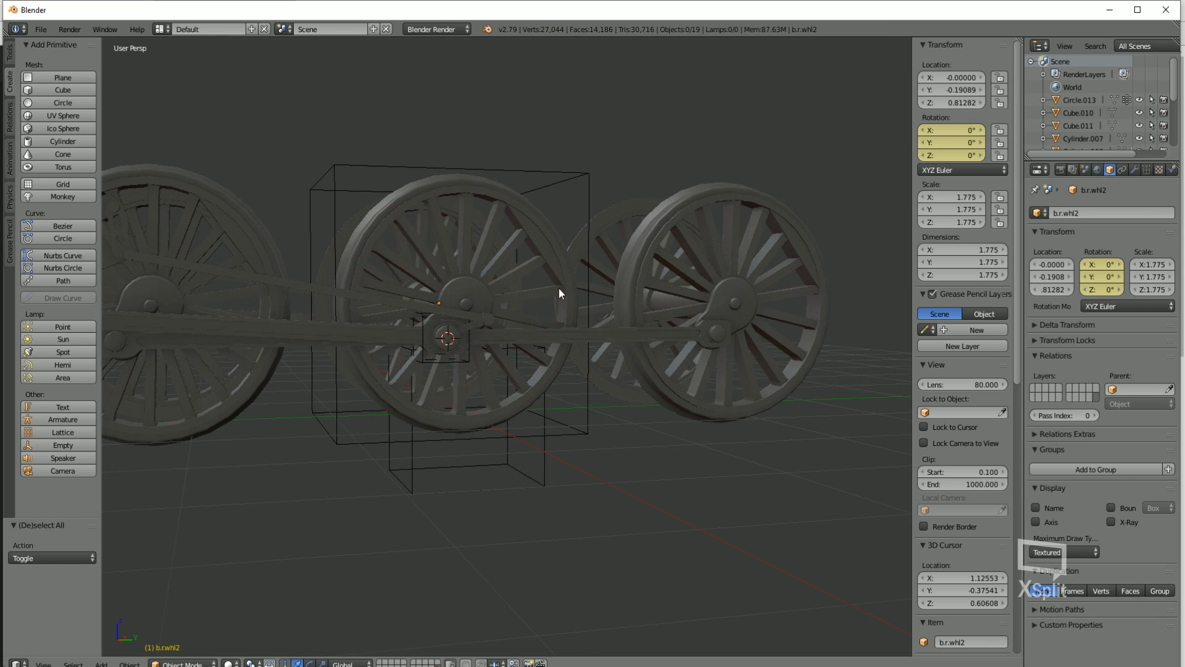
# Add a Limit Rotation constraint to the b.r.siderod lattice with Limit X enabled
pyautogui.moveTo(549, 243); pyautogui.dragTo(574, 277, button='middle')
pyautogui.scroll(4, 495, 432)
pyautogui.rightClick(494, 435)
pyautogui.click(1124, 169)
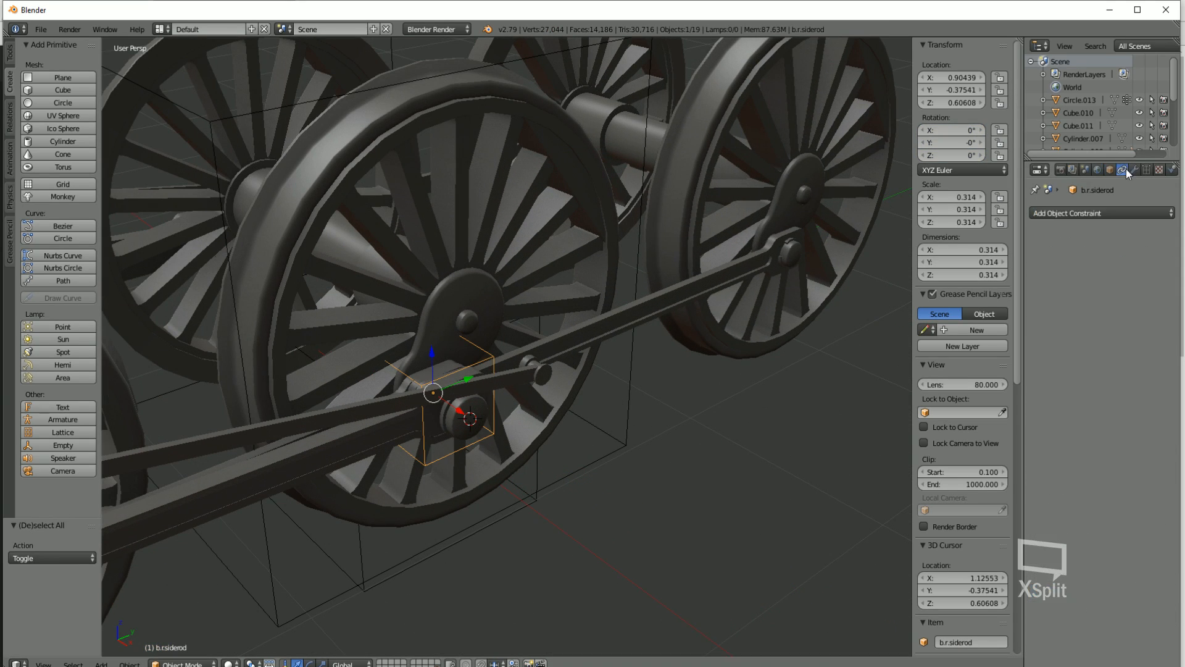
pyautogui.click(1076, 211)
pyautogui.click(965, 327)
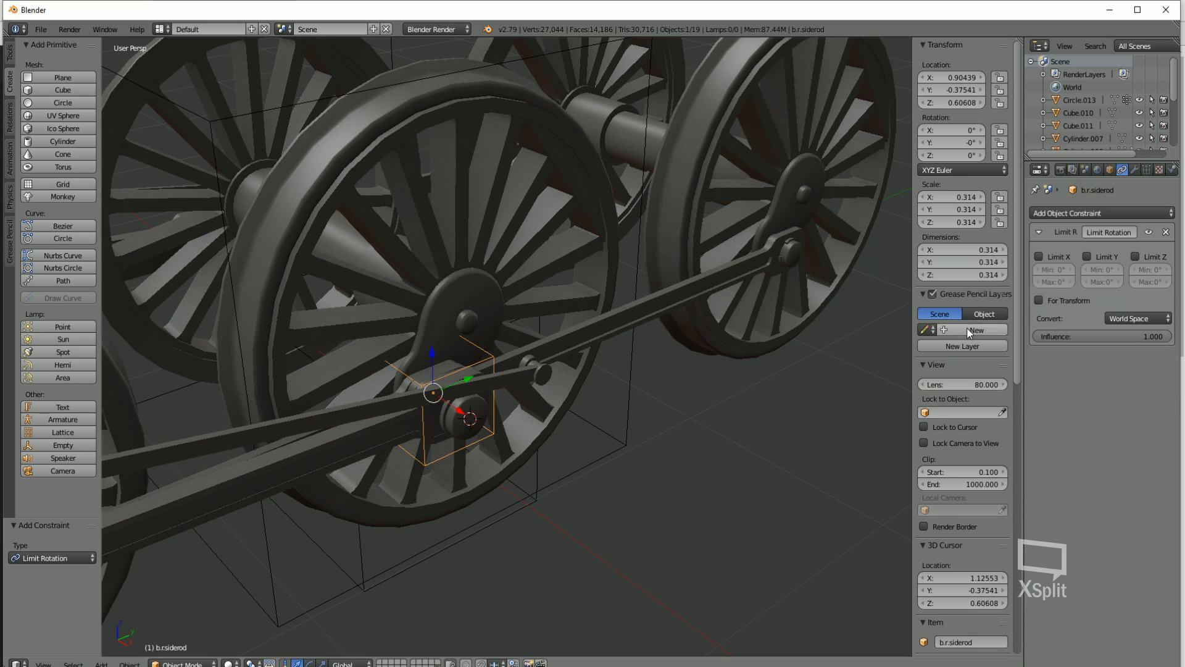
# Play the animation to check the side rod's motion, and return to the first frame
pyautogui.hotkey('alt', 'a')
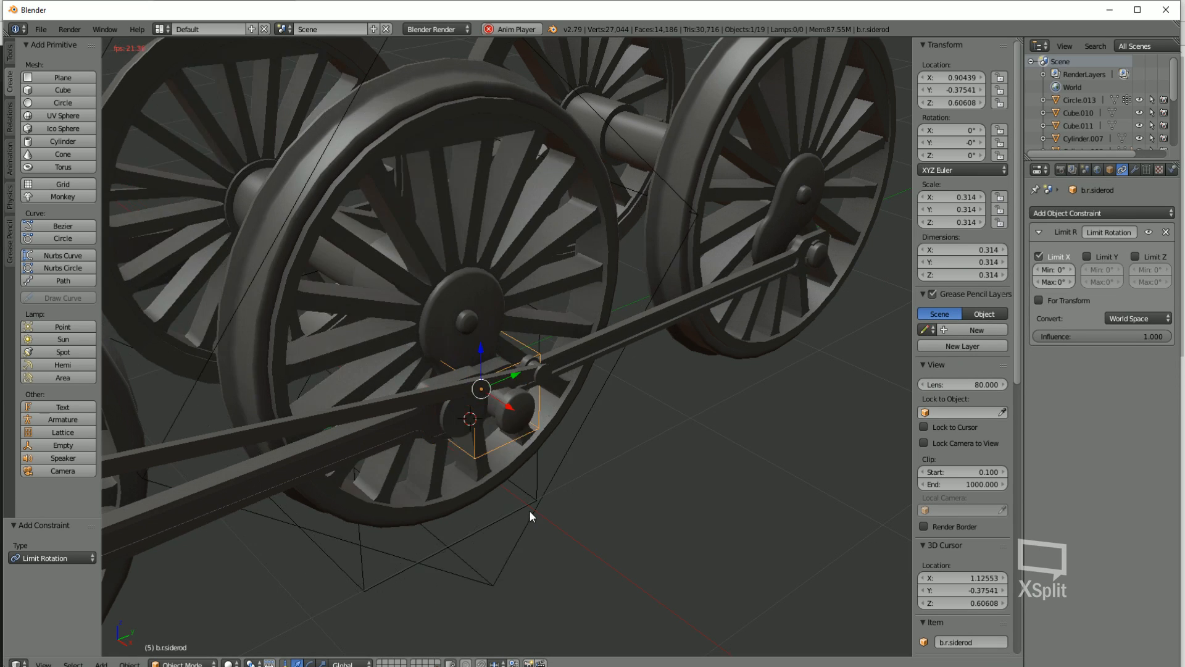
pyautogui.press('a')
pyautogui.scroll(-4, 519, 469)
pyautogui.moveTo(544, 395); pyautogui.dragTo(608, 397, button='middle')
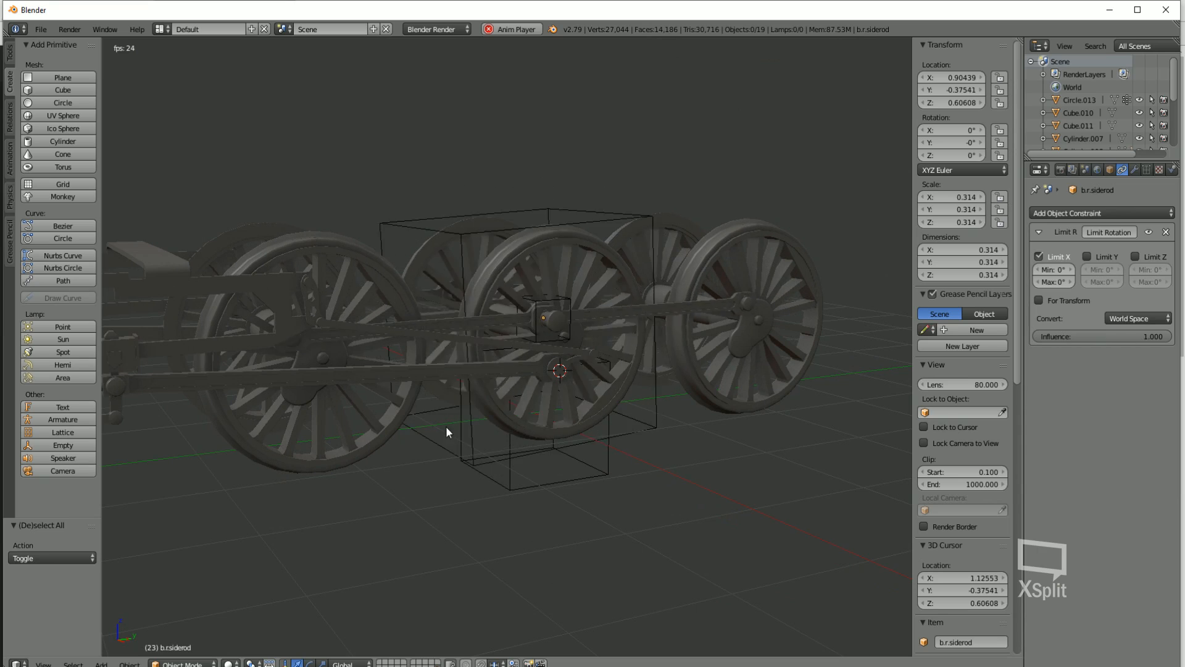
pyautogui.hotkey('alt', 'a')
pyautogui.hotkey('shift', 'Left')
# Examine the connecting rod mesh that joins the piston crosshead to the middle wheelset
pyautogui.moveTo(522, 454); pyautogui.dragTo(643, 424, button='middle')
pyautogui.scroll(3, 380, 355)
pyautogui.press('a')
pyautogui.press('a')
pyautogui.scroll(-2, 642, 423)
pyautogui.moveTo(368, 336); pyautogui.dragTo(628, 343, button='middle')
pyautogui.rightClick(469, 360)
pyautogui.press('g')
pyautogui.rightClick(710, 411)
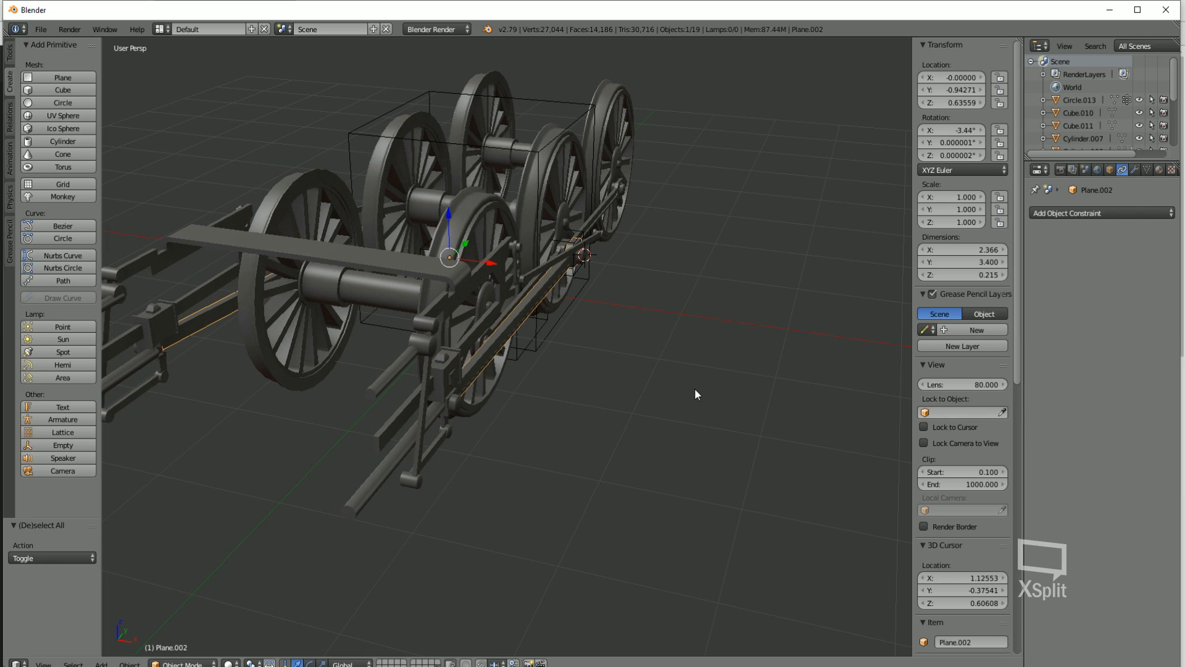
# Snap the 3D cursor to the scene centre and add a single-bone armature there
pyautogui.moveTo(695, 387); pyautogui.dragTo(539, 358, button='middle')
pyautogui.hotkey('shift', 's')
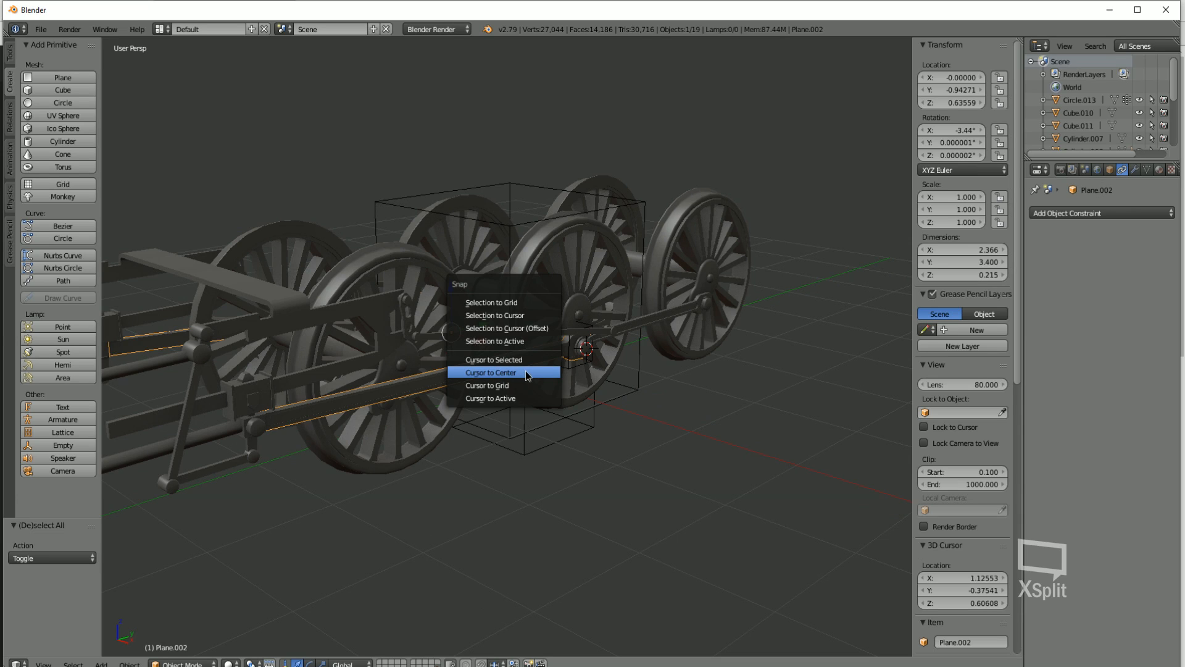
pyautogui.click(489, 373)
pyautogui.click(63, 420)
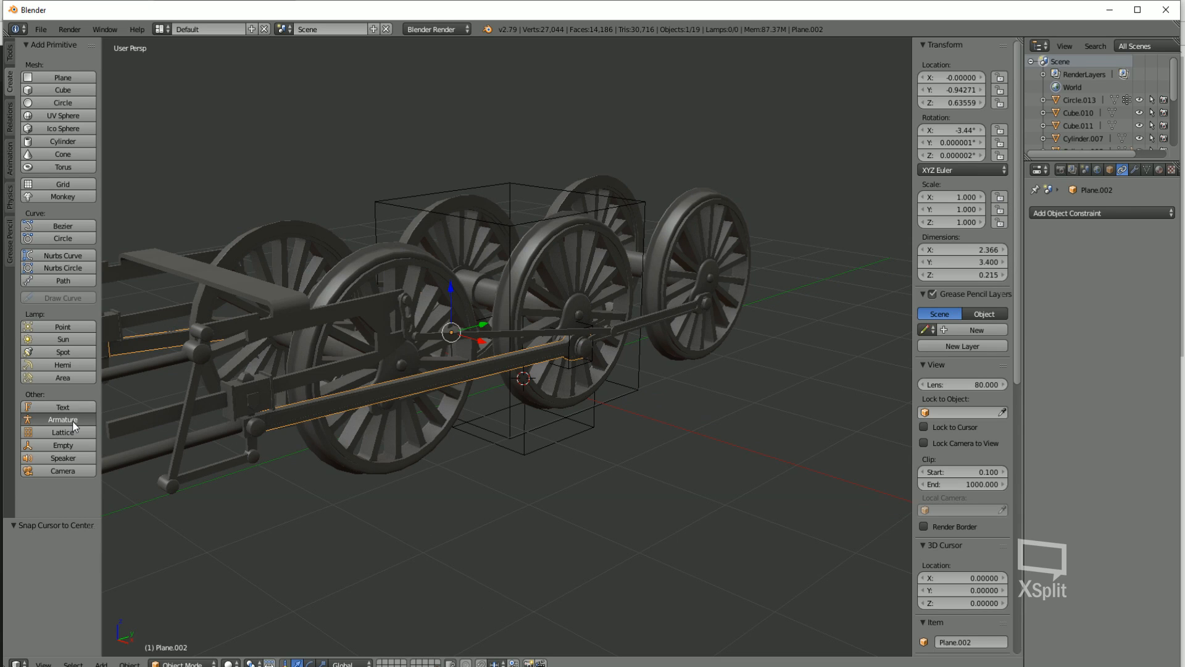
pyautogui.moveTo(543, 306); pyautogui.dragTo(563, 342, button='middle')
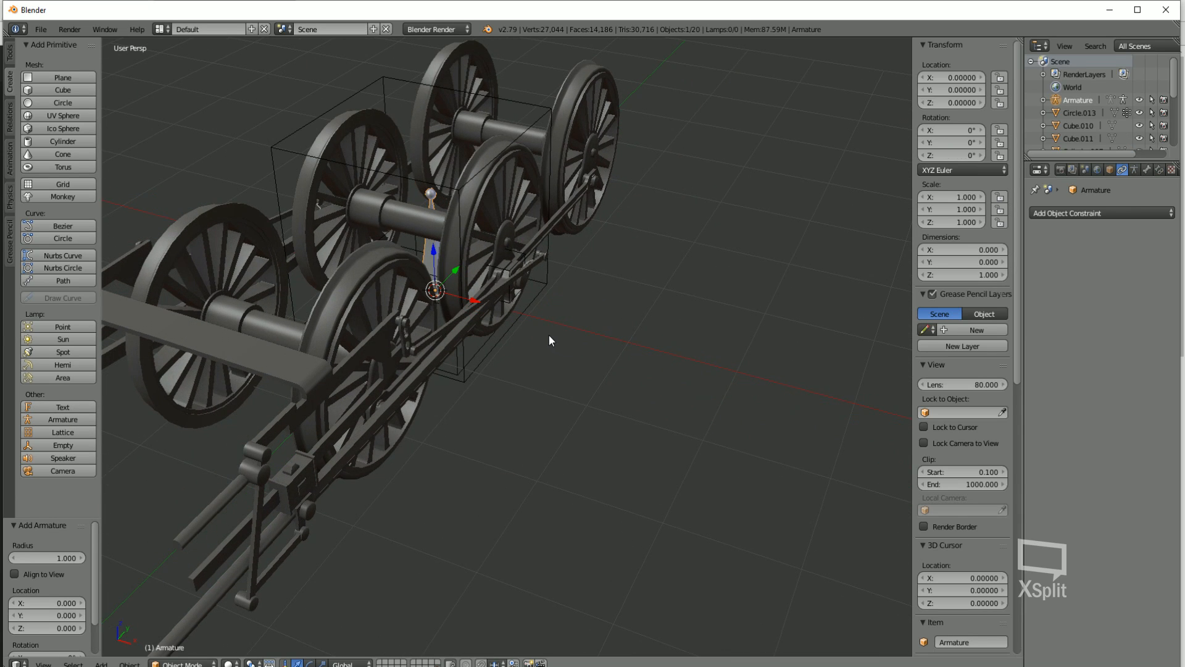
# Isolate the new armature to examine its bone, and return to the full scene
pyautogui.press('KP_Divide')
pyautogui.moveTo(558, 346)
pyautogui.mouseDown(button='middle')
pyautogui.moveTo(460, 286)
pyautogui.moveTo(548, 332)
pyautogui.mouseUp(button='middle')
pyautogui.scroll(-2, 461, 287)
pyautogui.press('a')
pyautogui.moveTo(491, 217); pyautogui.dragTo(567, 294, button='middle')
pyautogui.press('KP_Divide')
# Scale the bone up in Edit Mode to about 2.59 units tall
pyautogui.press('Tab')
pyautogui.press('s')
pyautogui.click(586, 133)
# Extrude a second bone about 2.29 units along Y from the first bone's tail, and return to Object Mode
pyautogui.press('a')
pyautogui.rightClick(574, 152)
pyautogui.moveTo(574, 152); pyautogui.dragTo(549, 271, button='middle')
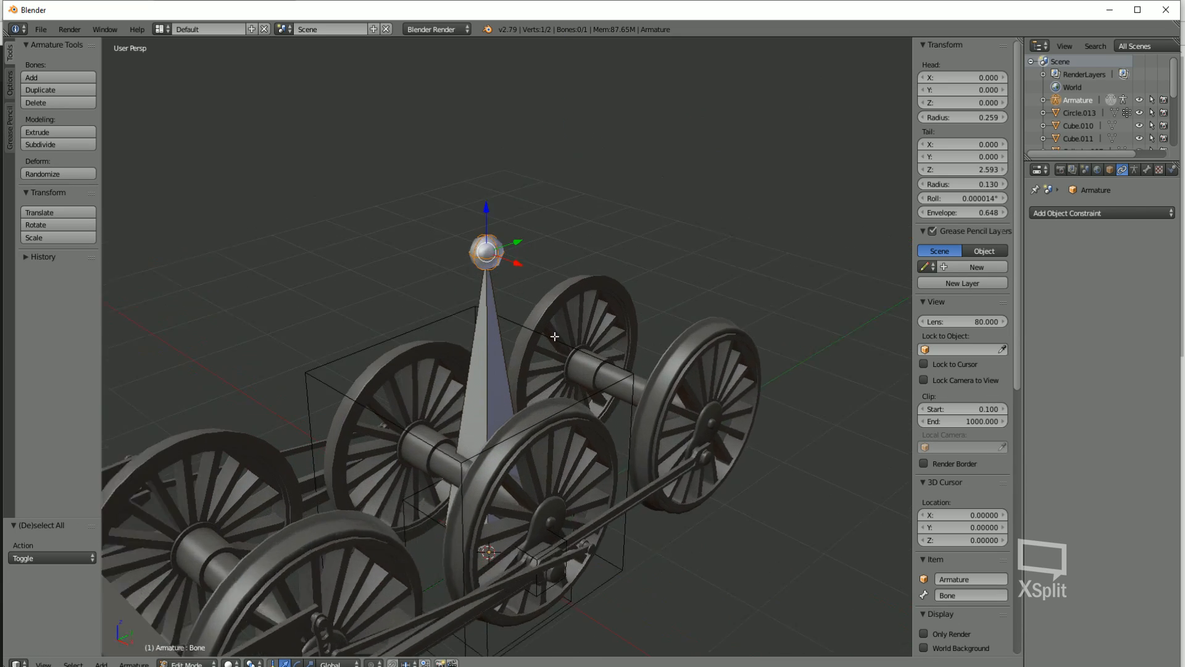
pyautogui.scroll(2, 548, 284)
pyautogui.press('e')
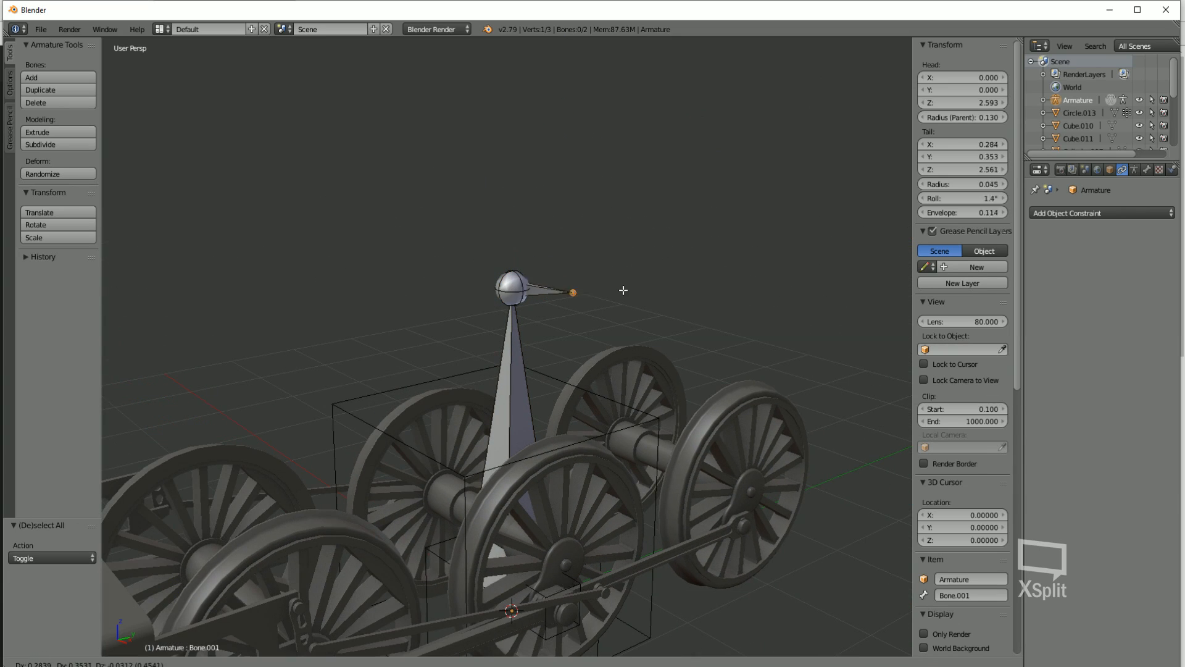
pyautogui.press('y')
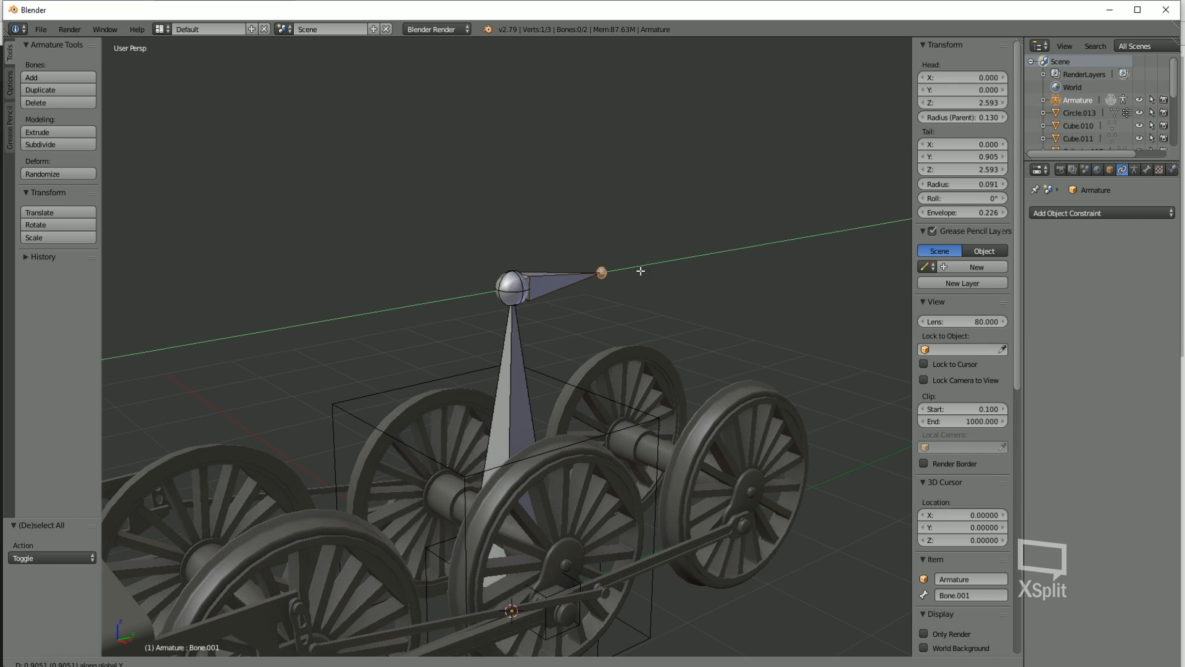
pyautogui.click(636, 319)
pyautogui.scroll(-2, 636, 319)
pyautogui.press('Tab')
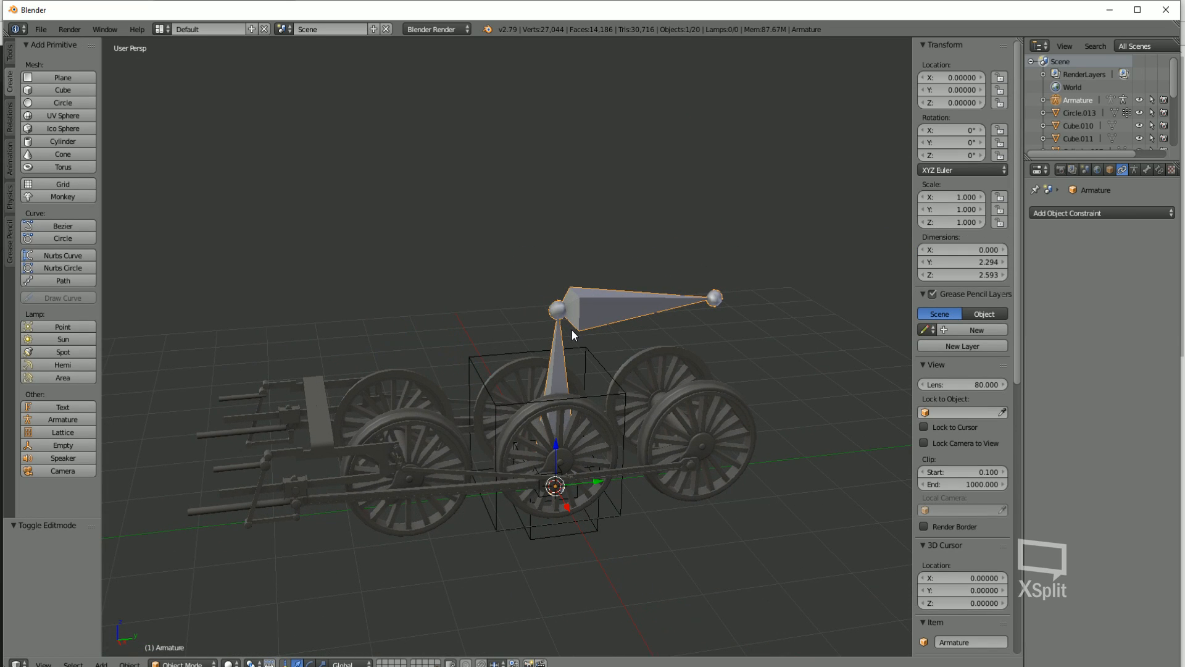
# Isolate the two-bone armature to examine its joints, and return to the full scene
pyautogui.press('KP_Divide')
pyautogui.press('a')
pyautogui.moveTo(518, 317); pyautogui.dragTo(615, 304, button='middle')
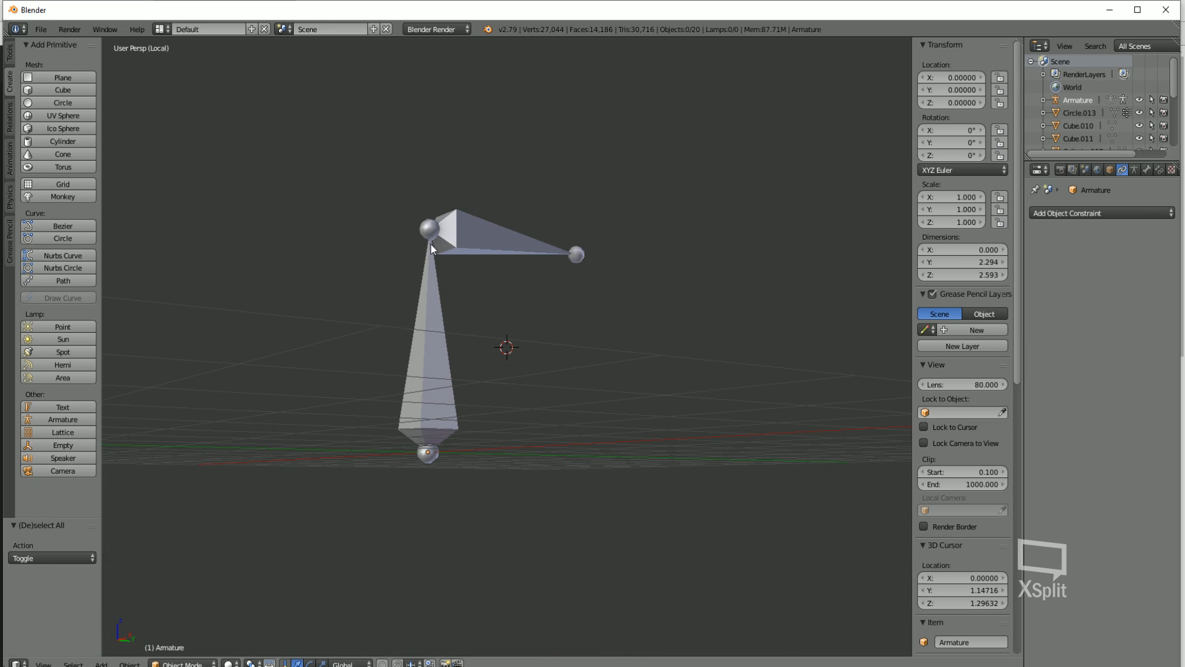
pyautogui.press('a')
pyautogui.moveTo(539, 333); pyautogui.dragTo(531, 371, button='middle')
pyautogui.press('KP_Divide')
pyautogui.press('a')
# Add a lattice at the scene centre and scale it down to about 0.298
pyautogui.moveTo(545, 427); pyautogui.dragTo(605, 429, button='middle')
pyautogui.keyDown('shift'); pyautogui.moveTo(605, 429); pyautogui.dragTo(541, 315, button='middle'); pyautogui.keyUp('shift')
pyautogui.scroll(4, 542, 318)
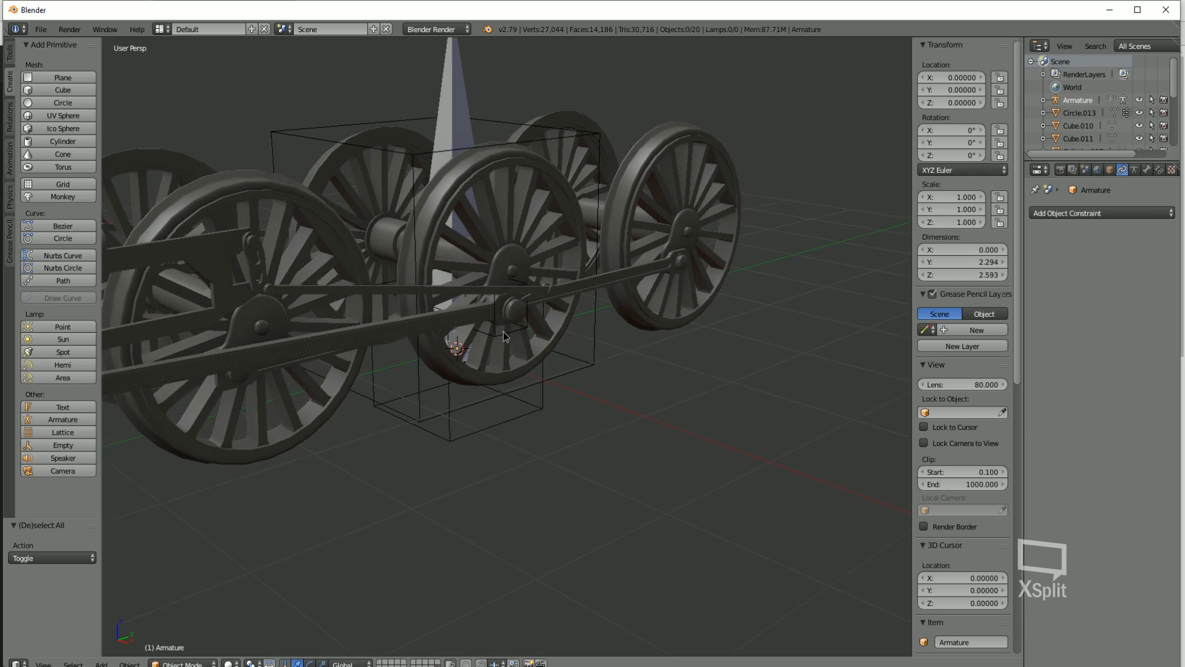
pyautogui.click(64, 431)
pyautogui.press('KP_1')
pyautogui.press('s')
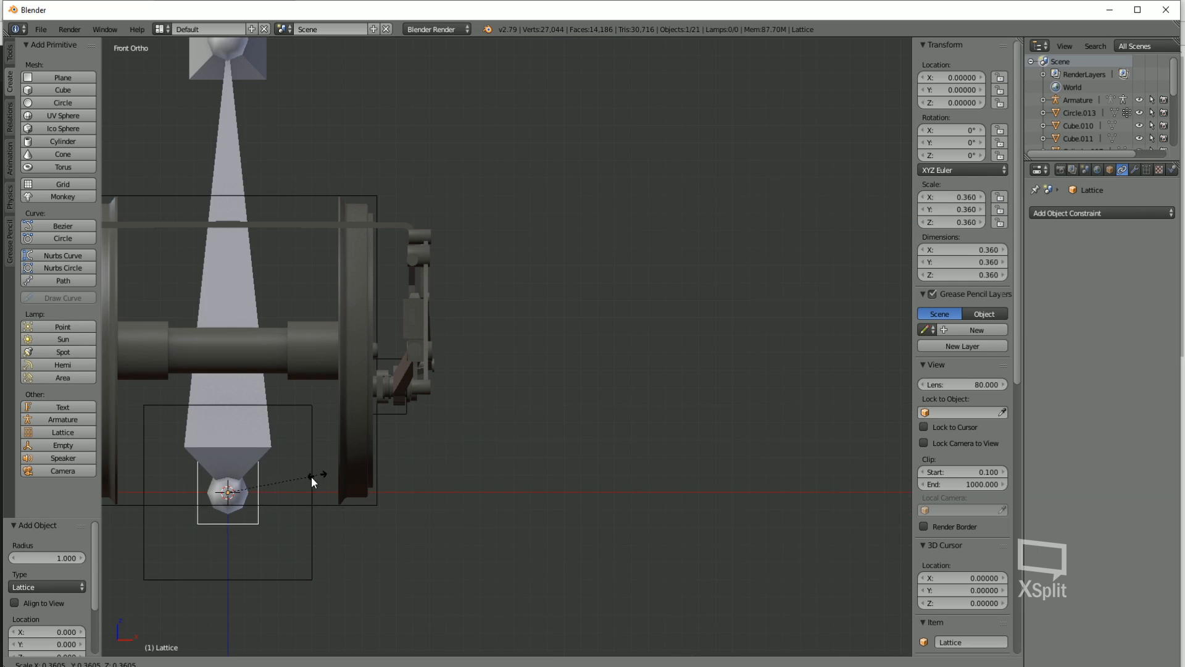
pyautogui.click(304, 480)
# Move the new lattice outboard to about X 1.52 and align it with the middle wheel's crank pin
pyautogui.press('g')
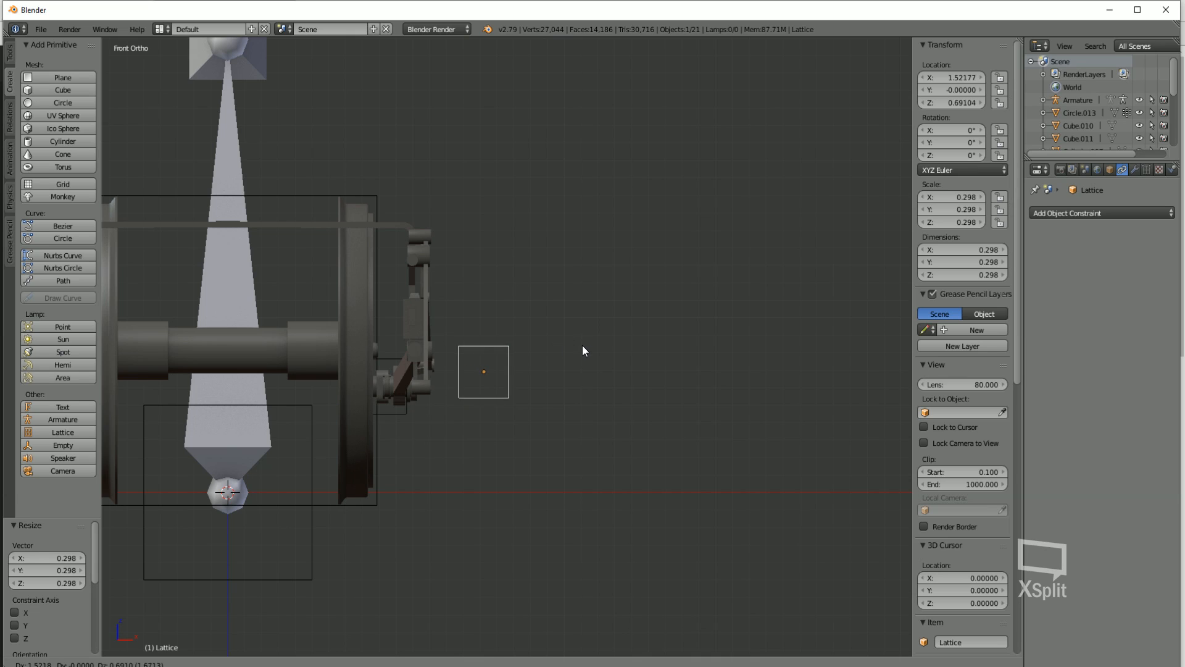
pyautogui.click(583, 346)
pyautogui.press('KP_3')
pyautogui.scroll(5, 428, 309)
pyautogui.press('g')
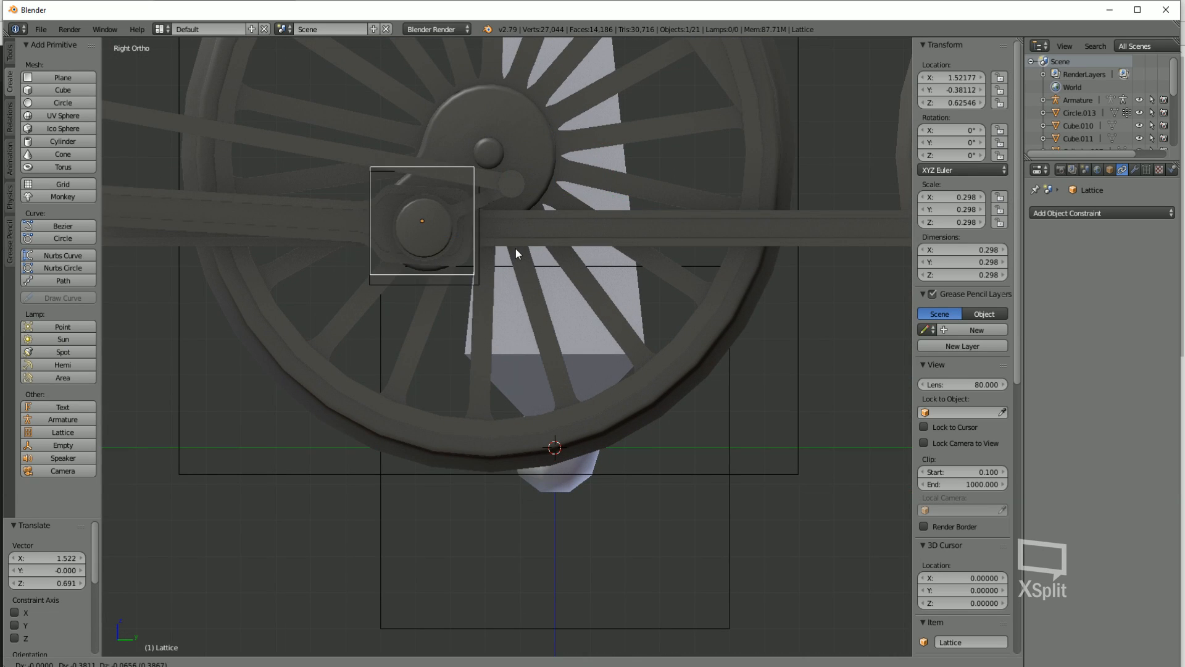
pyautogui.click(517, 255)
# Duplicate the crank-pin lattice and centre the copy on the crosshead pin at about Y -3.69, Z 0.81
pyautogui.scroll(-3, 517, 254)
pyautogui.moveTo(512, 294); pyautogui.dragTo(501, 361, button='middle')
pyautogui.press('KP_5')
pyautogui.press('KP_3')
pyautogui.press('KP_5')
pyautogui.hotkey('shift', 'd')
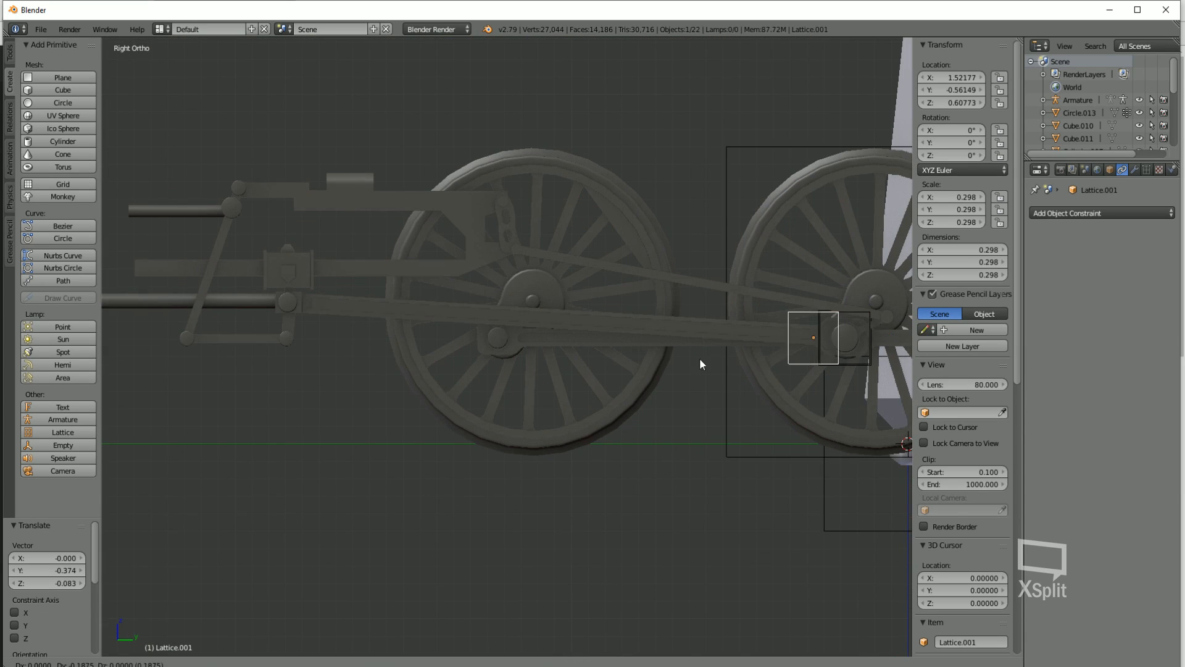
pyautogui.click(196, 324)
pyautogui.keyDown('shift'); pyautogui.moveTo(330, 341); pyautogui.dragTo(516, 369, button='middle'); pyautogui.keyUp('shift')
pyautogui.scroll(4, 516, 368)
pyautogui.press('g')
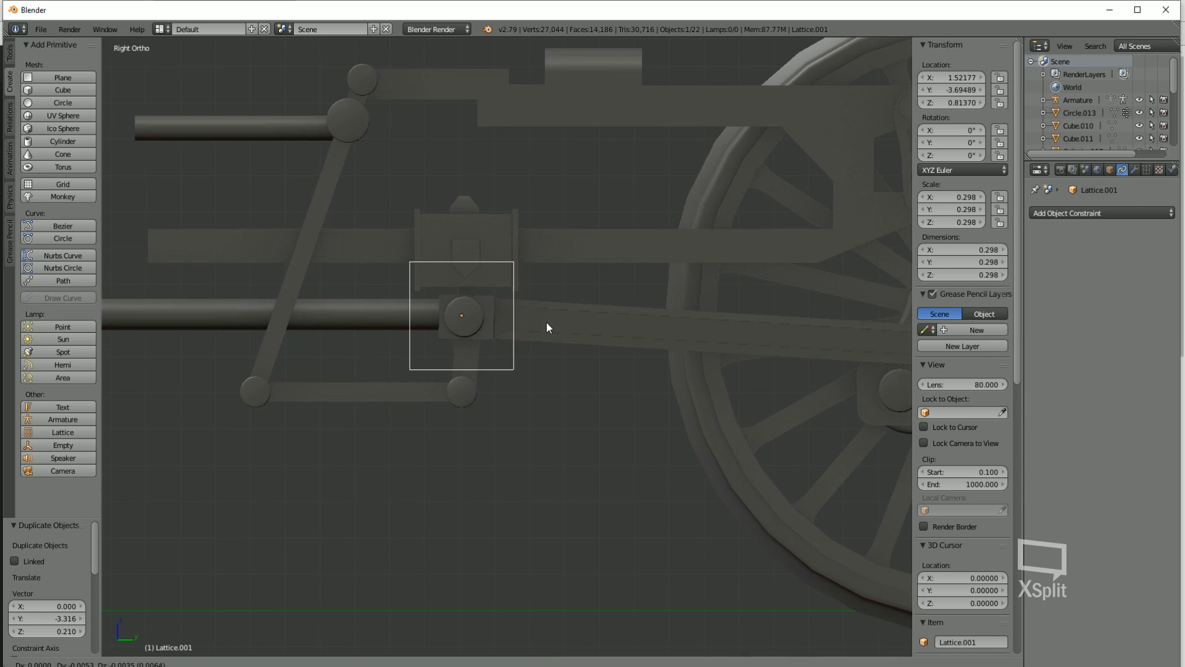
pyautogui.click(549, 324)
# Duplicate the crosshead lattice in place and scale the copy down to about 0.201
pyautogui.hotkey('shift', 'd')
pyautogui.rightClick(567, 310)
pyautogui.press('s')
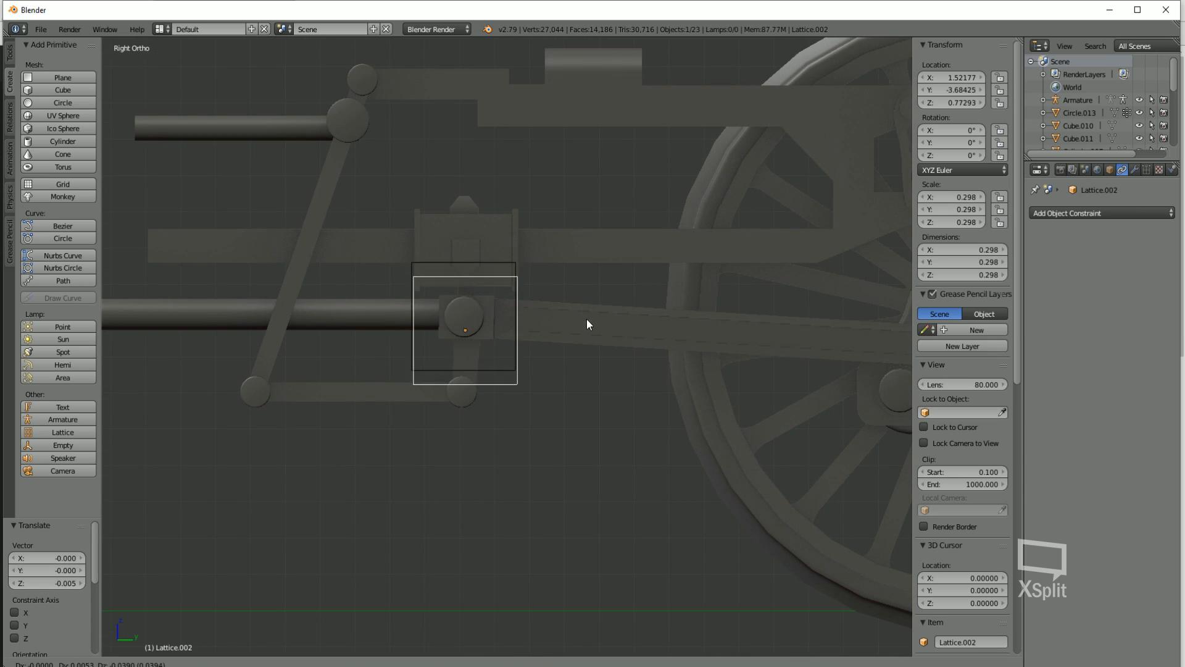
pyautogui.click(563, 315)
pyautogui.press('a')
# Rename the crank-pin lattice b.r.conrod and the larger crosshead lattice b.r.piston
pyautogui.moveTo(563, 315); pyautogui.dragTo(556, 352, button='middle')
pyautogui.rightClick(520, 270)
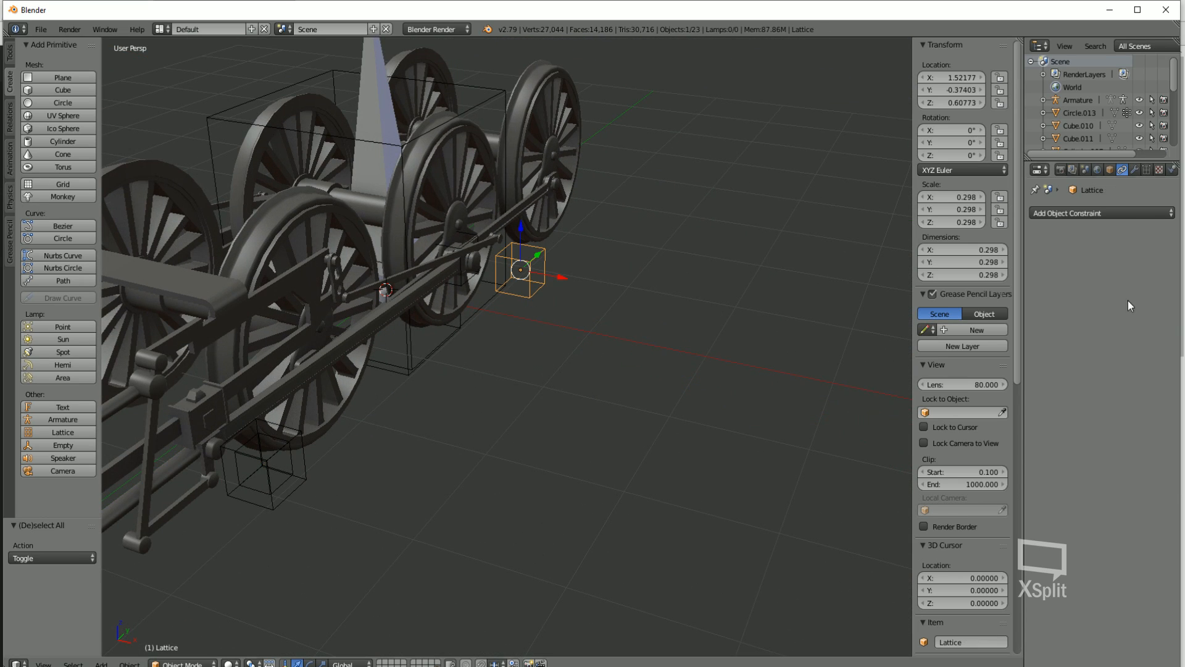
pyautogui.click(1110, 169)
pyautogui.click(1082, 213)
pyautogui.write('b')
pyautogui.write('.r.conrod')
pyautogui.press('Return')
pyautogui.keyDown('shift'); pyautogui.moveTo(443, 492); pyautogui.dragTo(627, 422, button='middle'); pyautogui.keyUp('shift')
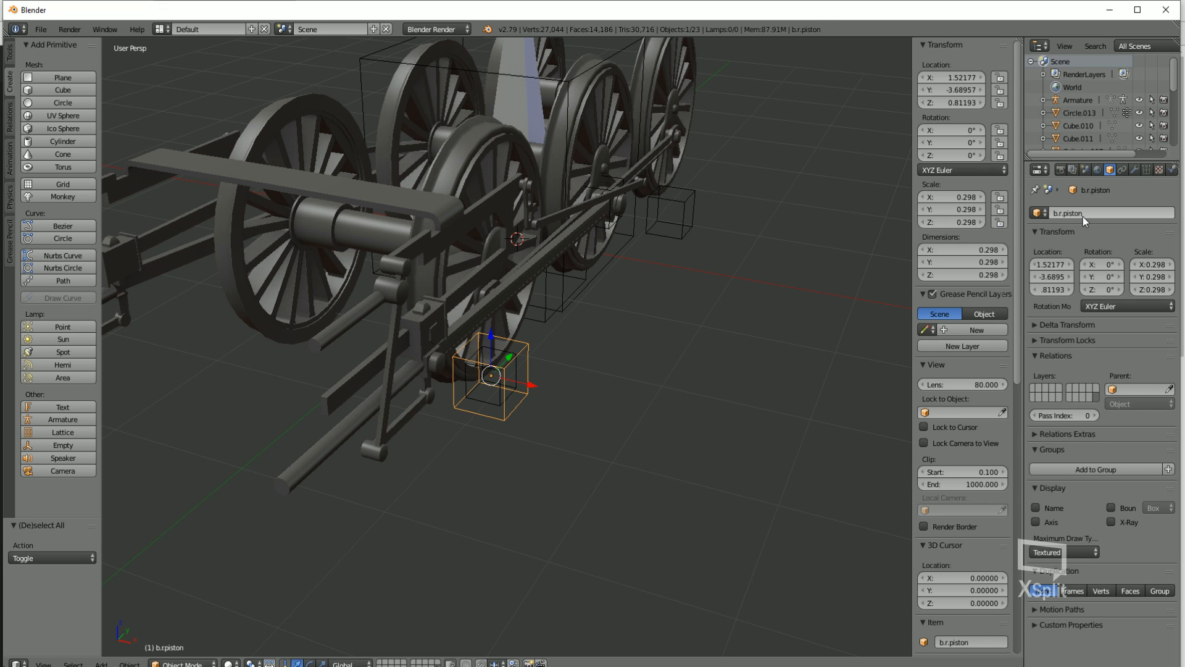
# Examine the piston rod and crosshead mesh by moving it temporarily
pyautogui.scroll(1, 449, 395)
pyautogui.moveTo(449, 395); pyautogui.dragTo(432, 312, button='middle')
pyautogui.moveTo(235, 336); pyautogui.dragTo(239, 389, button='right')
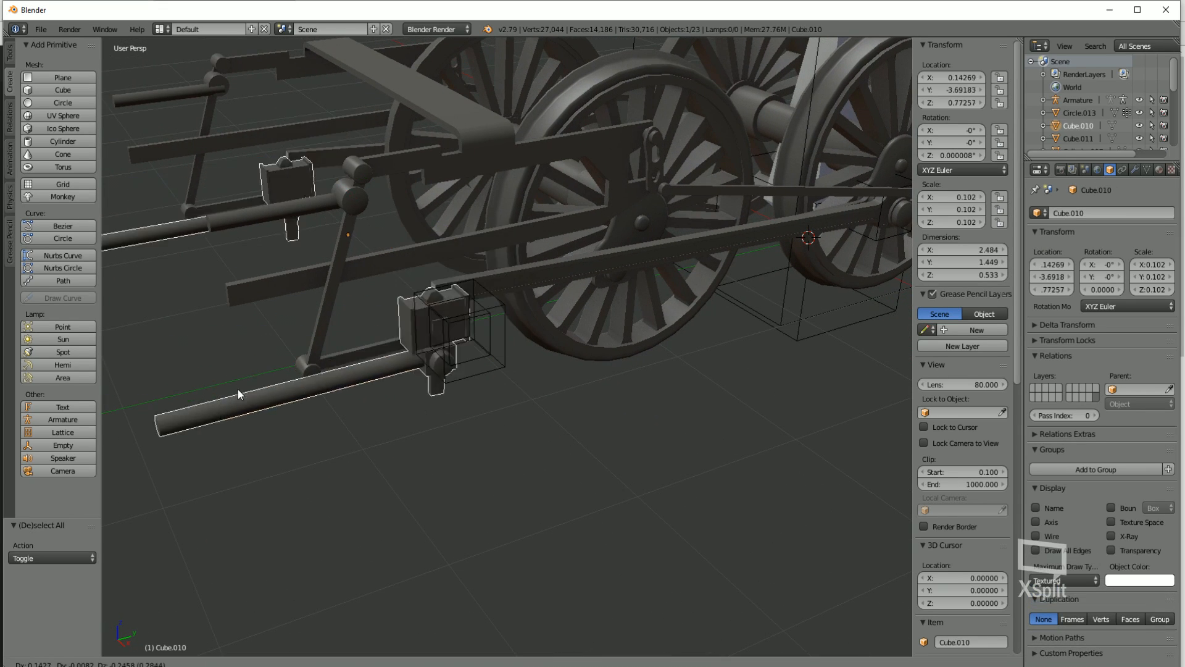
pyautogui.moveTo(363, 333); pyautogui.dragTo(556, 378, button='middle')
# Rename the smaller crosshead lattice b.r.cr
pyautogui.rightClick(609, 365)
pyautogui.scroll(3, 608, 366)
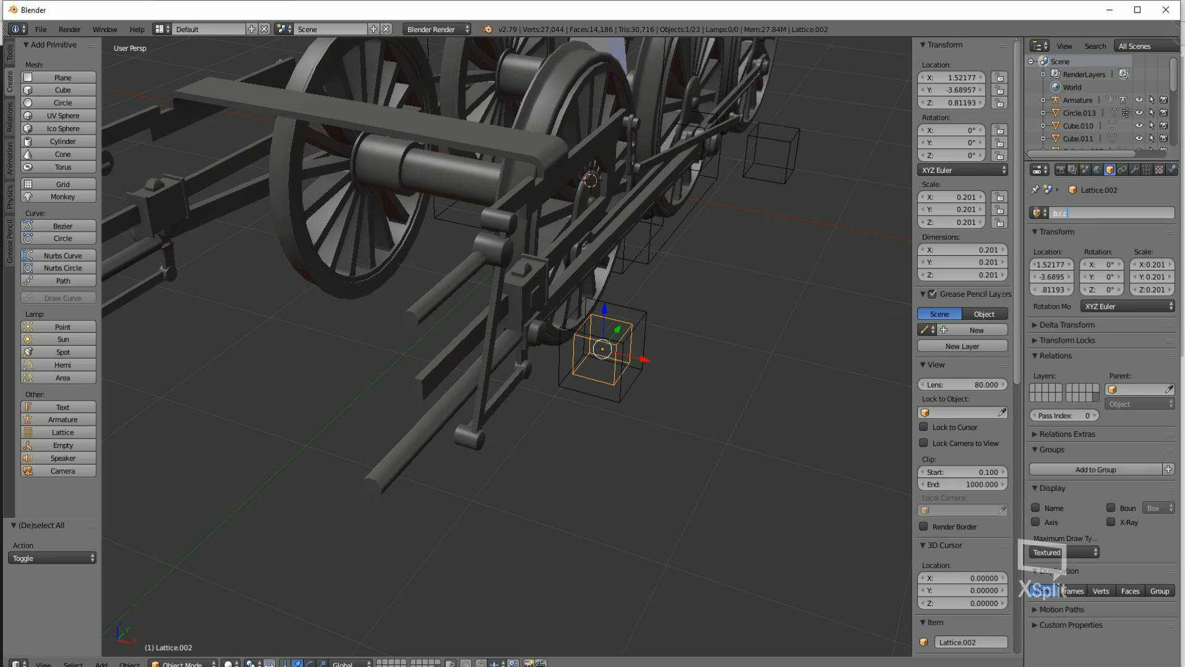
pyautogui.scroll(-3, 749, 360)
pyautogui.moveTo(749, 359); pyautogui.dragTo(468, 395, button='middle')
pyautogui.press('a')
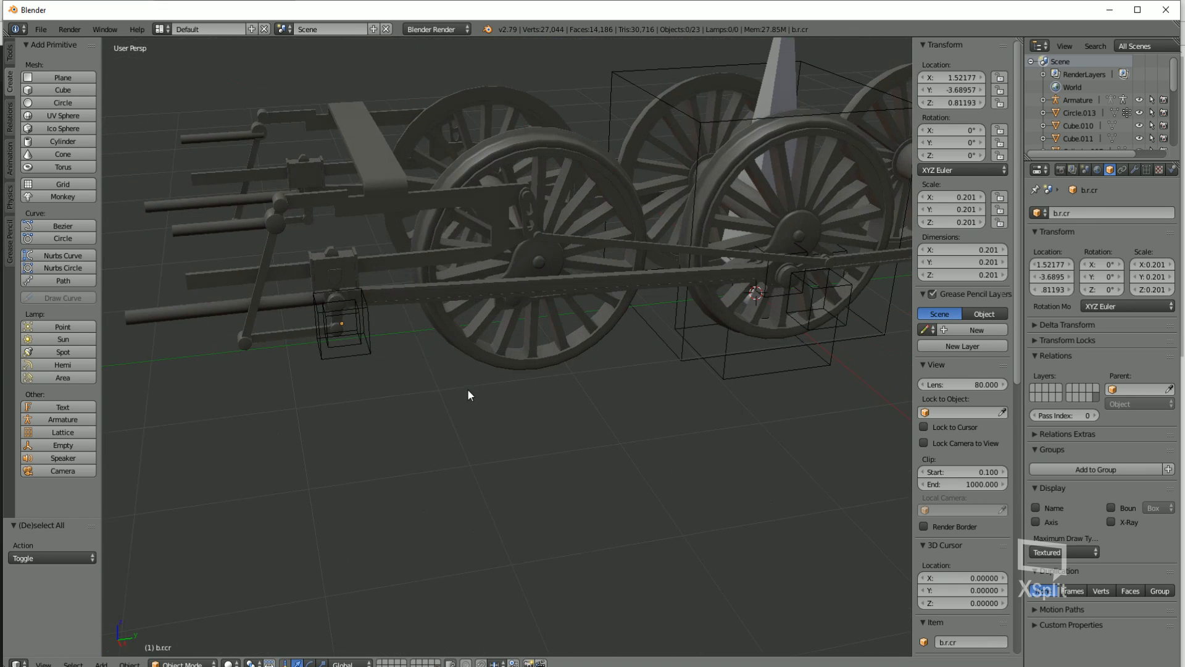
# Snap the 3D cursor to the b.r.conrod lattice and snap the second bone's tail to it
pyautogui.moveTo(643, 310); pyautogui.dragTo(550, 101, button='middle')
pyautogui.scroll(-2, 621, 391)
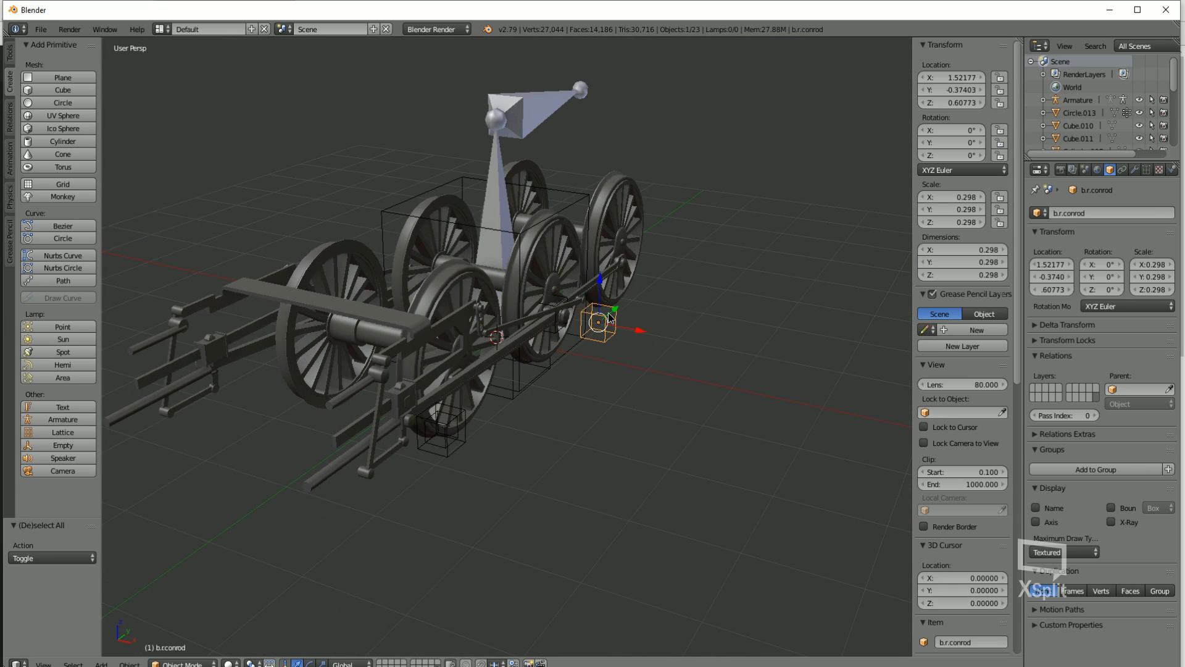
pyautogui.scroll(2, 620, 312)
pyautogui.hotkey('shift', 's')
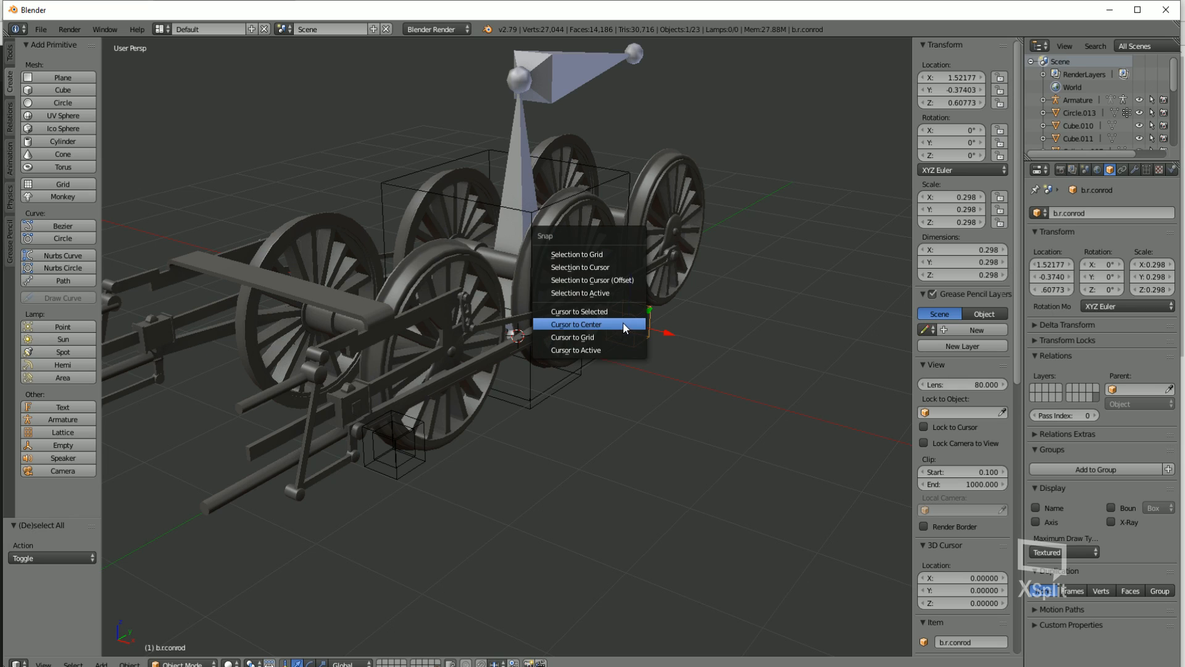
pyautogui.click(629, 312)
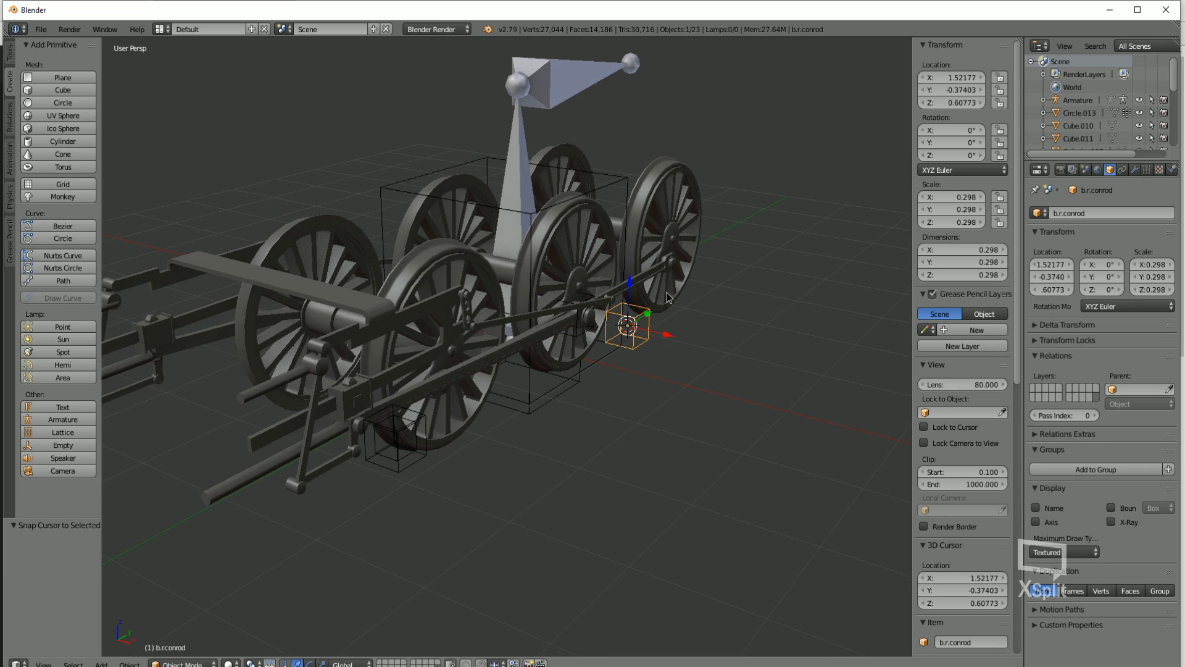
pyautogui.press('Tab')
pyautogui.moveTo(635, 78); pyautogui.dragTo(676, 192, button='middle')
pyautogui.hotkey('shift', 's')
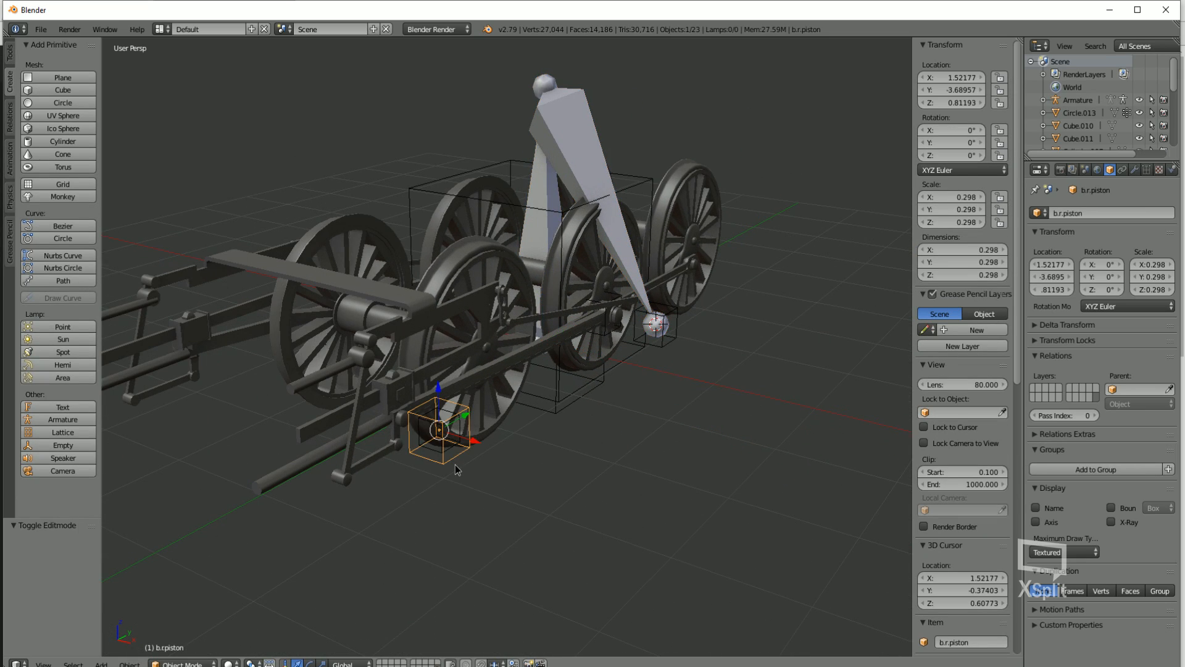
# Snap the 3D cursor to the b.r.piston lattice and snap the joint between the two bones to it
pyautogui.hotkey('shift', 's')
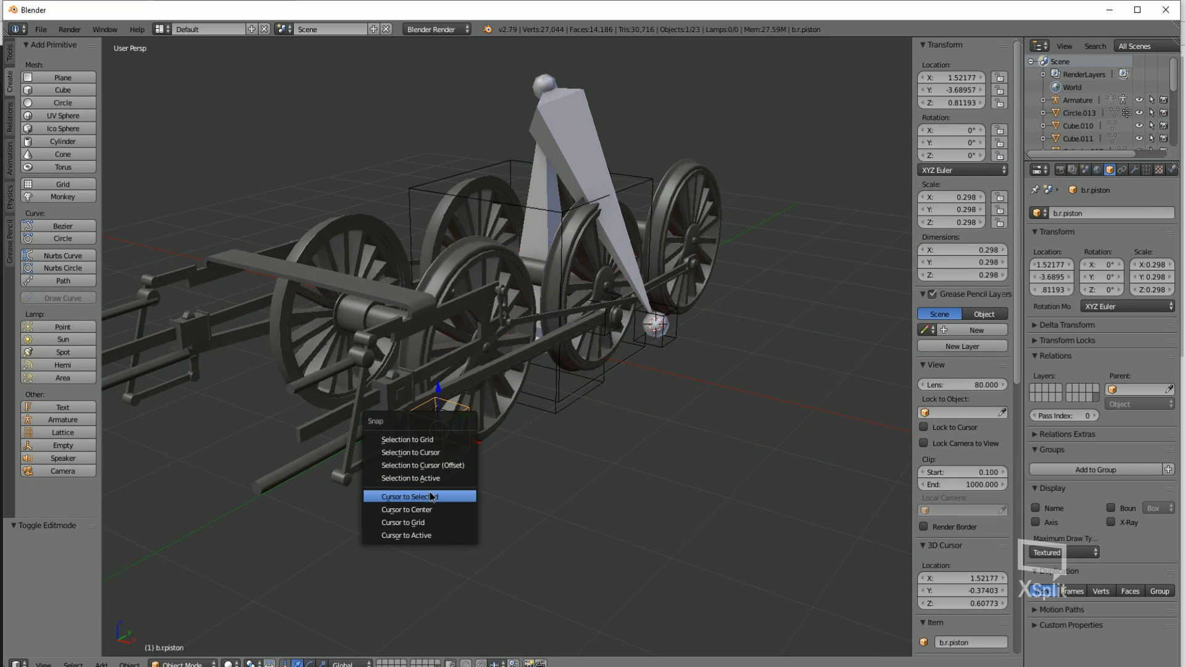
pyautogui.click(432, 497)
pyautogui.rightClick(542, 84)
pyautogui.press('Tab')
pyautogui.rightClick(542, 85)
pyautogui.hotkey('shift', 's')
pyautogui.click(534, 88)
pyautogui.moveTo(533, 90); pyautogui.dragTo(610, 399, button='middle')
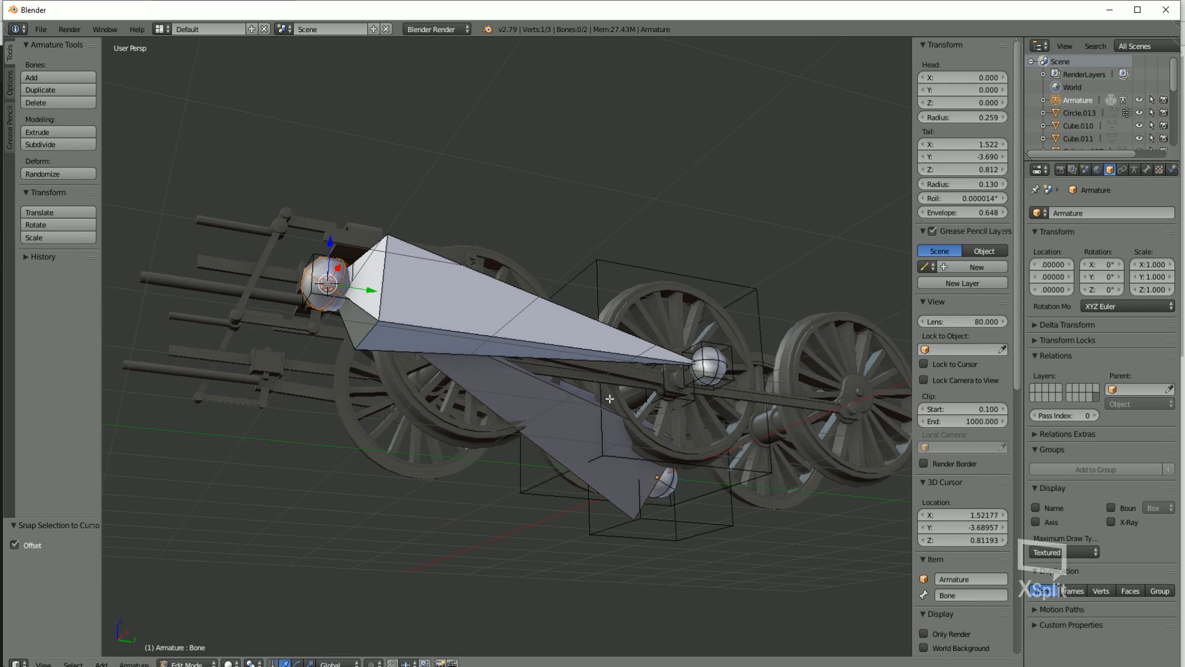
# Snap the first bone's head to the 3D cursor and lower it about 3.03 units along Z
pyautogui.hotkey('shift', 's')
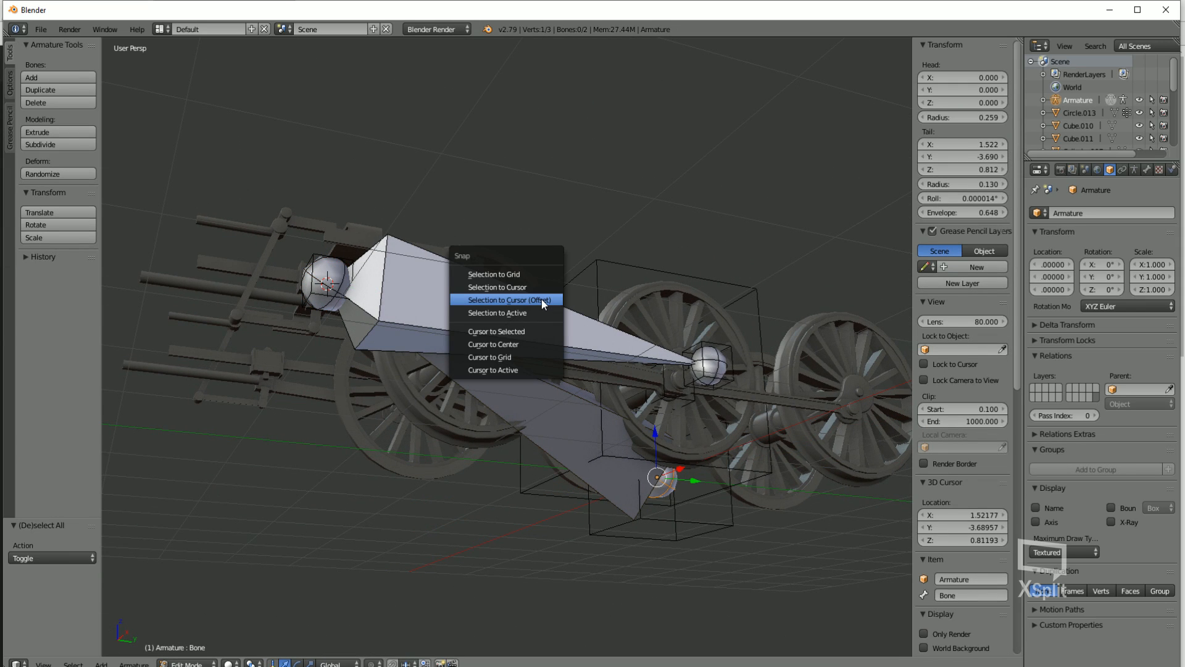
pyautogui.click(542, 299)
pyautogui.moveTo(542, 299); pyautogui.dragTo(479, 194, button='middle')
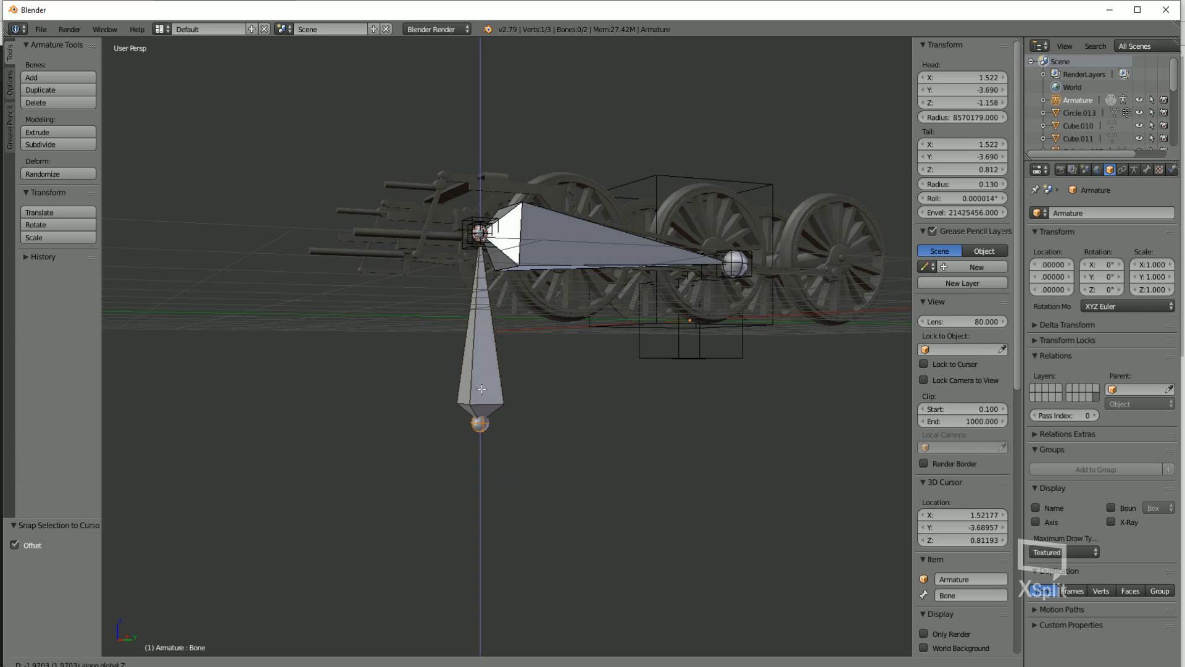
pyautogui.click(484, 487)
pyautogui.moveTo(515, 321); pyautogui.dragTo(515, 393, button='middle')
pyautogui.press('Tab')
pyautogui.press('a')
# Add an Inverse Kinematics constraint in Pose Mode to the bone running from the b.r.piston lattice to the b.r.conrod lattice
pyautogui.scroll(2, 549, 353)
pyautogui.scroll(2, 515, 392)
pyautogui.moveTo(797, 275); pyautogui.dragTo(631, 293, button='middle')
pyautogui.moveTo(706, 338); pyautogui.dragTo(563, 361, button='middle')
pyautogui.moveTo(464, 378); pyautogui.dragTo(510, 377, button='middle')
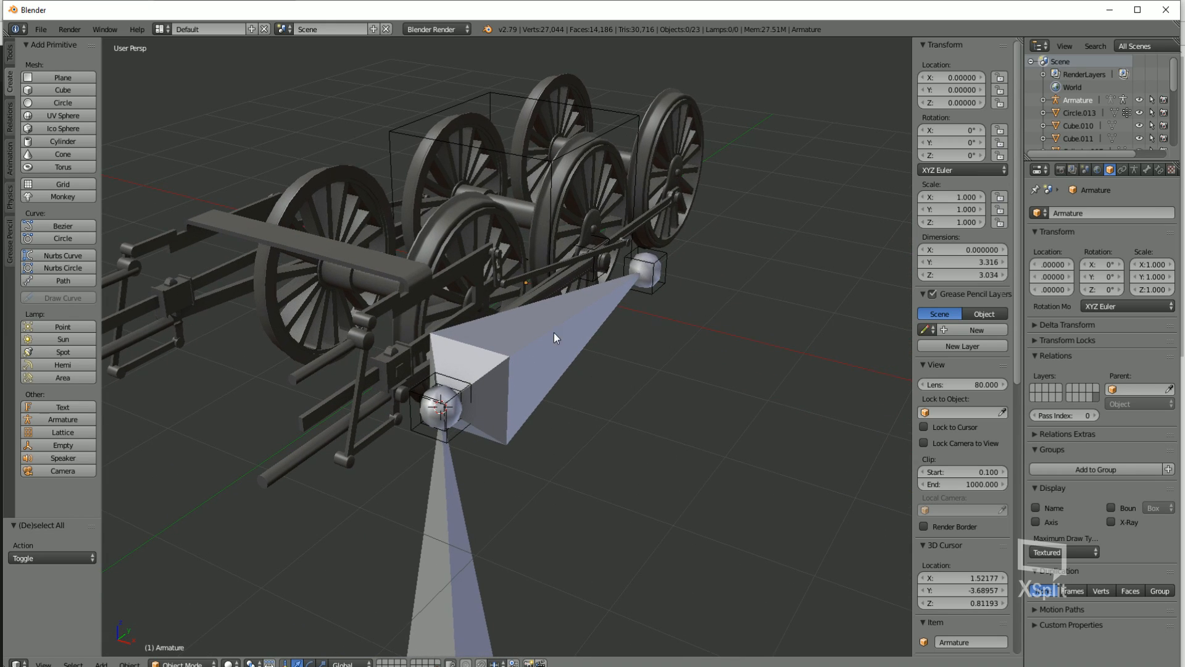
pyautogui.rightClick(594, 314)
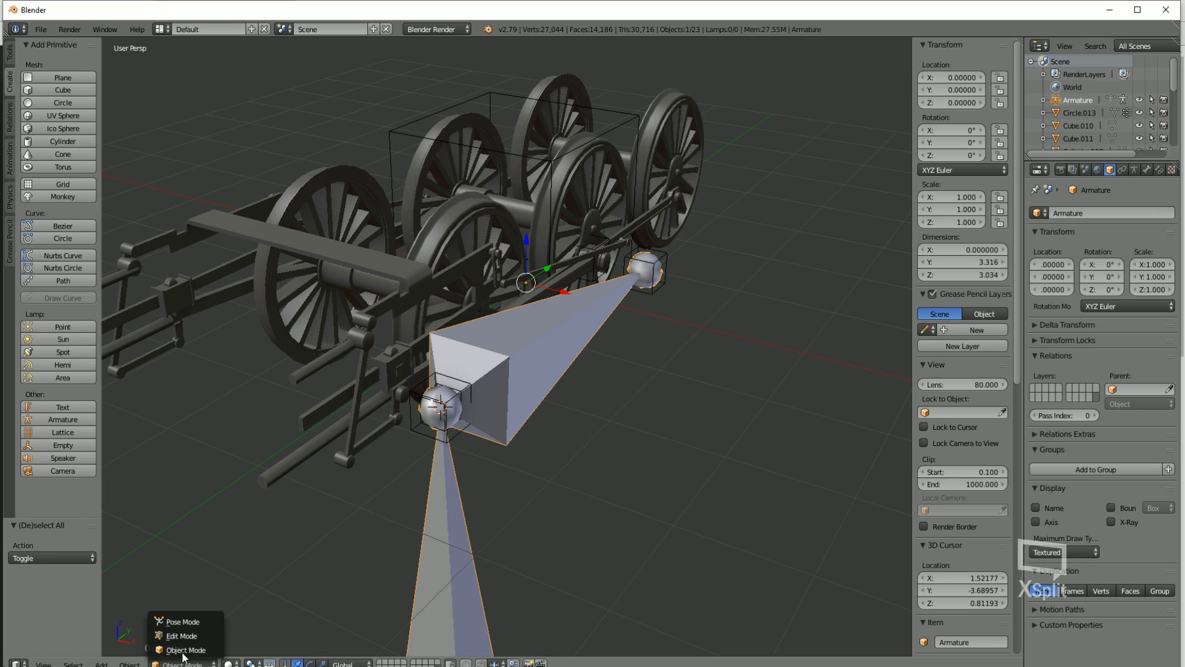
pyautogui.click(173, 621)
pyautogui.rightClick(510, 333)
pyautogui.moveTo(604, 326); pyautogui.dragTo(573, 343, button='middle')
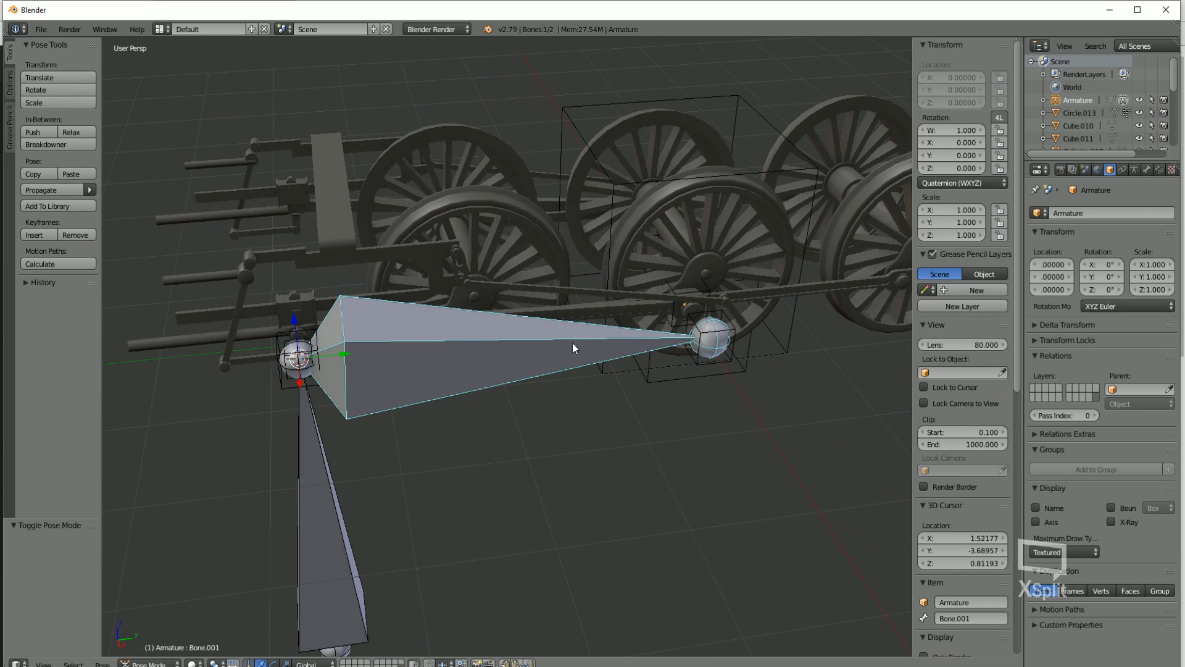
pyautogui.click(1159, 175)
pyautogui.click(1090, 211)
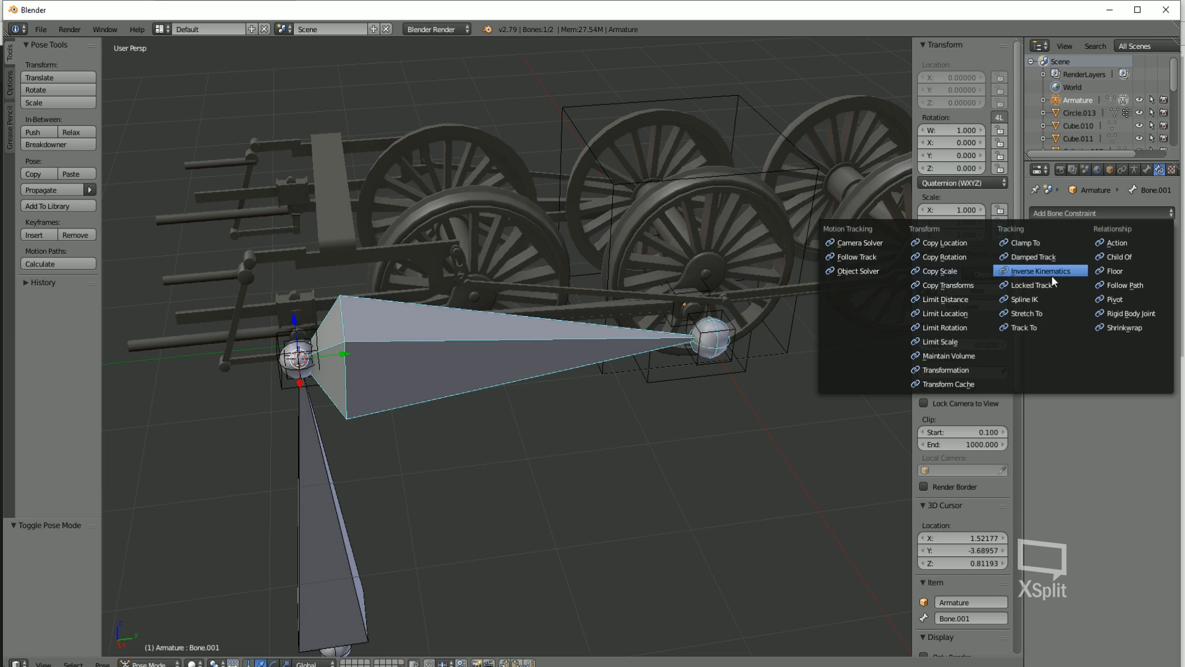
pyautogui.click(1078, 270)
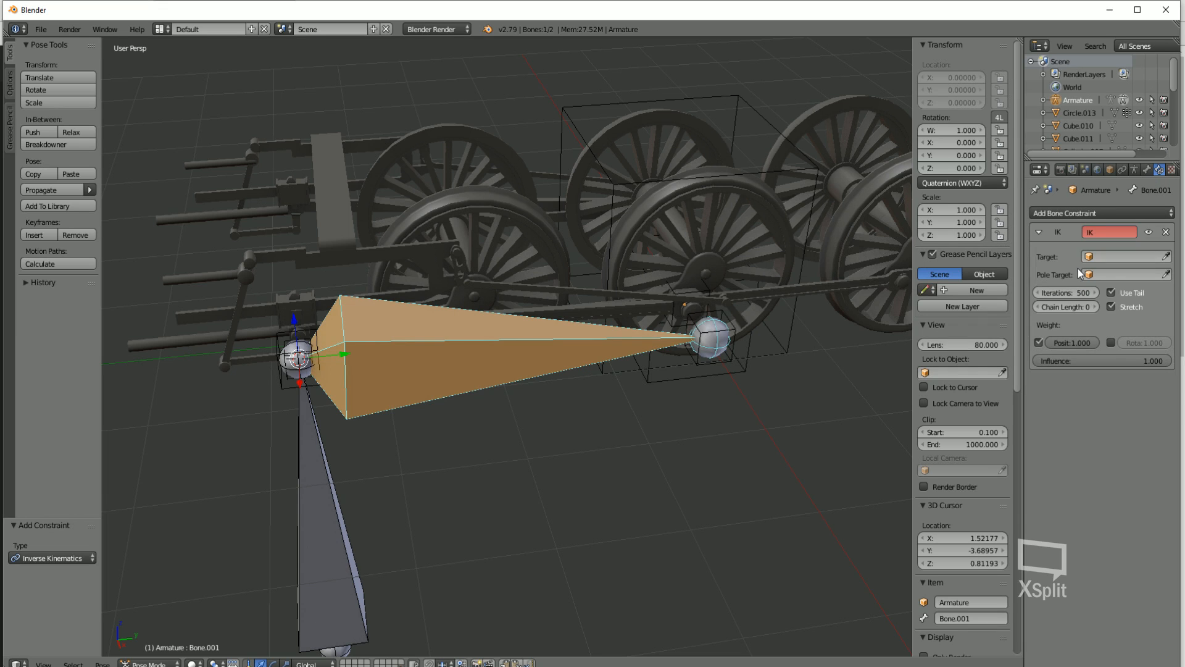
pyautogui.moveTo(583, 258); pyautogui.dragTo(602, 273, button='middle')
pyautogui.press('a')
pyautogui.scroll(3, 700, 301)
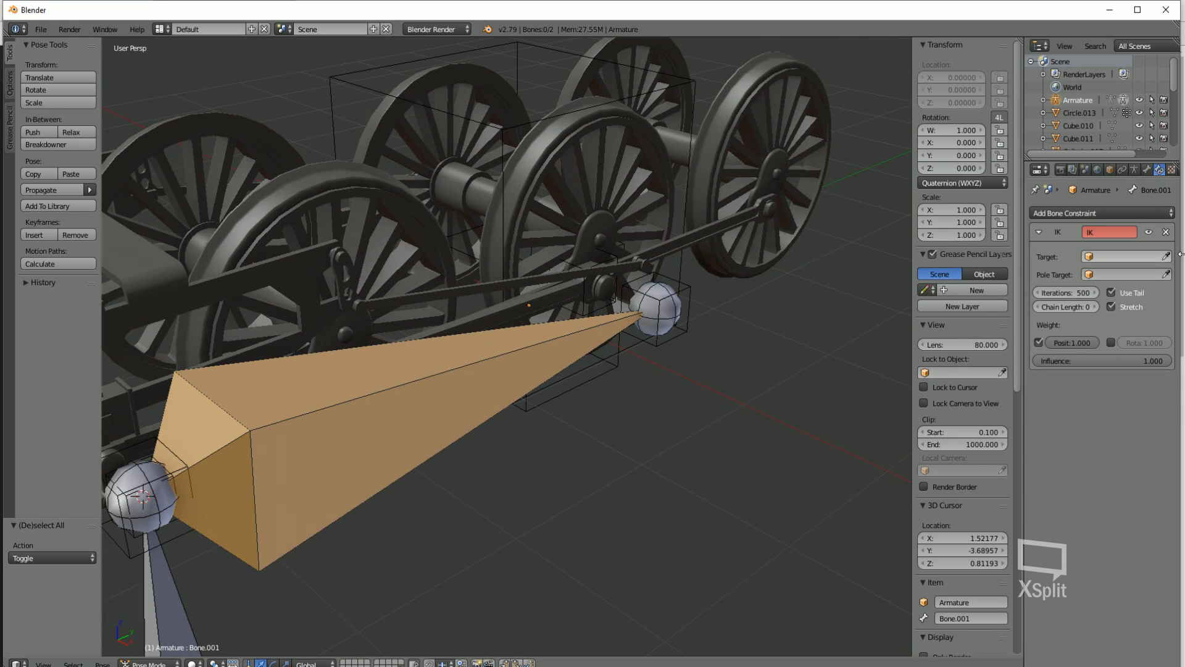
# Set the b.r.conrod lattice as the target of the bone's IK constraint
pyautogui.click(1167, 259)
pyautogui.click(689, 326)
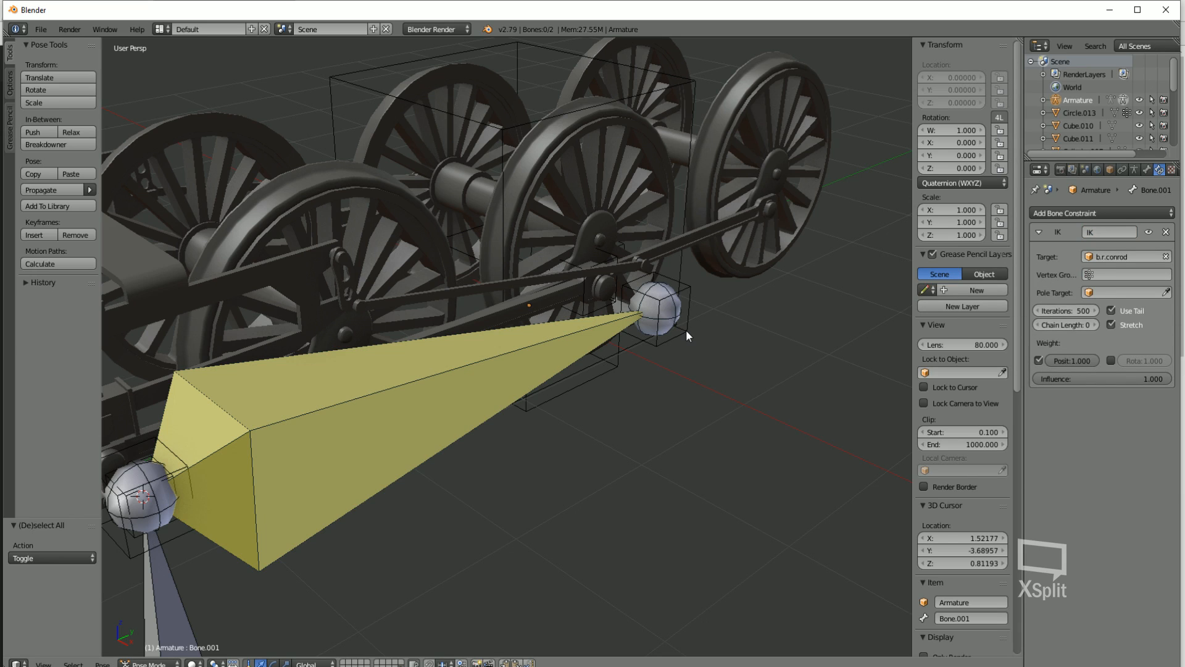
# Test the IK chain by moving the b.r.conrod lattice around, and cancel the move
pyautogui.rightClick(689, 338)
pyautogui.moveTo(689, 338); pyautogui.dragTo(700, 314, button='middle')
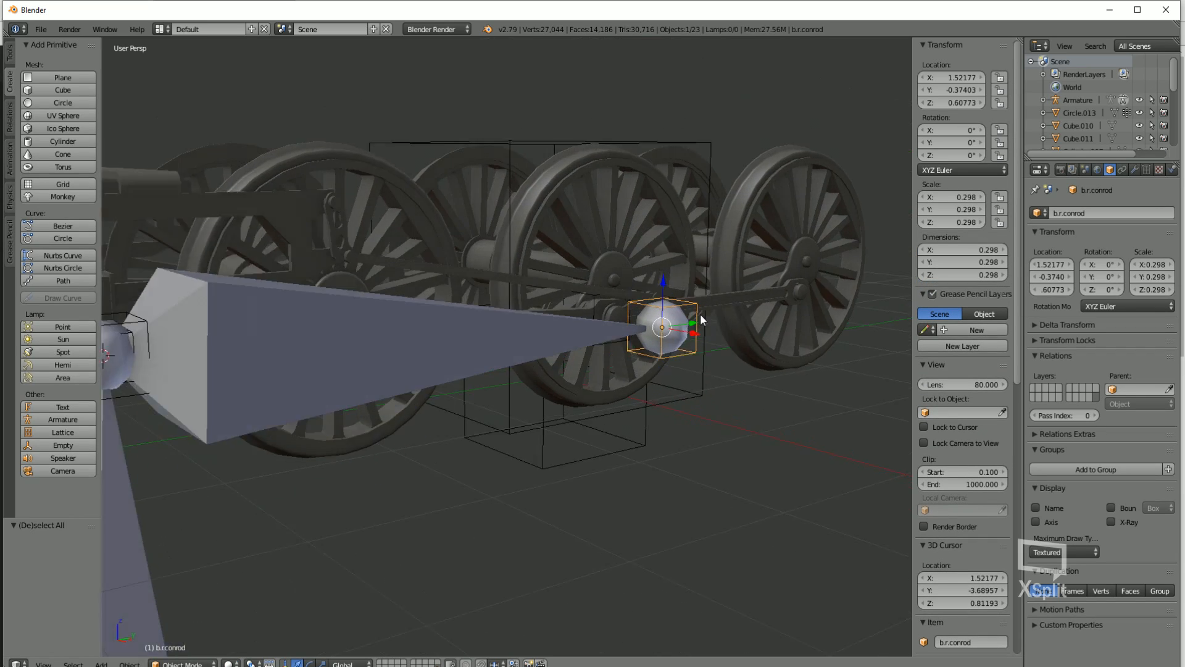
pyautogui.scroll(-3, 700, 314)
pyautogui.press('g')
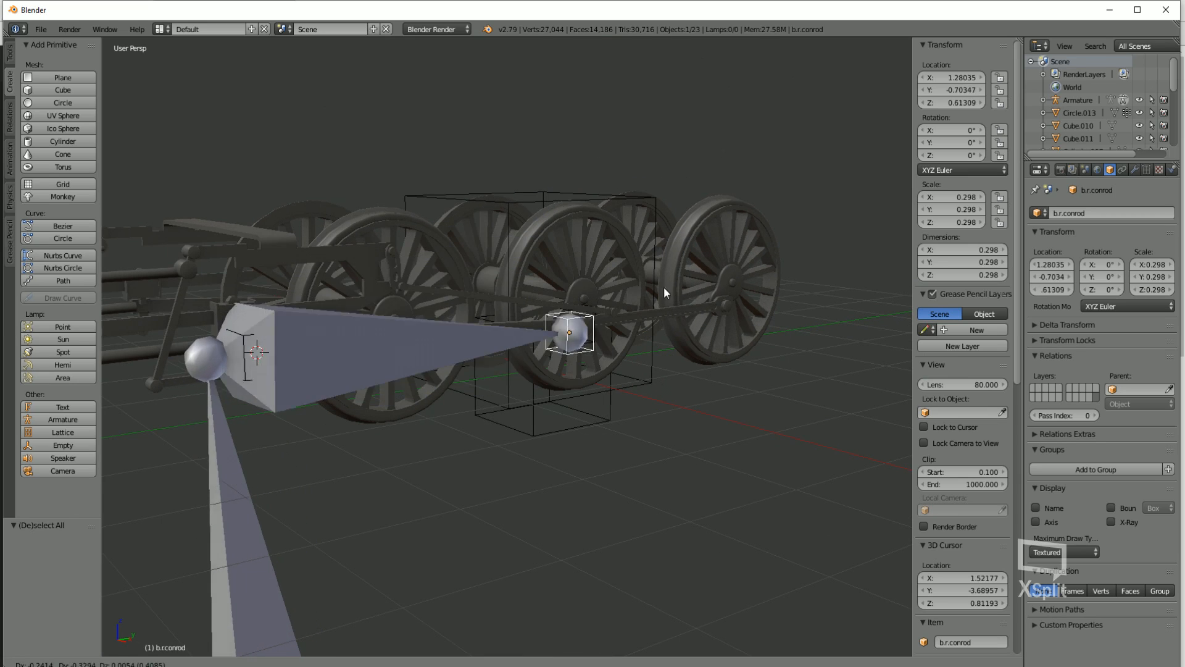
pyautogui.click(698, 275)
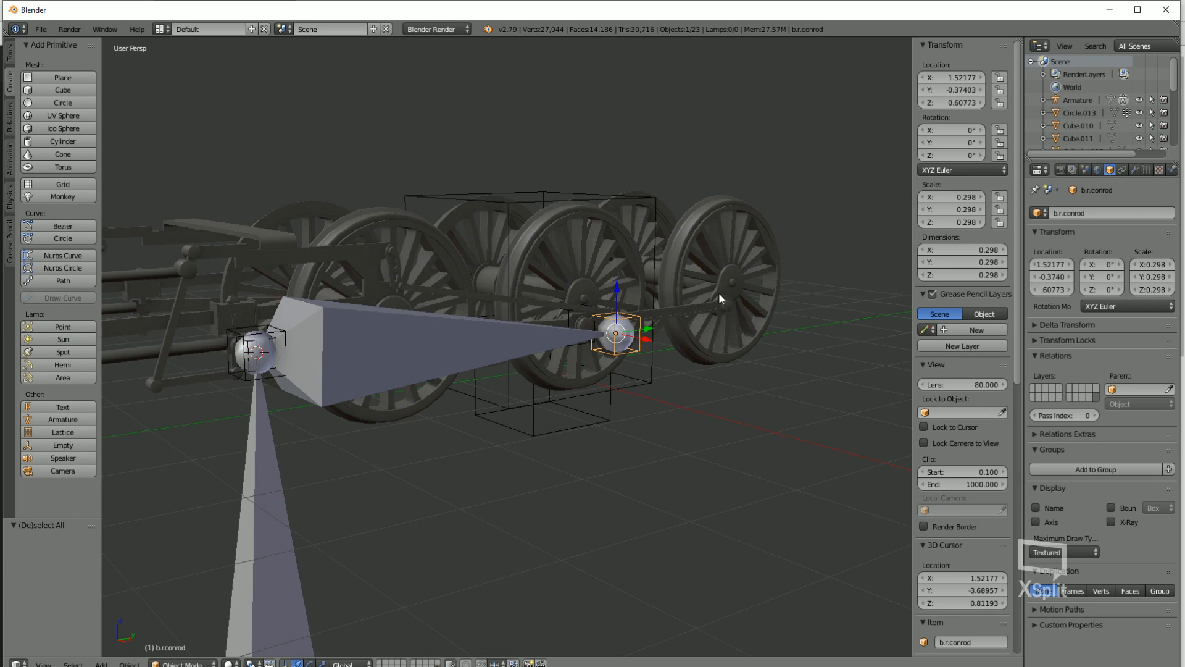
pyautogui.moveTo(719, 295); pyautogui.dragTo(517, 306, button='middle')
pyautogui.press('a')
# Parent the b.r.conrod lattice to the b.r.whl2 lattice using Object (Keep Transform)
pyautogui.moveTo(661, 308); pyautogui.dragTo(553, 364, button='middle')
pyautogui.scroll(3, 552, 364)
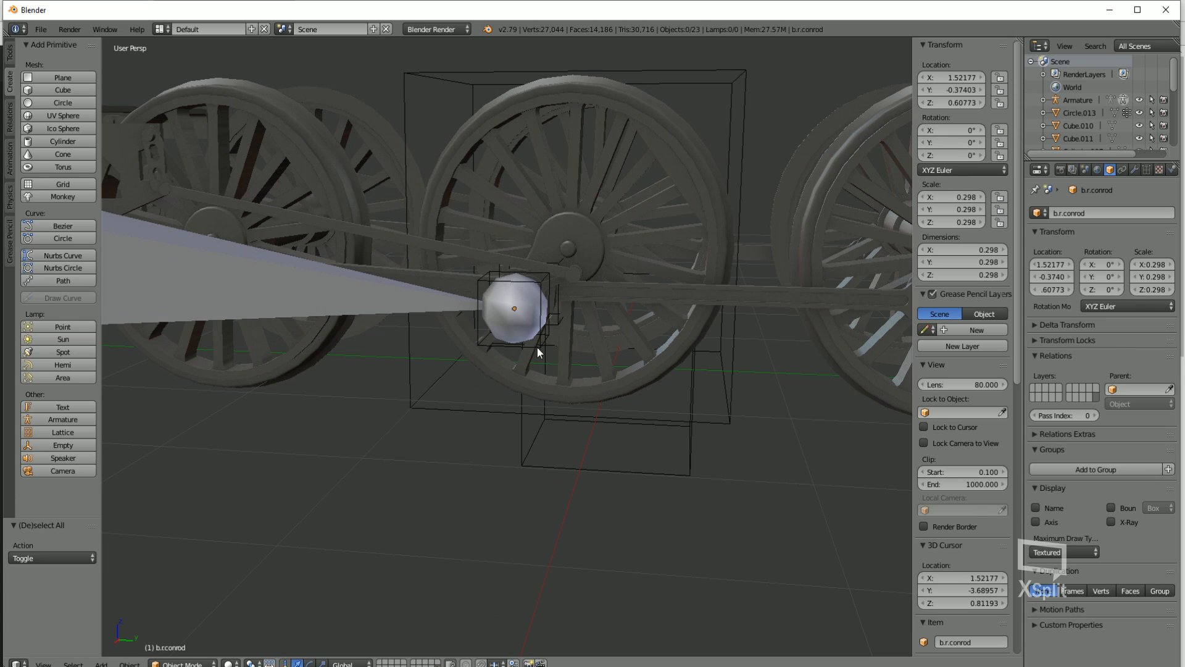
pyautogui.rightClick(537, 348)
pyautogui.rightClick(547, 349)
pyautogui.rightClick(534, 347)
pyautogui.moveTo(532, 352); pyautogui.dragTo(340, 452, button='middle')
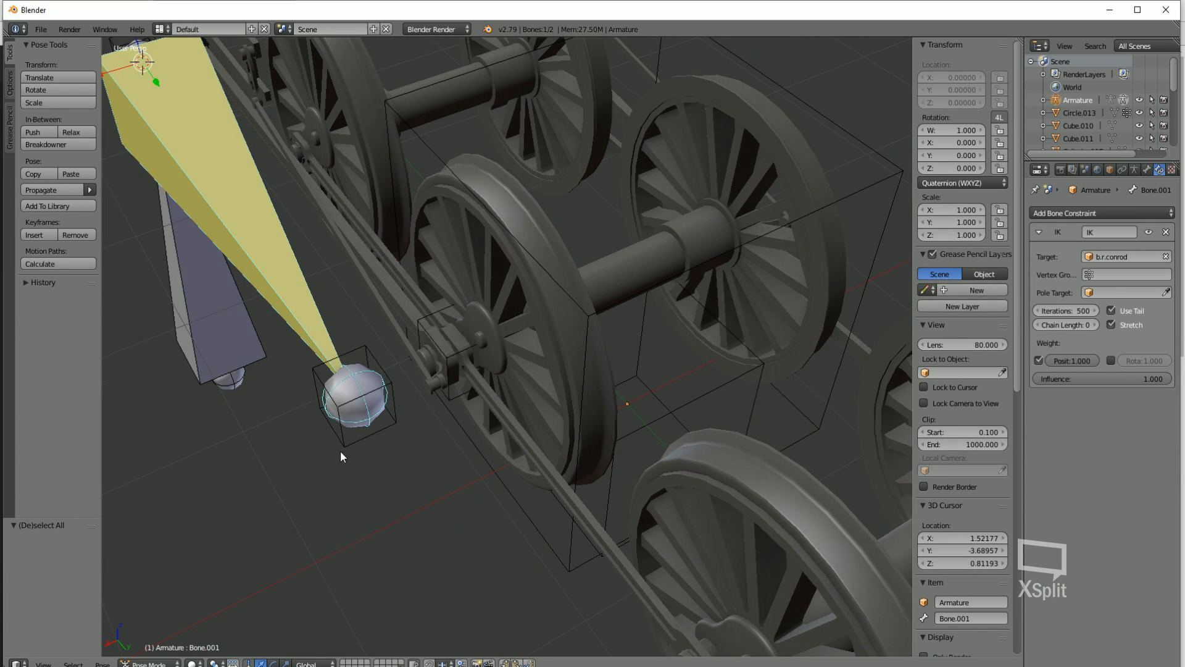
pyautogui.rightClick(341, 457)
pyautogui.moveTo(388, 417); pyautogui.dragTo(717, 195, button='middle')
pyautogui.keyDown('shift'); pyautogui.rightClick(733, 156); pyautogui.keyUp('shift')
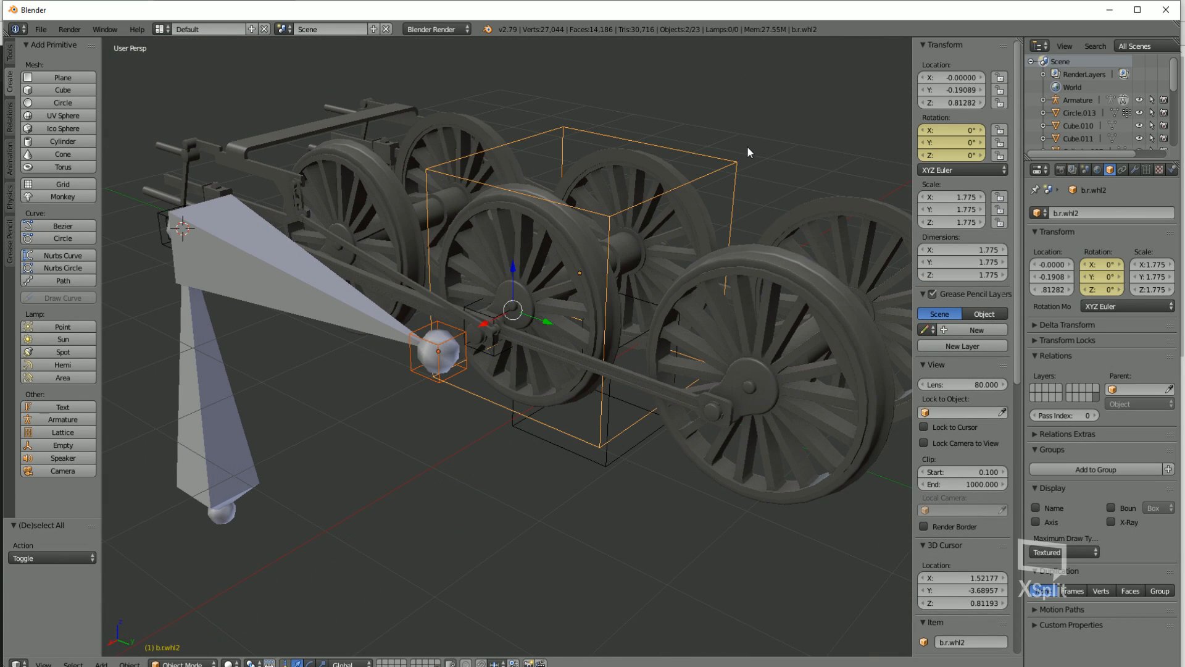
pyautogui.hotkey('ctrl', 'p')
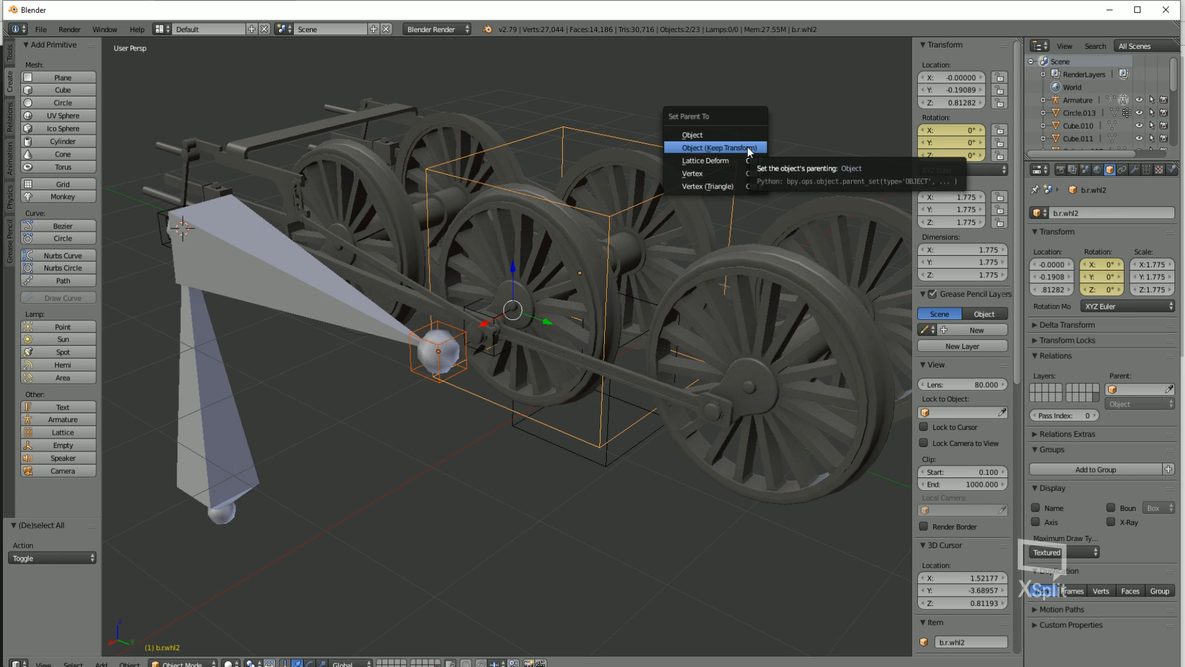
pyautogui.click(747, 145)
# Play the animation to check how the bones follow the rotating wheel, and stop playback
pyautogui.press('a')
pyautogui.moveTo(563, 251); pyautogui.dragTo(680, 224, button='middle')
pyautogui.moveTo(432, 488); pyautogui.dragTo(636, 255, button='middle')
pyautogui.hotkey('alt', 'a')
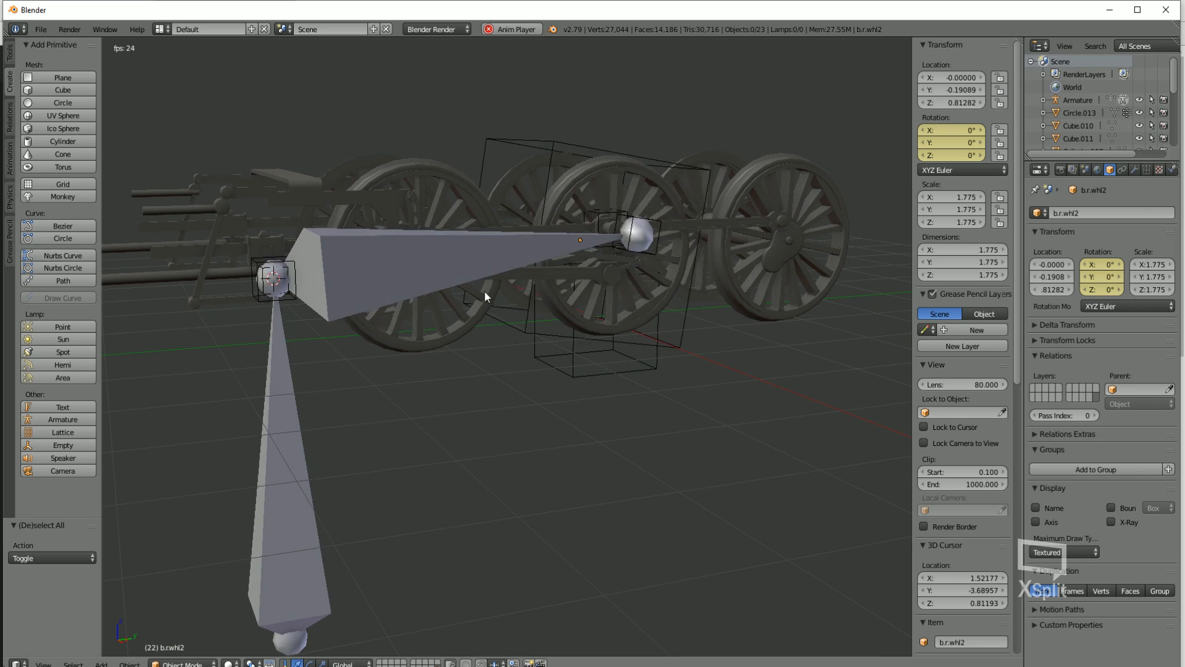
pyautogui.press('Escape')
# Add a Copy Location constraint to the b.r.piston lattice at the joint between the two bones
pyautogui.moveTo(620, 191); pyautogui.dragTo(676, 328, button='middle')
pyautogui.scroll(-1, 675, 329)
pyautogui.rightClick(653, 321)
pyautogui.moveTo(539, 338); pyautogui.dragTo(468, 358, button='middle')
pyautogui.press('a')
pyautogui.scroll(2, 425, 347)
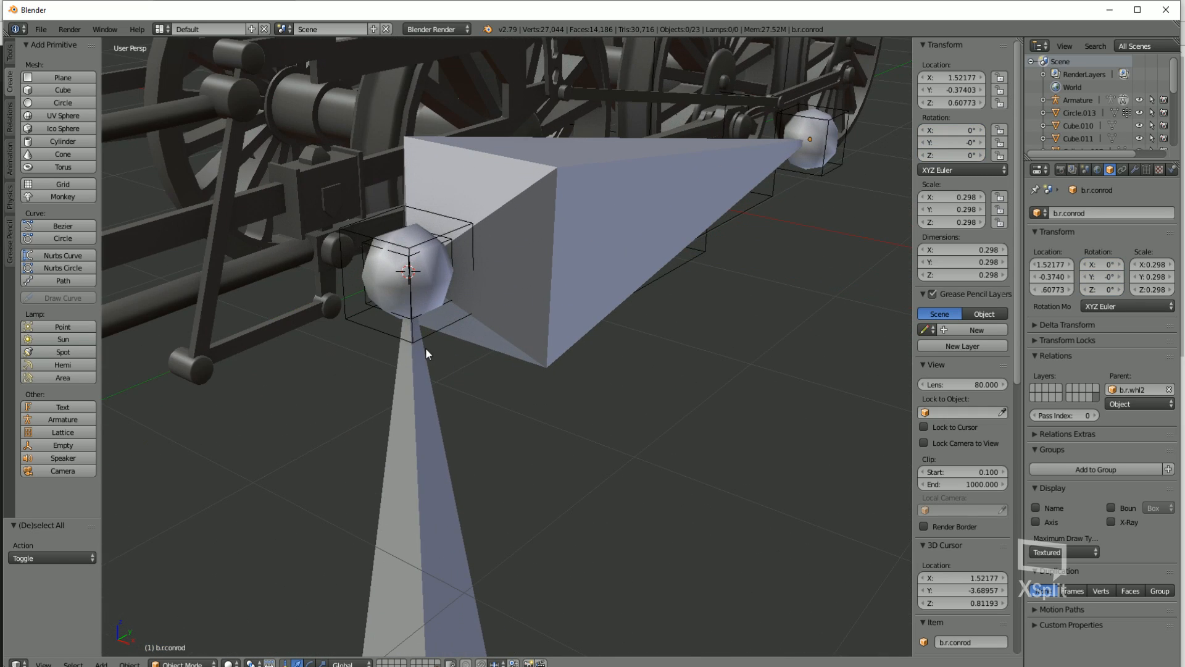
pyautogui.rightClick(362, 324)
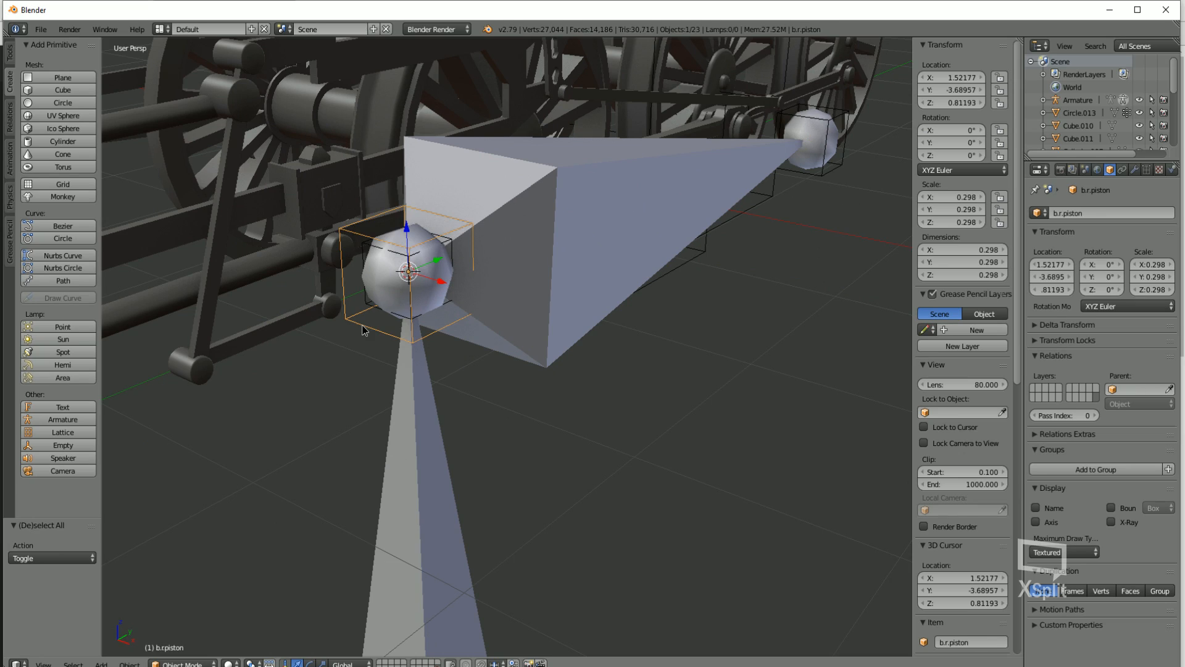
pyautogui.click(1123, 169)
pyautogui.click(1085, 213)
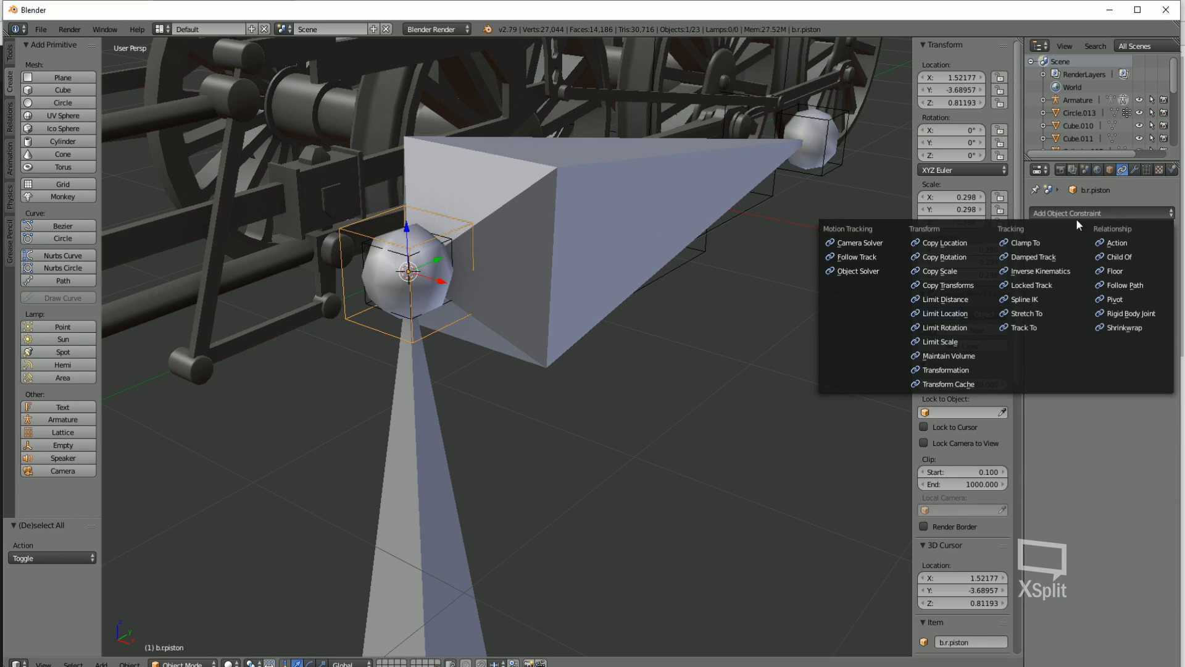
pyautogui.click(966, 247)
# Target the b.r.piston lattice's Copy Location constraint at the Armature's Bone.001
pyautogui.click(1115, 255)
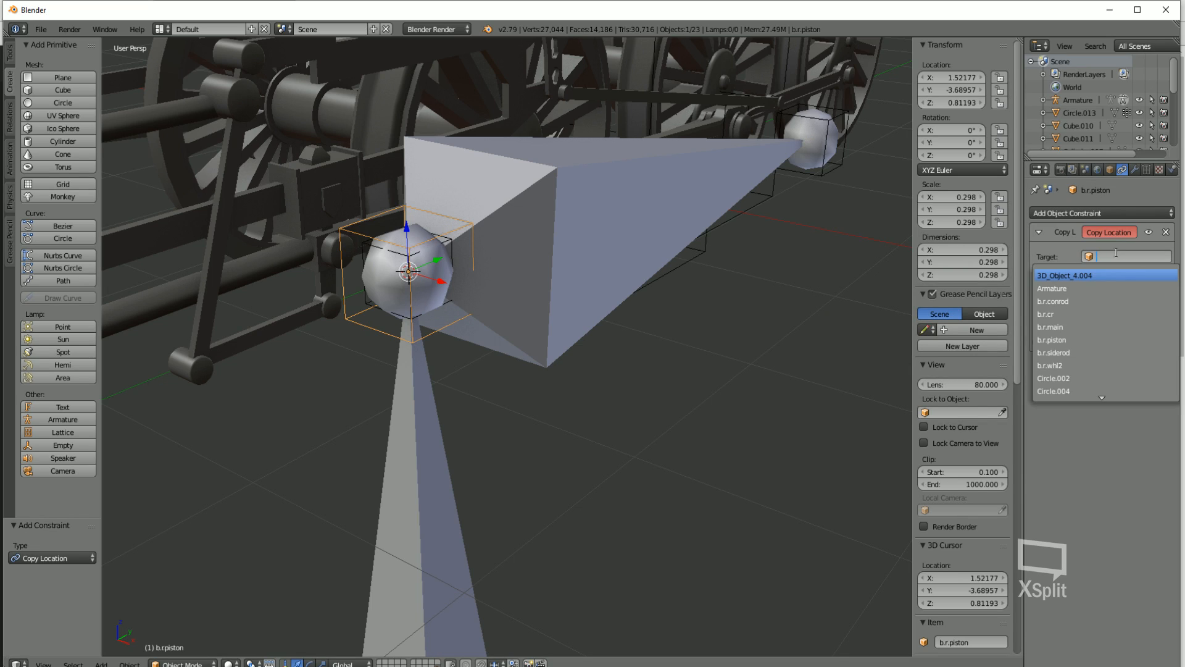
pyautogui.click(1054, 288)
pyautogui.click(1128, 274)
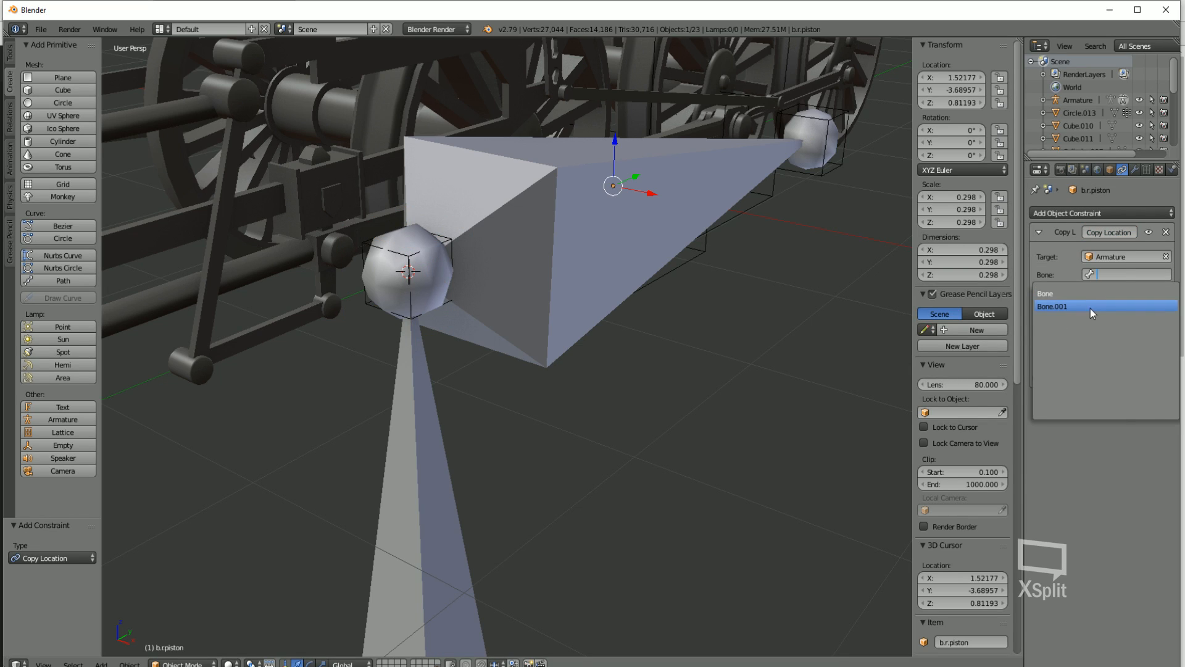
pyautogui.click(1090, 307)
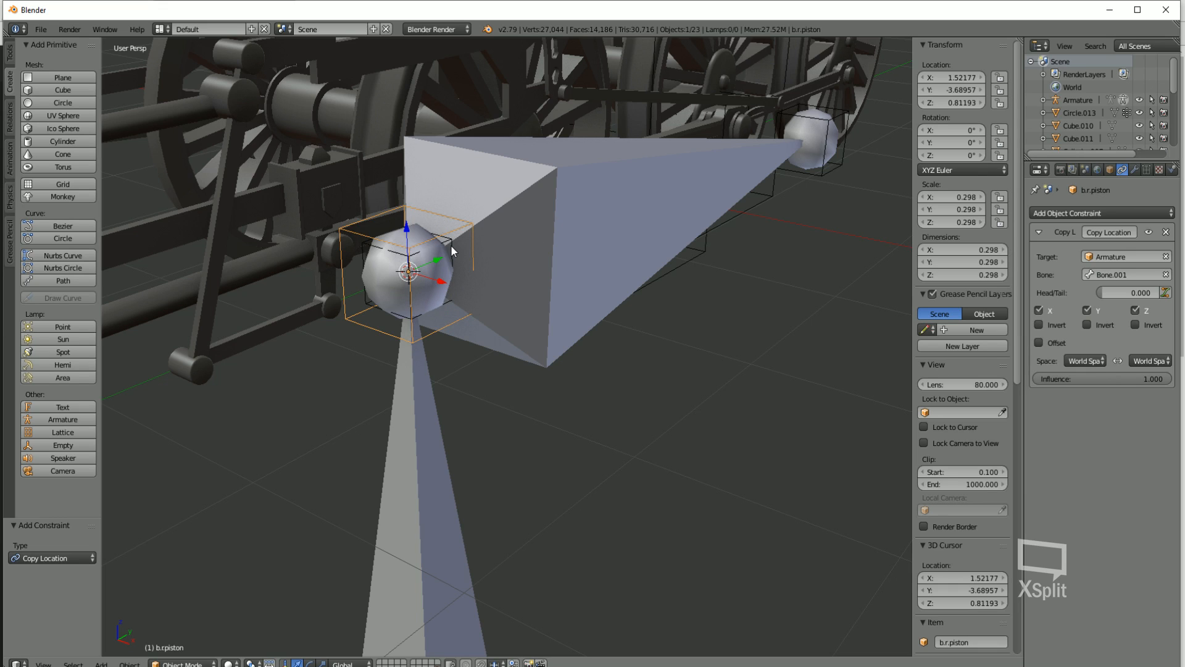
# Add Copy Location and Copy Rotation constraints to the smaller b.r.cr lattice at the bone joint
pyautogui.rightClick(450, 240)
pyautogui.rightClick(367, 315)
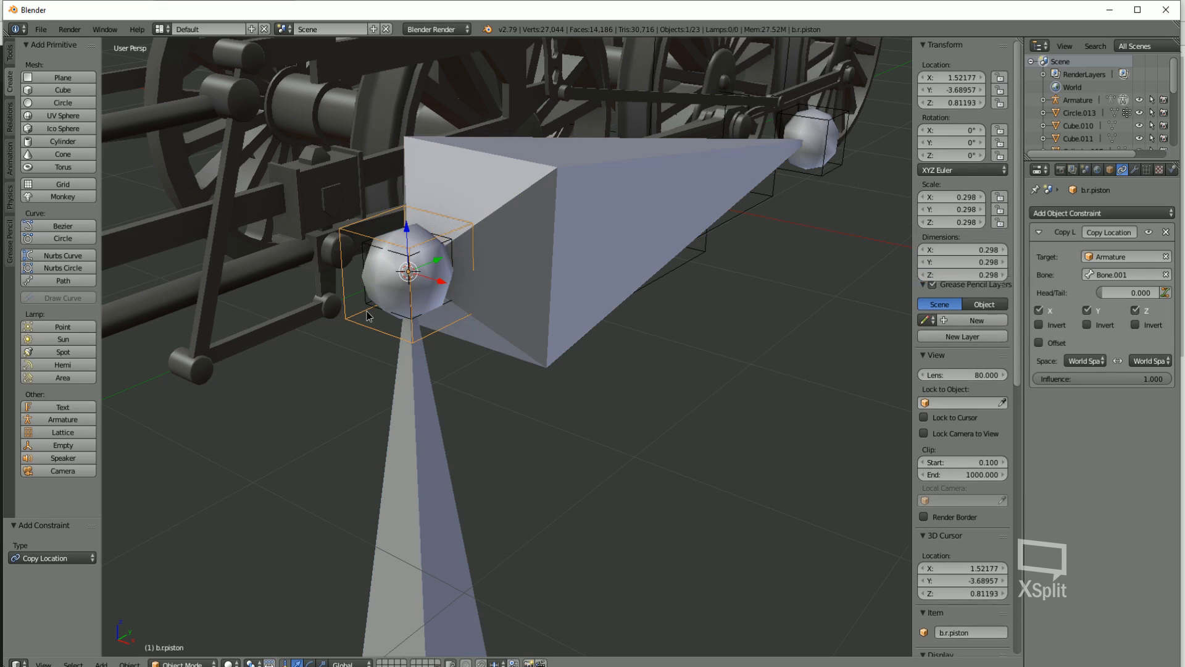
pyautogui.rightClick(365, 306)
pyautogui.press('z')
pyautogui.rightClick(366, 305)
pyautogui.rightClick(364, 301)
pyautogui.press('z')
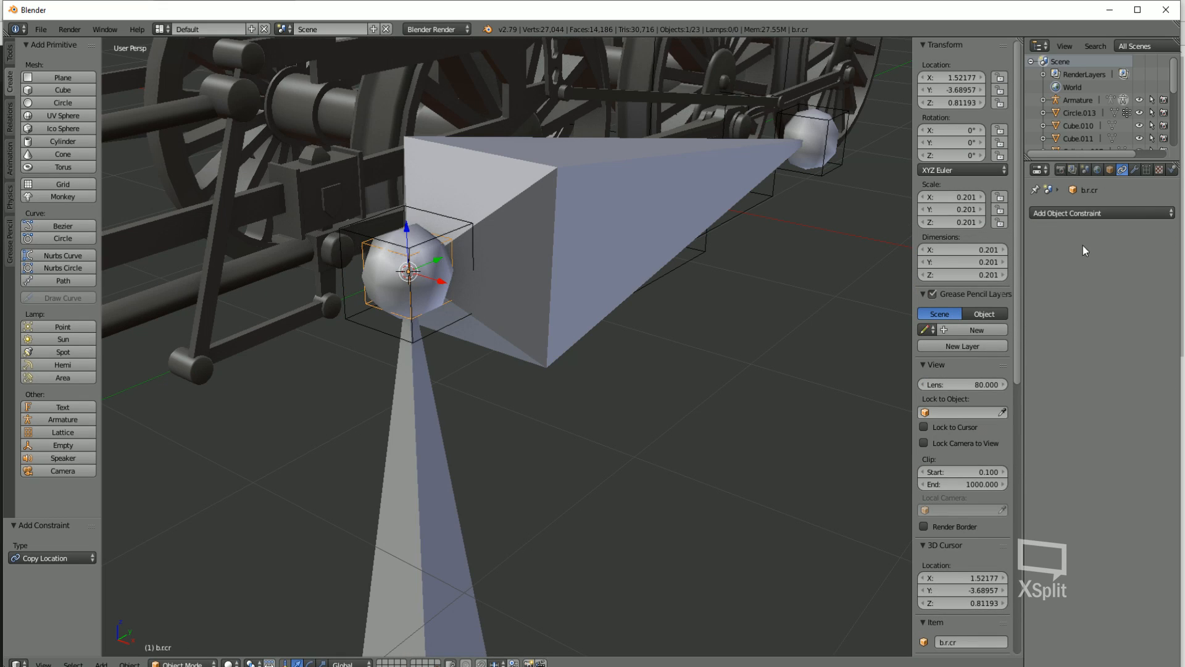
pyautogui.click(1050, 213)
pyautogui.click(945, 257)
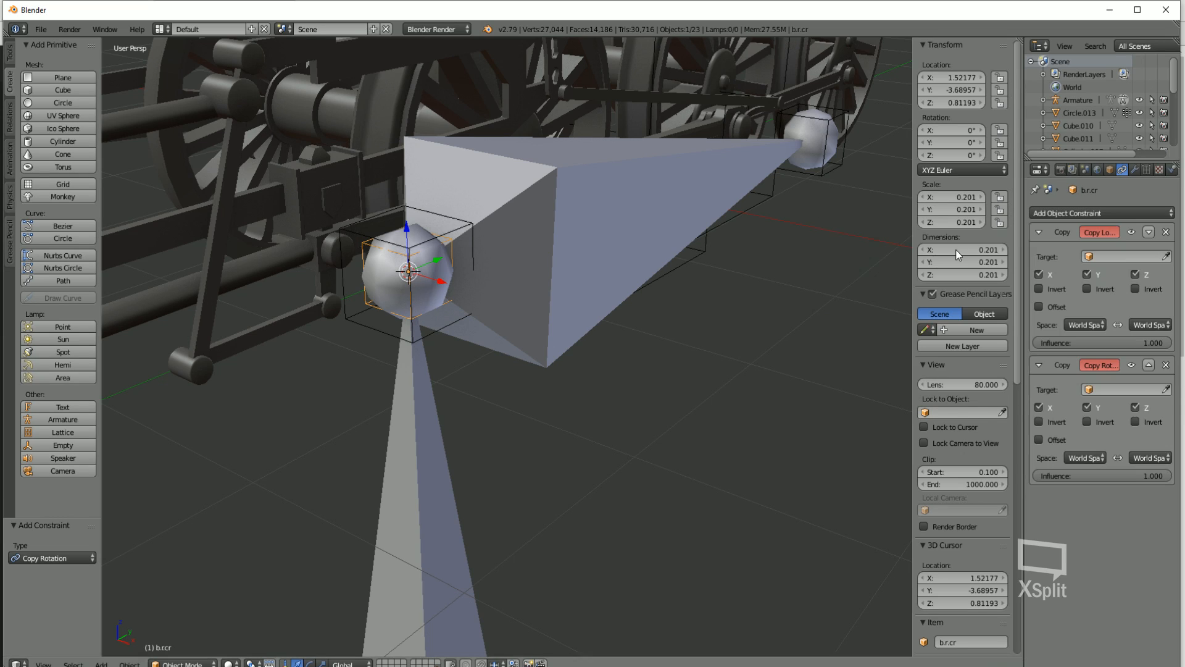
# Target both the Copy Location and Copy Rotation constraints of b.r.cr at the Armature's Bone.001
pyautogui.click(1098, 256)
pyautogui.click(1105, 286)
pyautogui.click(1118, 273)
pyautogui.click(1062, 306)
pyautogui.click(1121, 426)
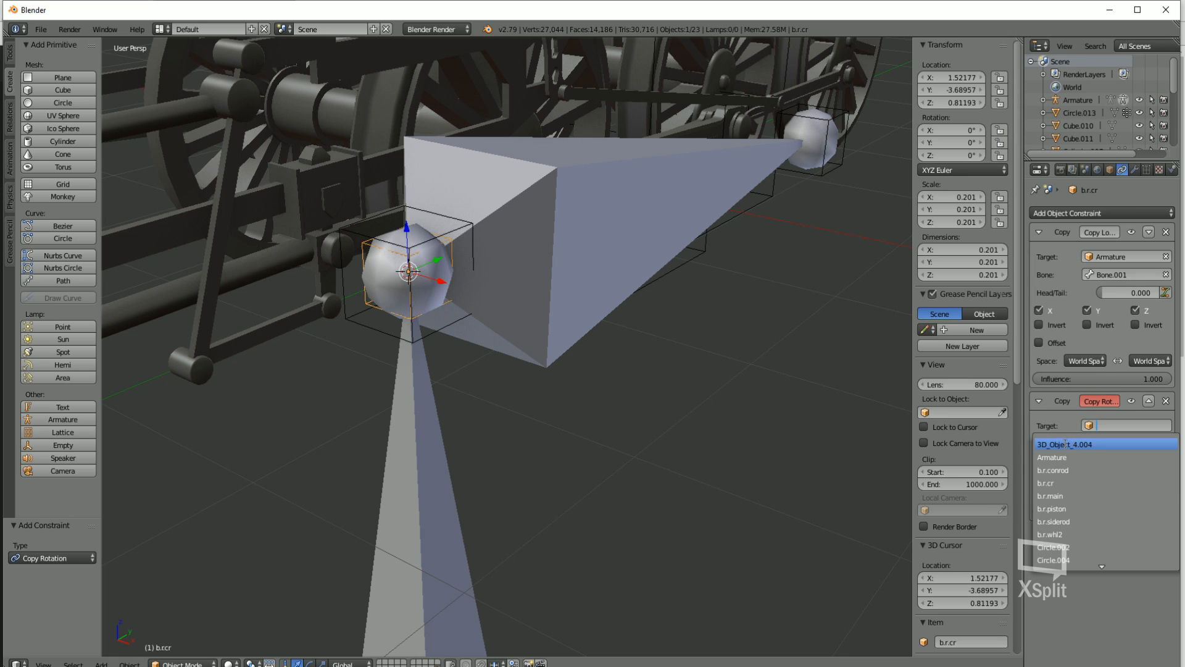
pyautogui.click(1066, 457)
pyautogui.click(1093, 443)
pyautogui.click(1078, 470)
# Move the b.r.conrod lattice to check that the constrained lattices follow the bones, and cancel the move
pyautogui.press('a')
pyautogui.scroll(-4, 408, 300)
pyautogui.scroll(5, 511, 355)
pyautogui.keyDown('shift'); pyautogui.moveTo(455, 302); pyautogui.dragTo(555, 290, button='middle'); pyautogui.keyUp('shift')
pyautogui.scroll(2, 554, 291)
pyautogui.rightClick(573, 231)
pyautogui.scroll(-5, 572, 231)
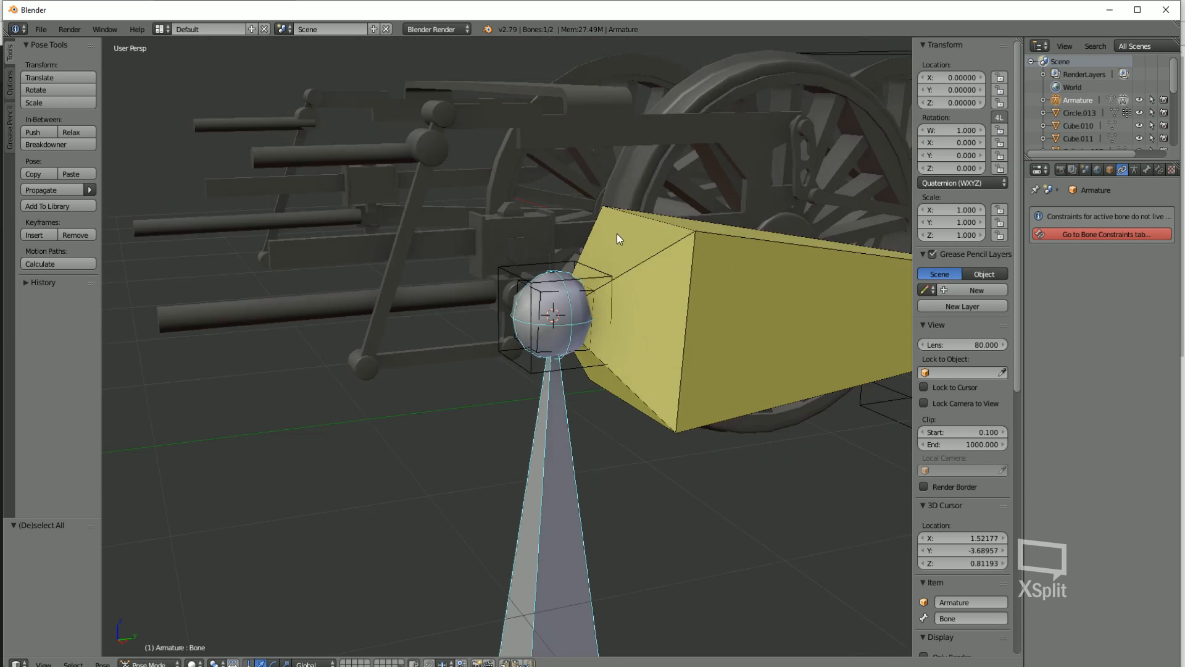
pyautogui.keyDown('shift'); pyautogui.moveTo(898, 316); pyautogui.dragTo(724, 299, button='middle'); pyautogui.keyUp('shift')
pyautogui.rightClick(858, 318)
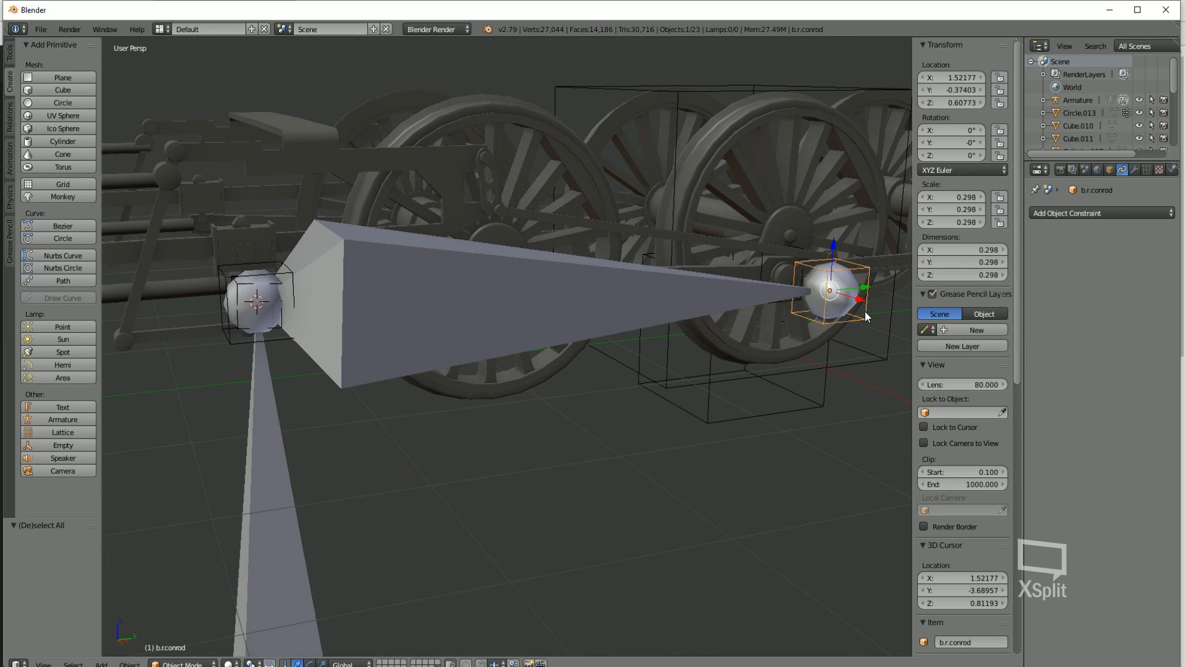
pyautogui.press('g')
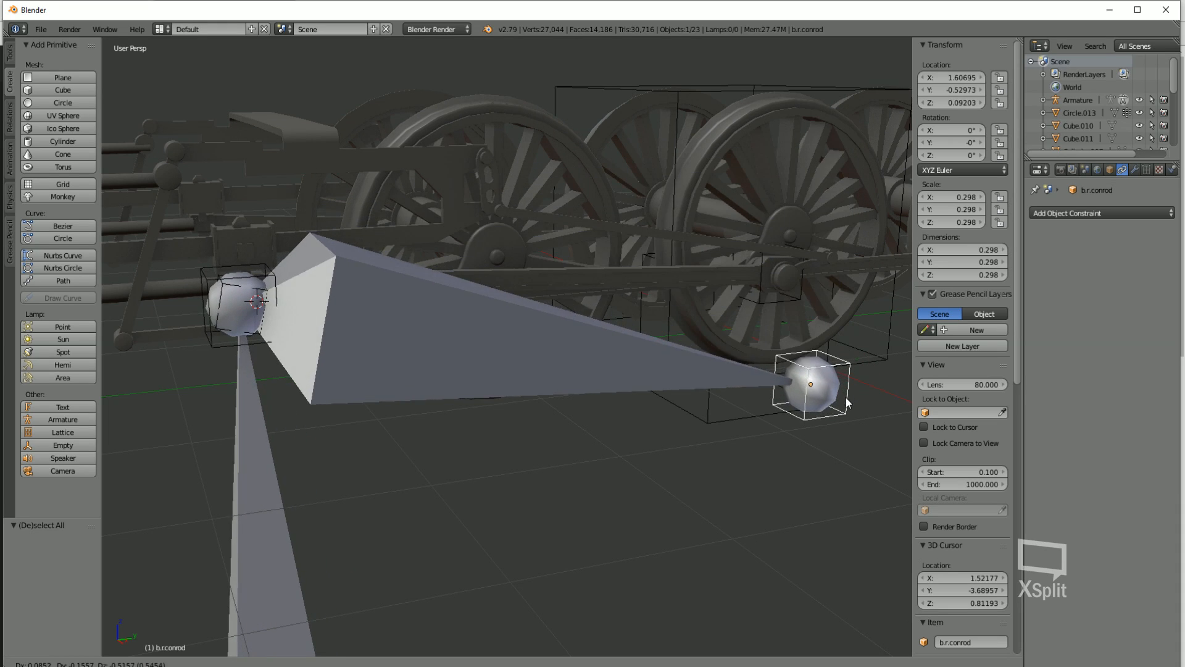
pyautogui.click(833, 284)
pyautogui.moveTo(834, 284); pyautogui.dragTo(508, 377, button='middle')
pyautogui.press('a')
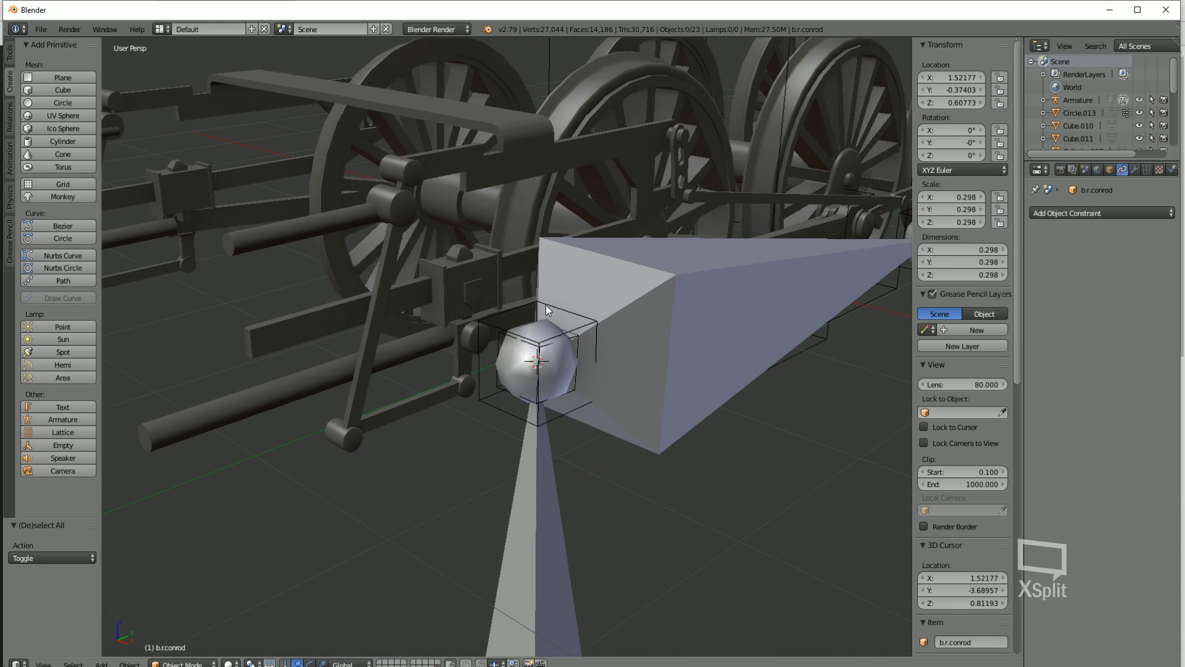
# Parent the connecting rod mesh Plane.002 to the b.r.cr lattice using Object (Keep Transform)
pyautogui.rightClick(516, 313)
pyautogui.moveTo(515, 302); pyautogui.dragTo(665, 334, button='middle')
pyautogui.press('a')
pyautogui.rightClick(734, 284)
pyautogui.rightClick(670, 270)
pyautogui.moveTo(670, 272); pyautogui.dragTo(444, 320, button='middle')
pyautogui.scroll(4, 438, 368)
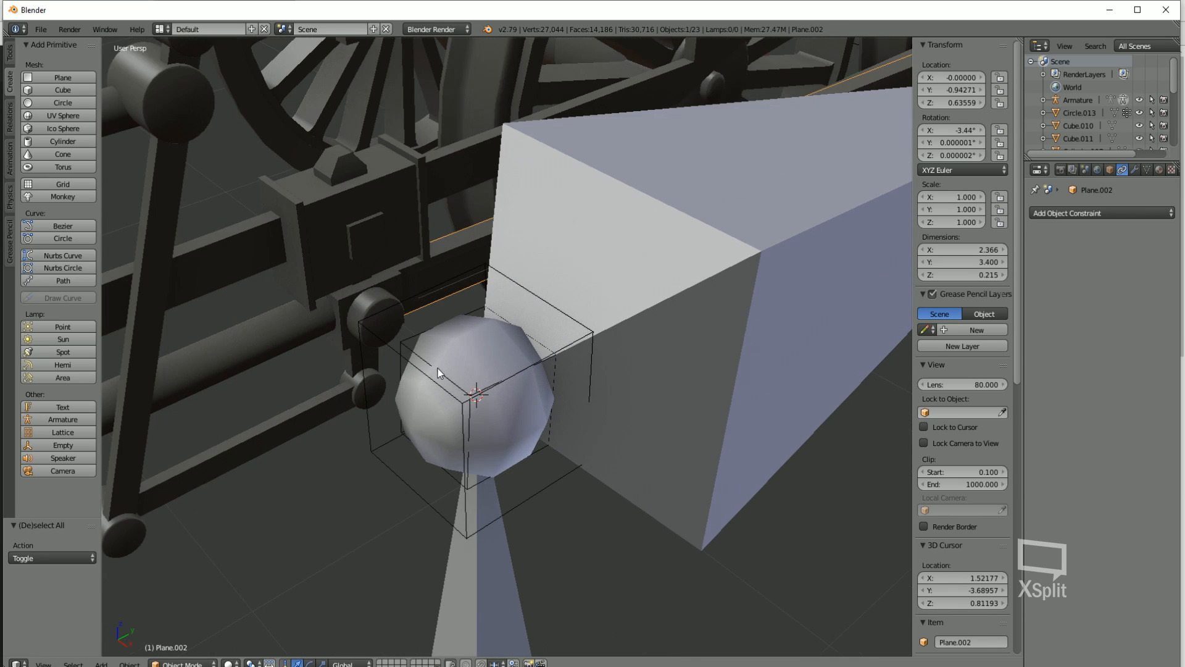
pyautogui.keyDown('shift'); pyautogui.rightClick(405, 341); pyautogui.keyUp('shift')
pyautogui.hotkey('ctrl', 'p')
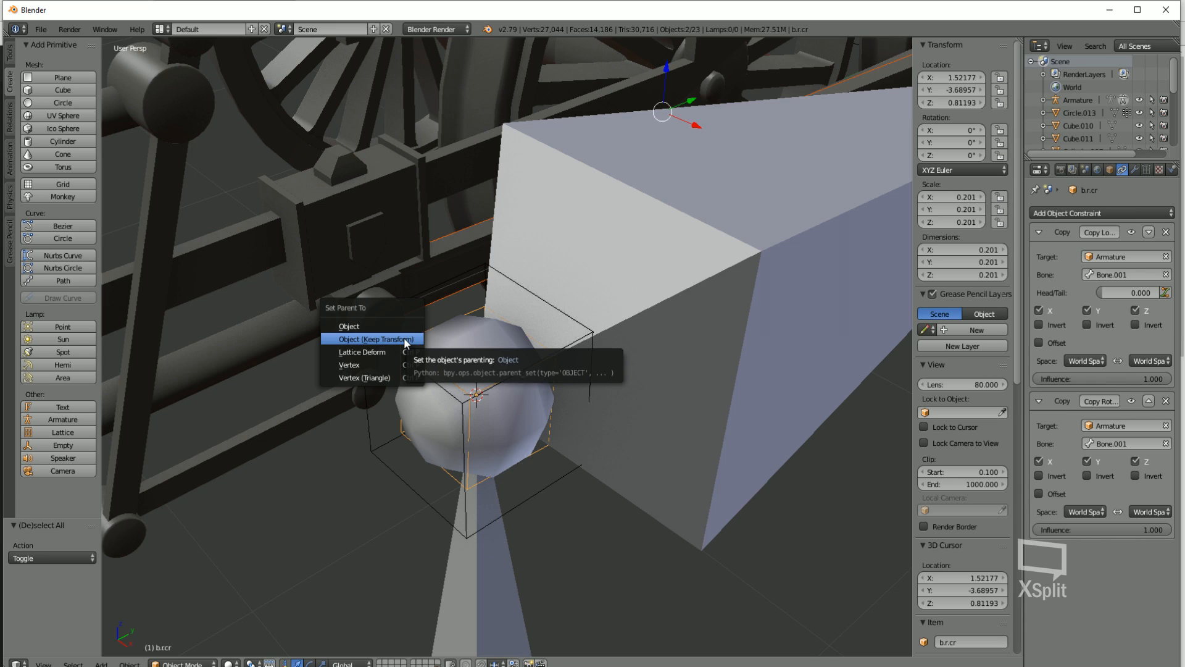
pyautogui.click(405, 341)
# Parent the crosshead and piston rod mesh Cube.010 to the b.r.piston lattice using Object (Keep Transform)
pyautogui.press('a')
pyautogui.moveTo(410, 344); pyautogui.dragTo(439, 291, button='middle')
pyautogui.rightClick(488, 272)
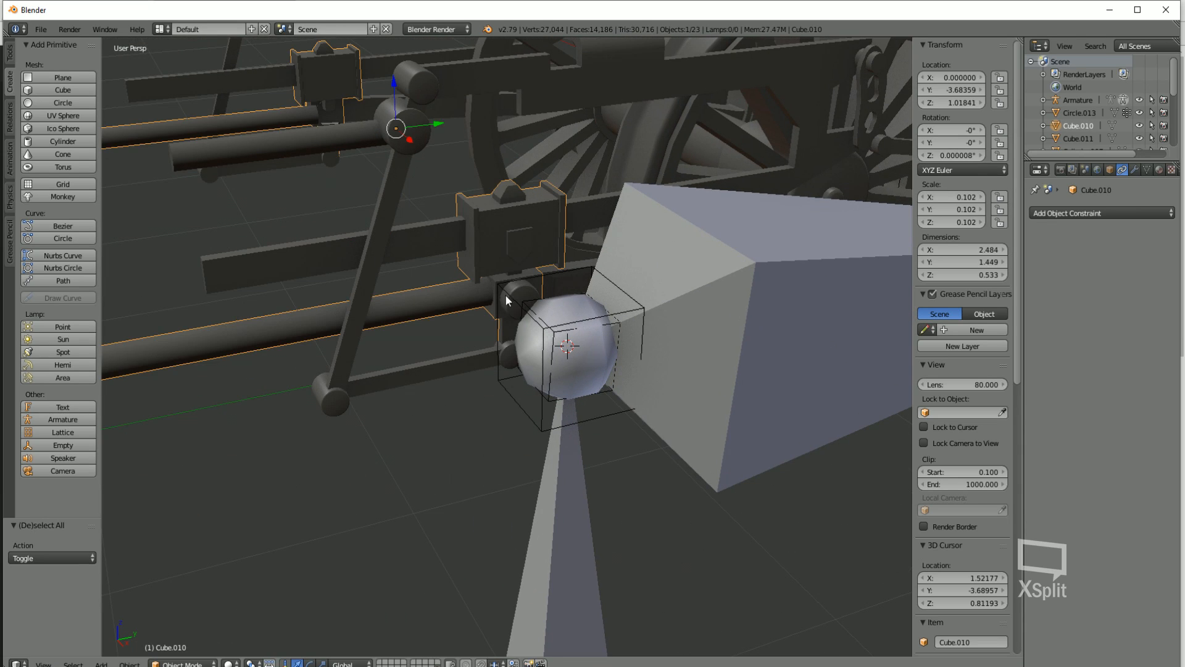
pyautogui.keyDown('shift'); pyautogui.rightClick(522, 402); pyautogui.keyUp('shift')
pyautogui.hotkey('ctrl', 'p')
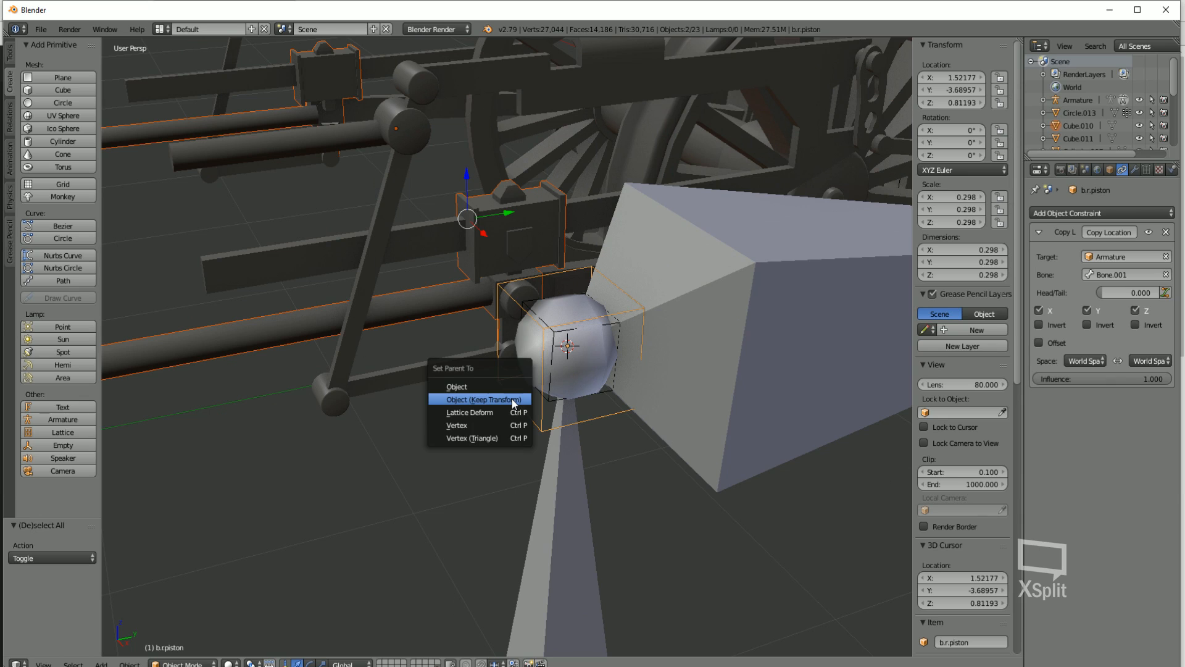
pyautogui.click(512, 398)
# Move the b.r.conrod lattice to check that the connecting rod and piston meshes follow, and cancel the move
pyautogui.press('a')
pyautogui.scroll(-5, 628, 333)
pyautogui.moveTo(629, 332); pyautogui.dragTo(554, 376, button='middle')
pyautogui.rightClick(587, 369)
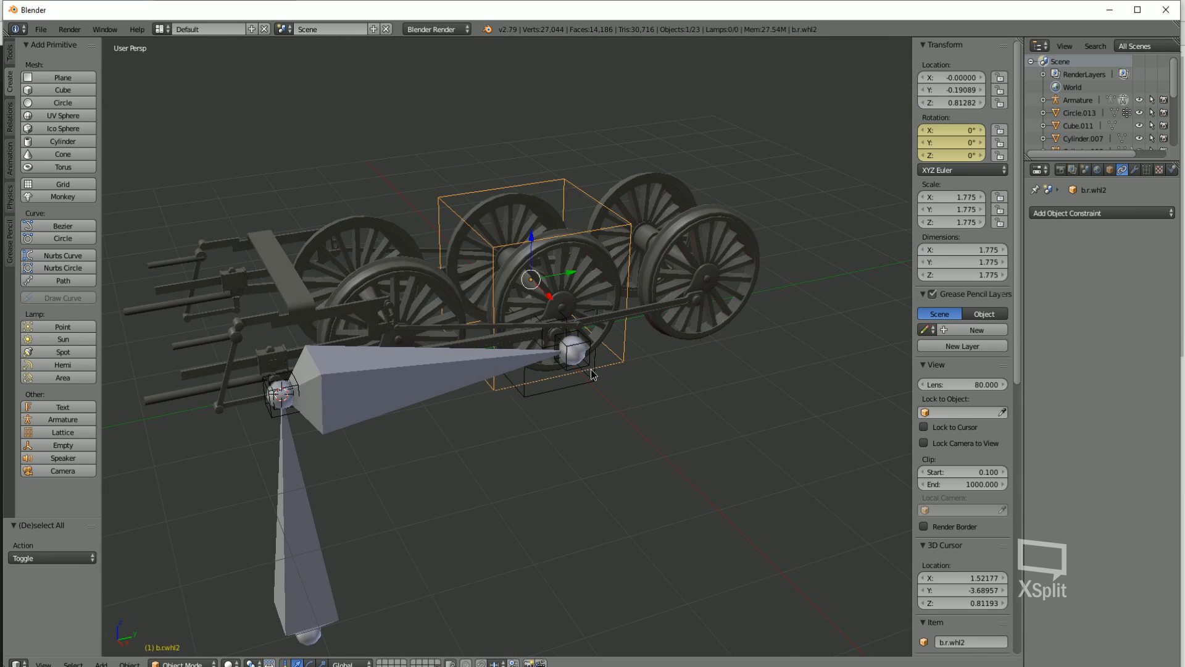
pyautogui.rightClick(587, 368)
pyautogui.rightClick(588, 368)
pyautogui.press('g')
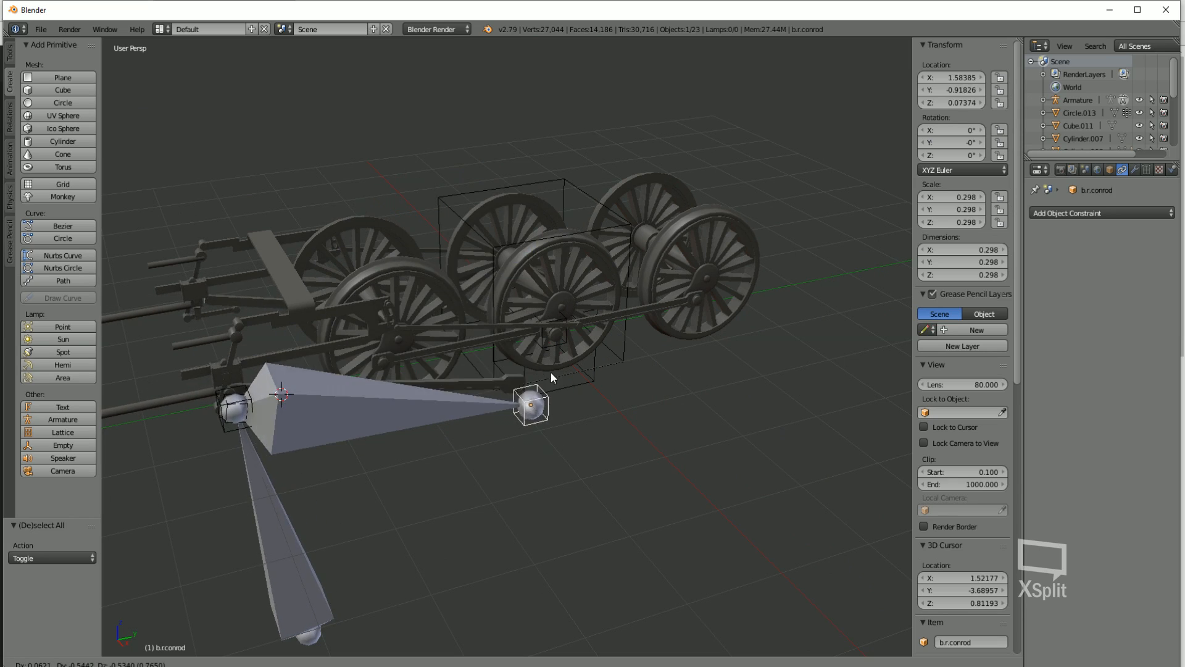
pyautogui.rightClick(518, 409)
pyautogui.press('a')
# Return the armature to Object Mode and hide it
pyautogui.keyDown('shift'); pyautogui.moveTo(373, 388); pyautogui.dragTo(490, 351, button='middle'); pyautogui.keyUp('shift')
pyautogui.rightClick(491, 352)
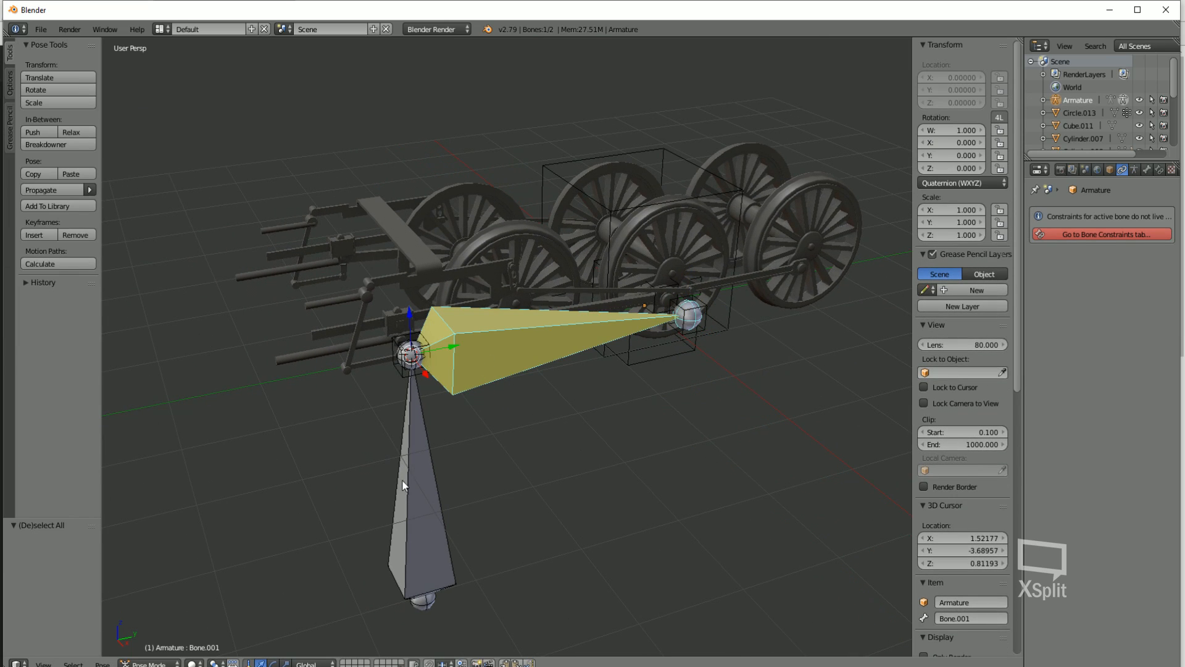
pyautogui.click(154, 650)
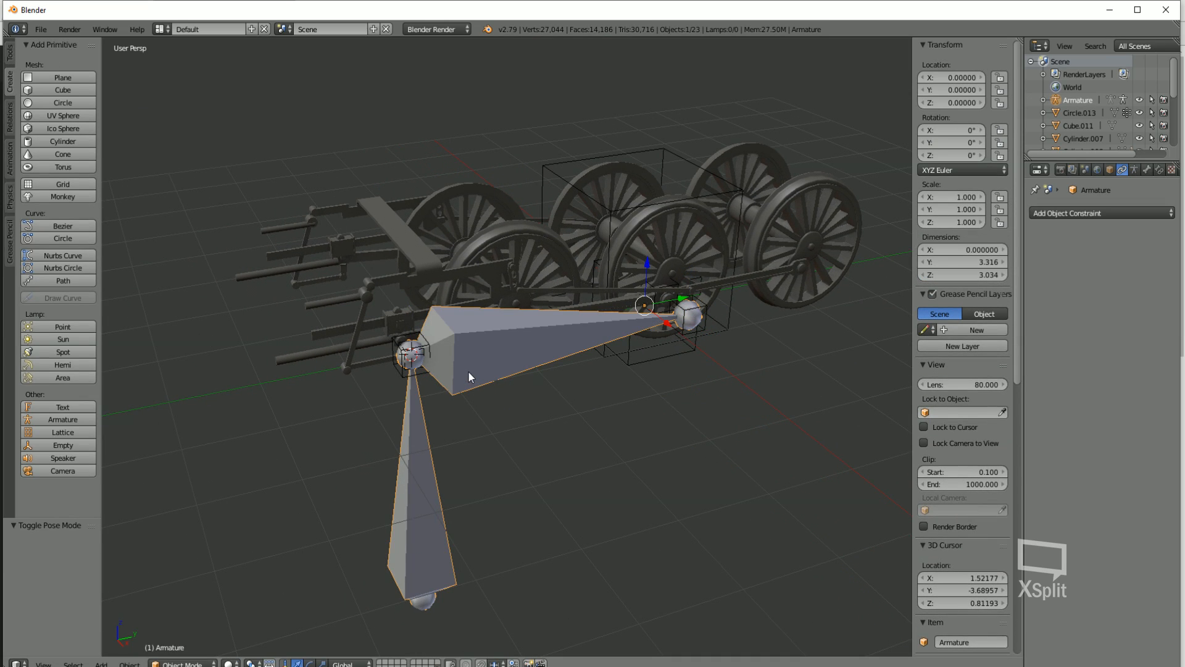
pyautogui.press('h')
# Test the rod motion with the armature hidden by moving the b.r.conrod lattice, and cancel the move
pyautogui.moveTo(469, 370); pyautogui.dragTo(671, 344, button='middle')
pyautogui.scroll(3, 505, 406)
pyautogui.scroll(-1, 579, 381)
pyautogui.moveTo(671, 344); pyautogui.dragTo(582, 372, button='right')
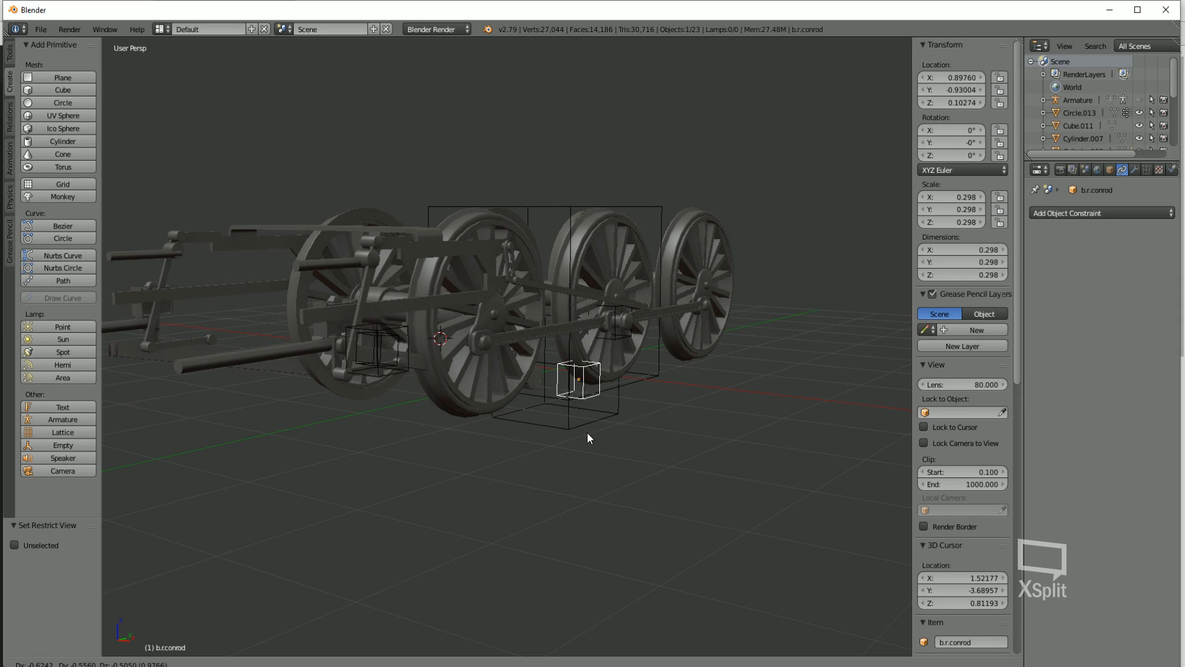
pyautogui.press('Escape')
# Play the animation to examine the crosshead, piston and connecting rod motion up close, and stop playback
pyautogui.hotkey('alt', 'a')
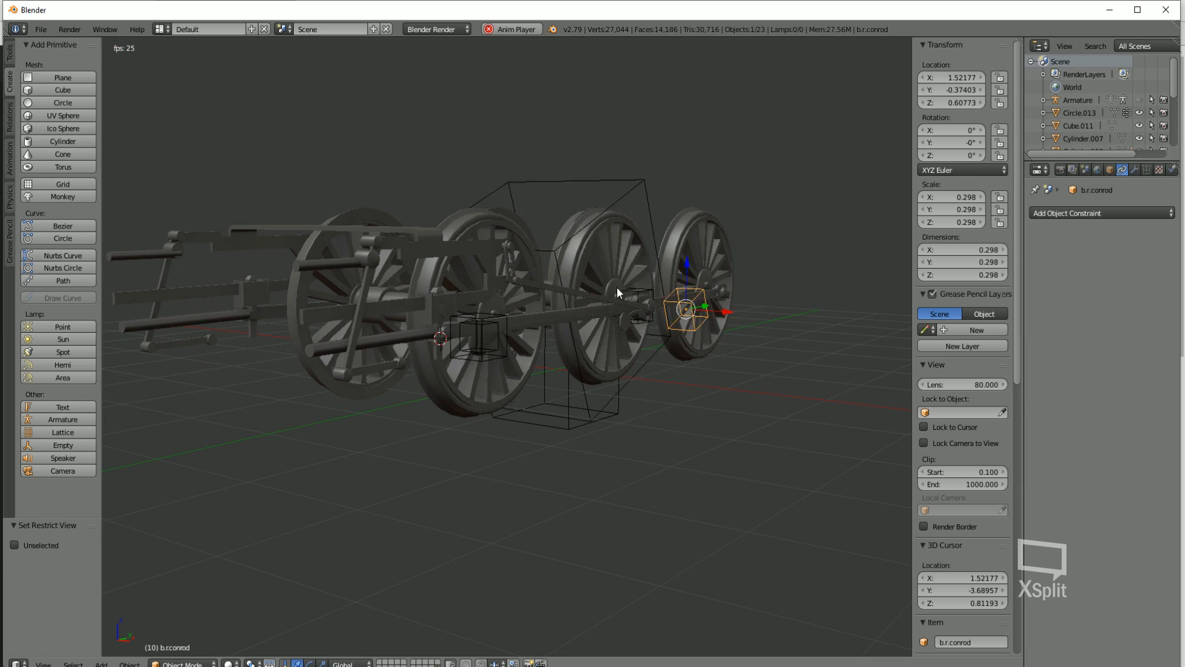
pyautogui.press('a')
pyautogui.moveTo(578, 353); pyautogui.dragTo(500, 306, button='middle')
pyautogui.scroll(1, 486, 342)
pyautogui.scroll(2, 426, 319)
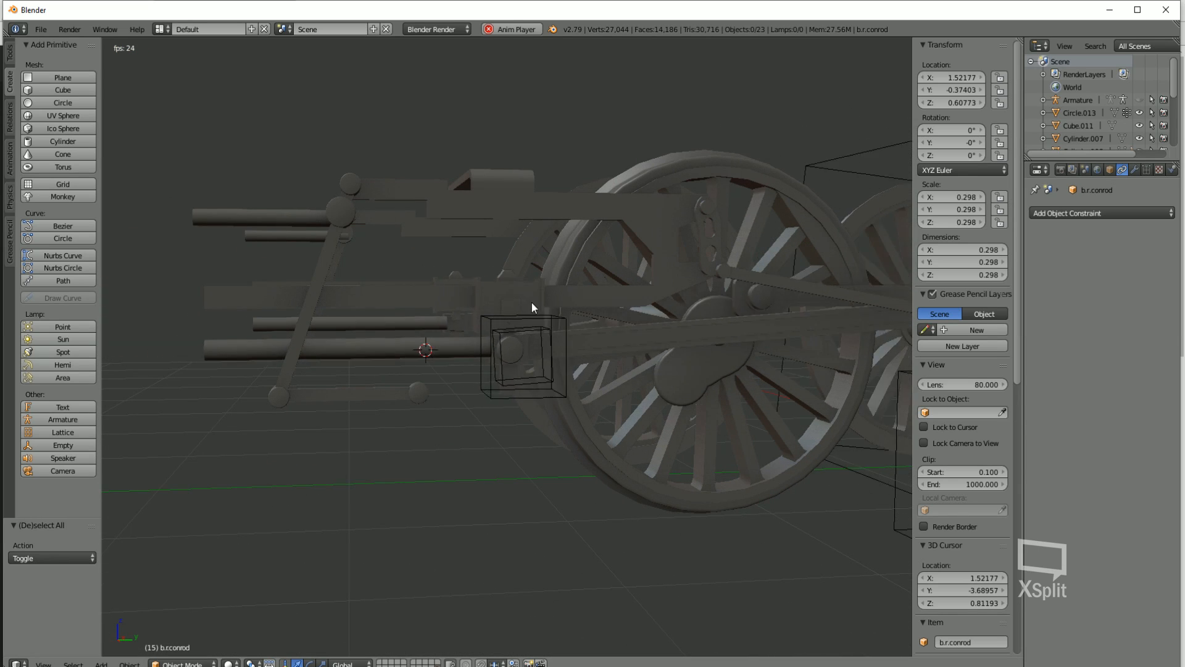
pyautogui.press('Escape')
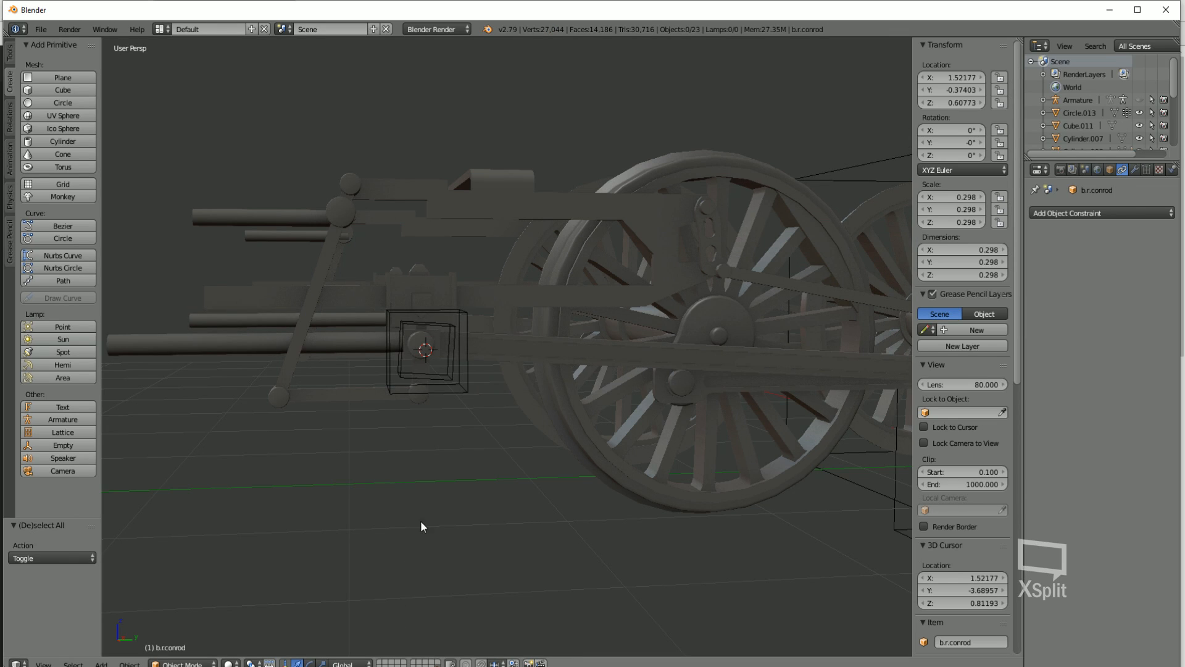
# Unhide the armature and move its lower root joint far down along Z, making the armature about 281 units tall
pyautogui.scroll(-5, 483, 497)
pyautogui.moveTo(484, 497); pyautogui.dragTo(532, 246, button='middle')
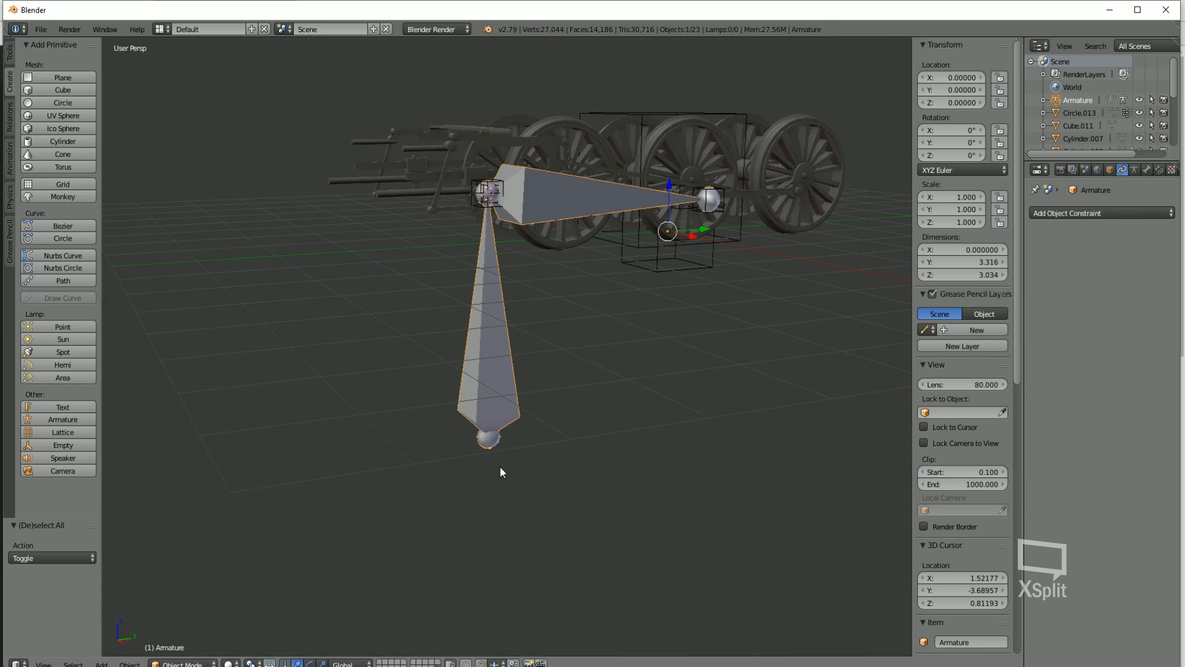
pyautogui.press('Tab')
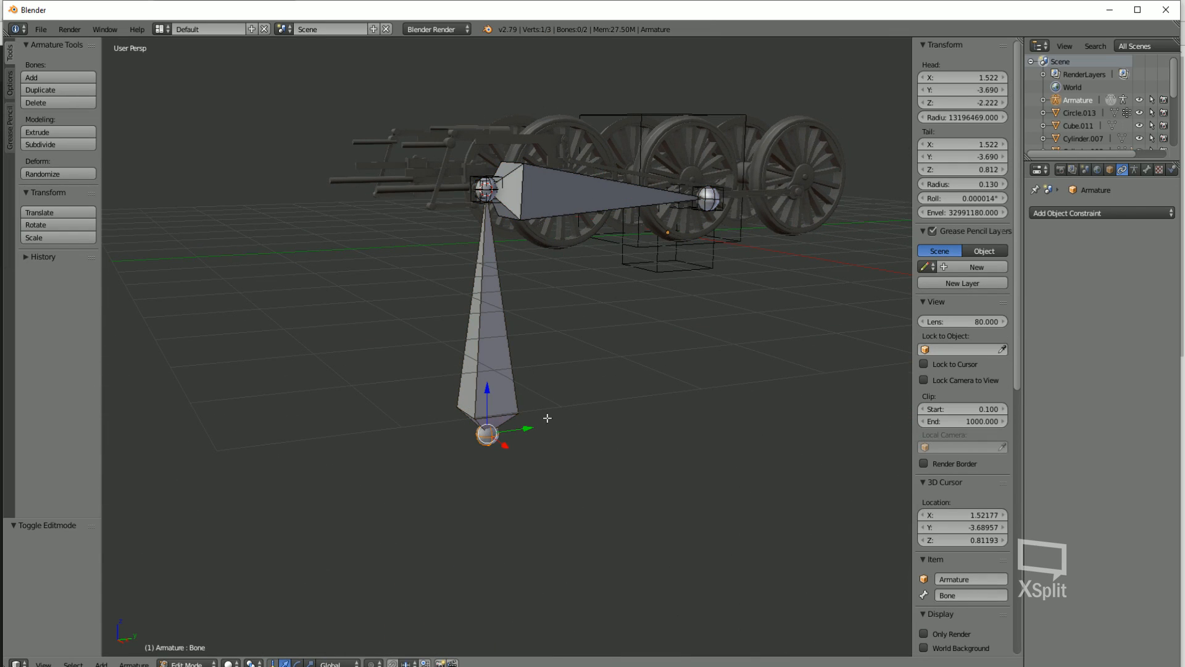
pyautogui.scroll(-5, 500, 437)
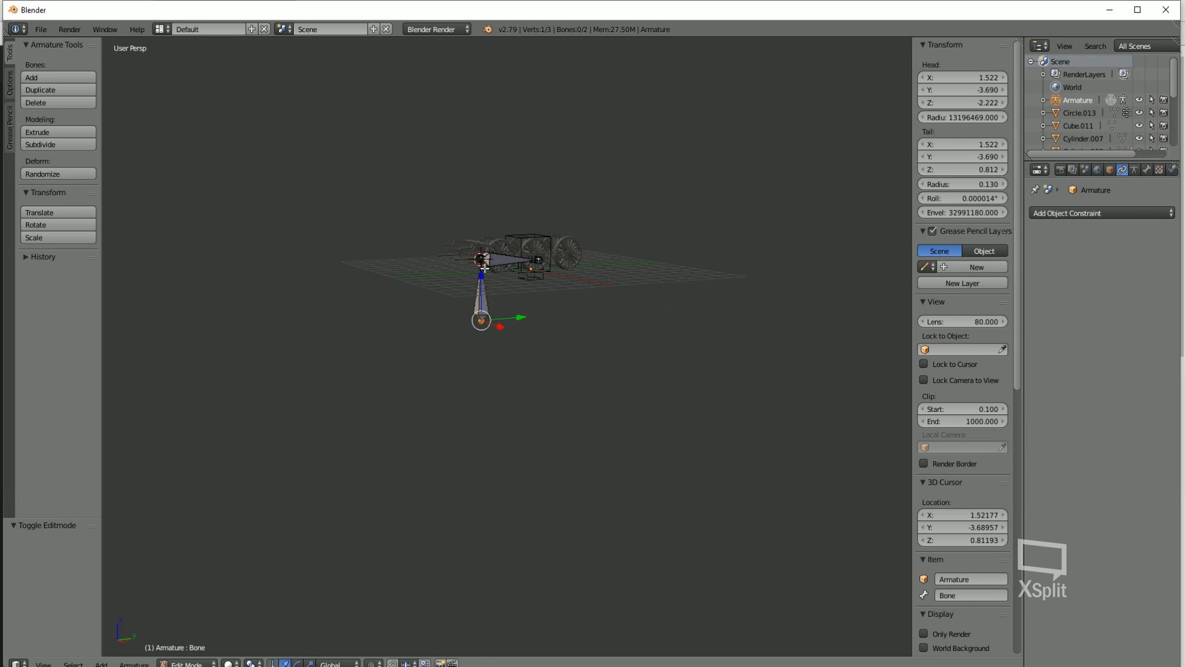
pyautogui.press('g')
pyautogui.press('z')
pyautogui.click(493, 366)
pyautogui.press('Tab')
# Hide the armature and play the animation to check the motion of the connecting rod and crosshead
pyautogui.scroll(15, 479, 269)
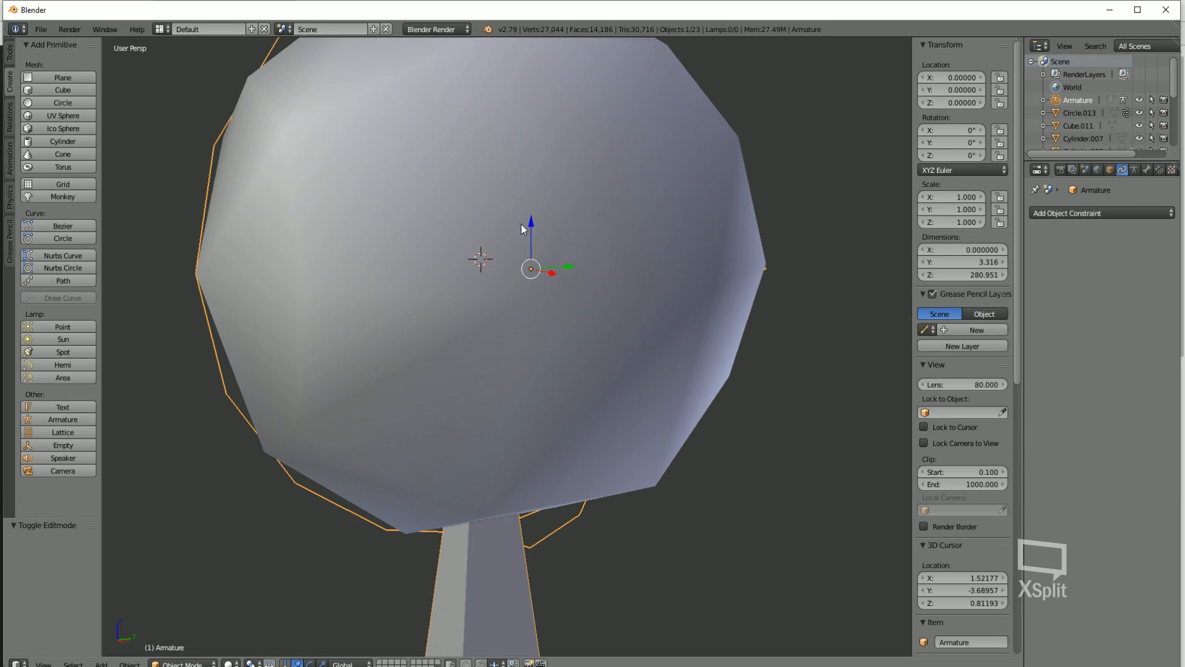
pyautogui.press('h')
pyautogui.scroll(10, 488, 331)
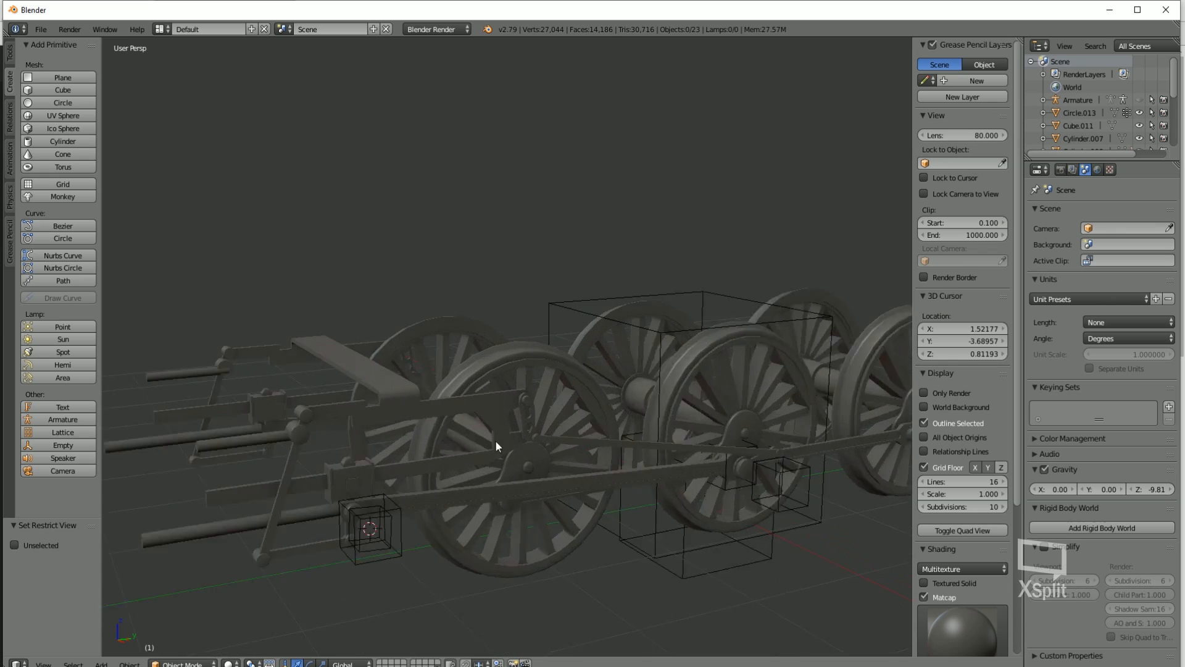
pyautogui.moveTo(655, 199); pyautogui.dragTo(614, 217, button='middle')
pyautogui.moveTo(519, 296); pyautogui.dragTo(391, 365, button='middle')
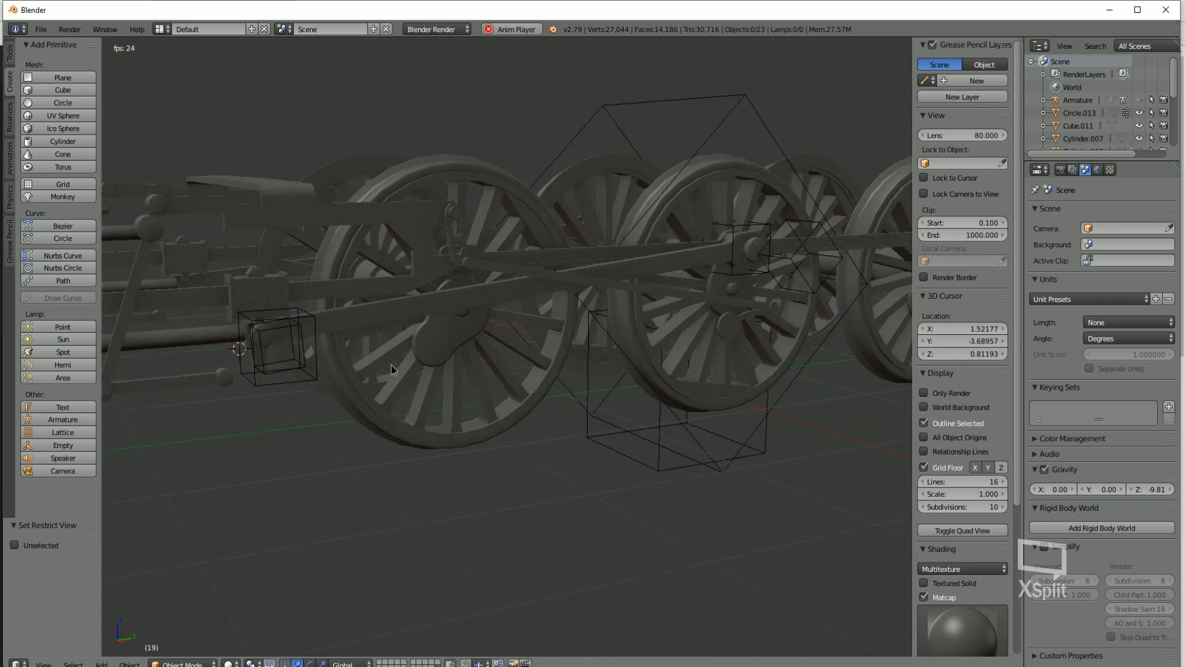
# Hide the b.r.conrod lattice at the crosshead, stop the playback and return to frame 1
pyautogui.scroll(-3, 469, 363)
pyautogui.moveTo(349, 326); pyautogui.dragTo(473, 250, button='middle')
pyautogui.press('b')
pyautogui.moveTo(465, 240); pyautogui.dragTo(571, 559)
pyautogui.rightClick(584, 311)
pyautogui.press('h')
pyautogui.moveTo(555, 281); pyautogui.dragTo(345, 315, button='middle')
pyautogui.keyDown('shift'); pyautogui.moveTo(359, 358); pyautogui.dragTo(528, 428, button='middle'); pyautogui.keyUp('shift')
pyautogui.hotkey('alt', 'a')
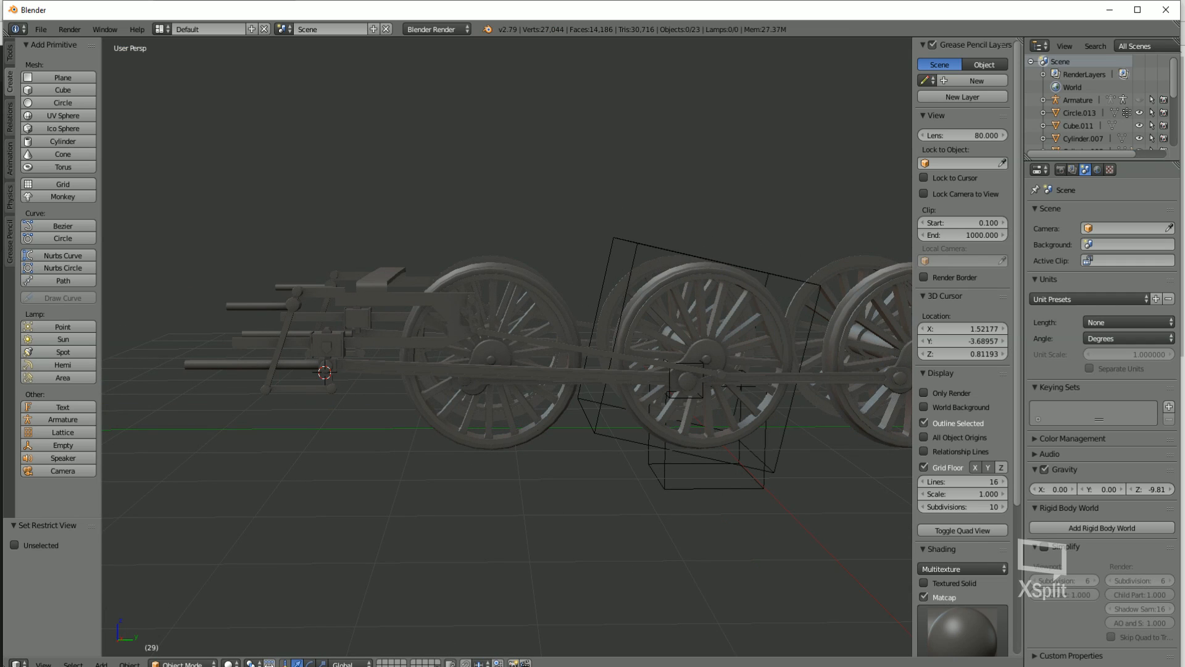
pyautogui.hotkey('shift', 'Left')
# Deselect everything and snap the 3D cursor to the scene's center
pyautogui.scroll(4, 557, 528)
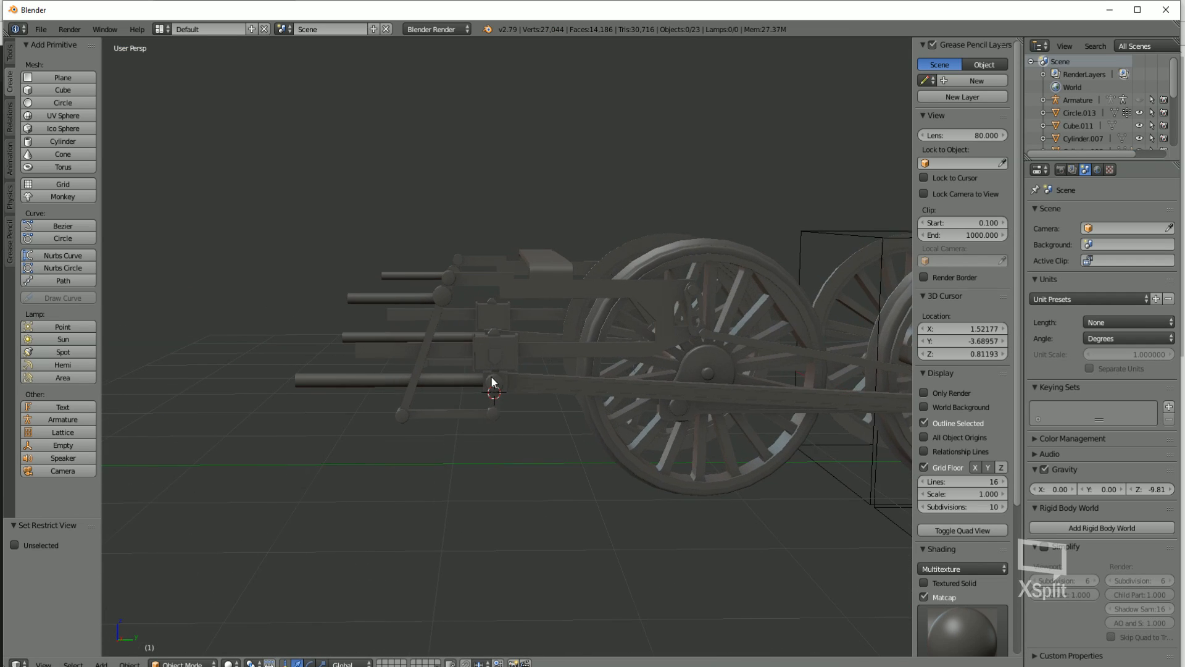
pyautogui.moveTo(320, 349); pyautogui.dragTo(418, 309, button='middle')
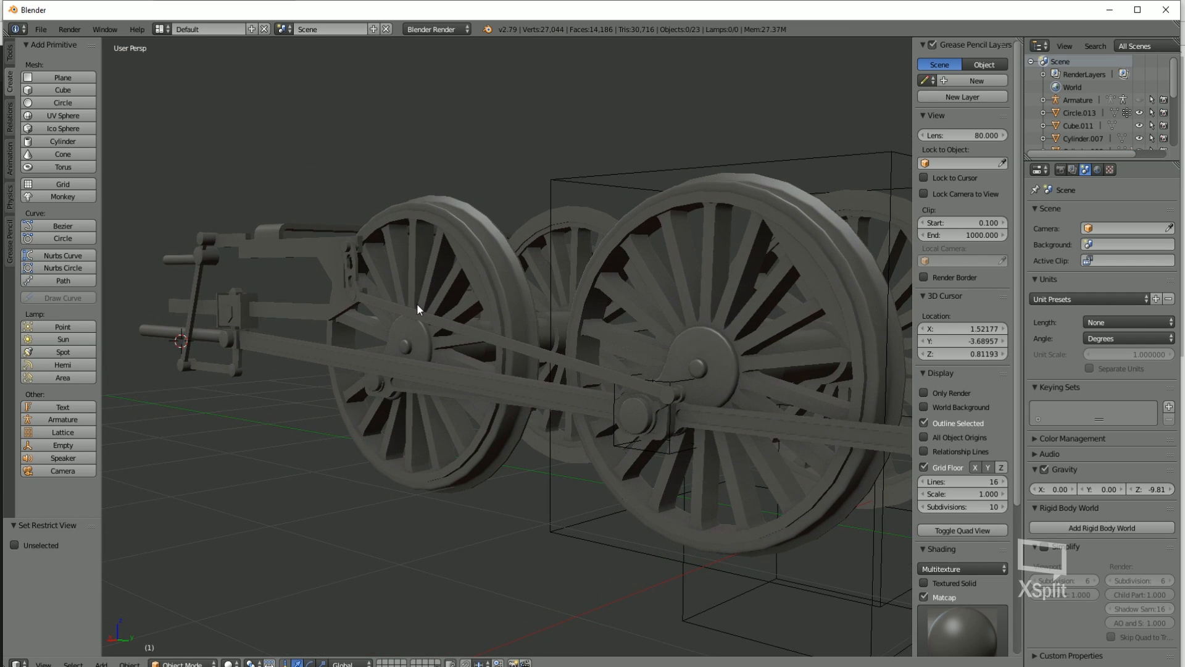
pyautogui.rightClick(373, 286)
pyautogui.press('Escape')
pyautogui.press('a')
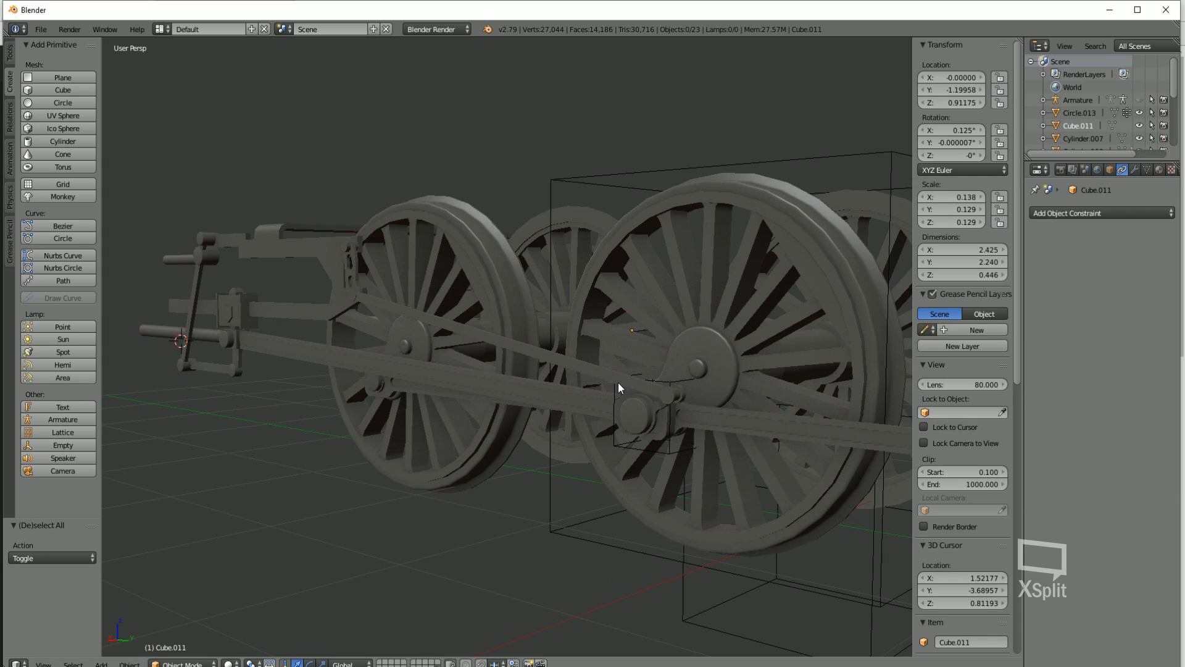
pyautogui.moveTo(617, 383); pyautogui.dragTo(639, 328, button='middle')
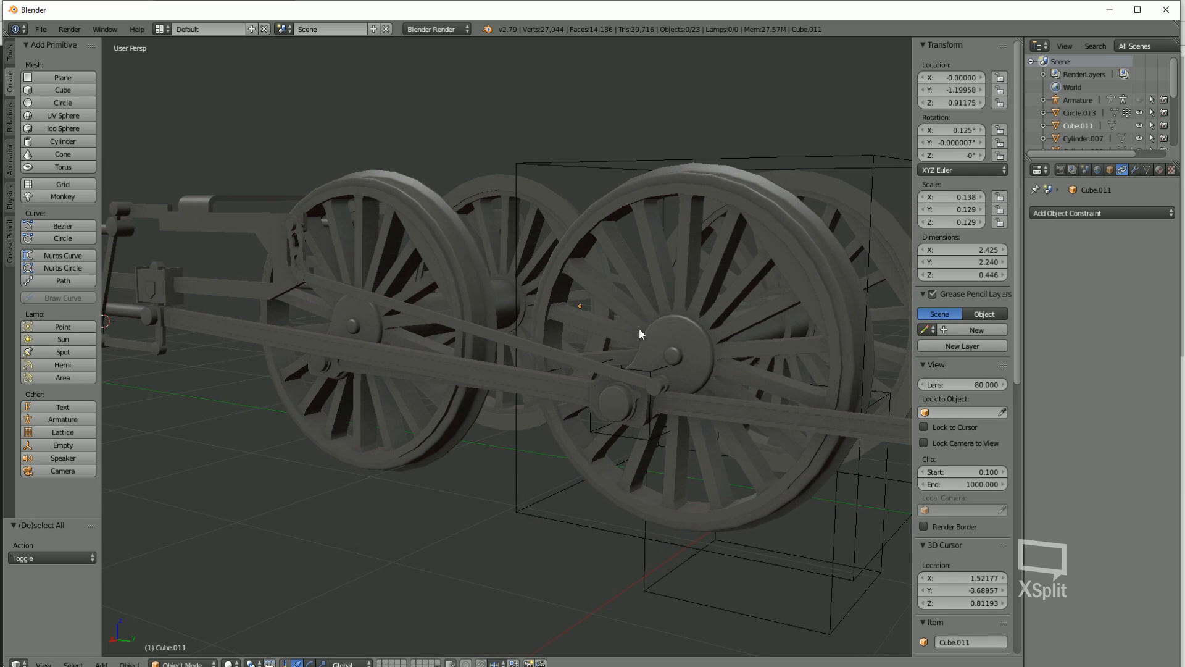
pyautogui.moveTo(571, 396); pyautogui.dragTo(552, 380, button='middle')
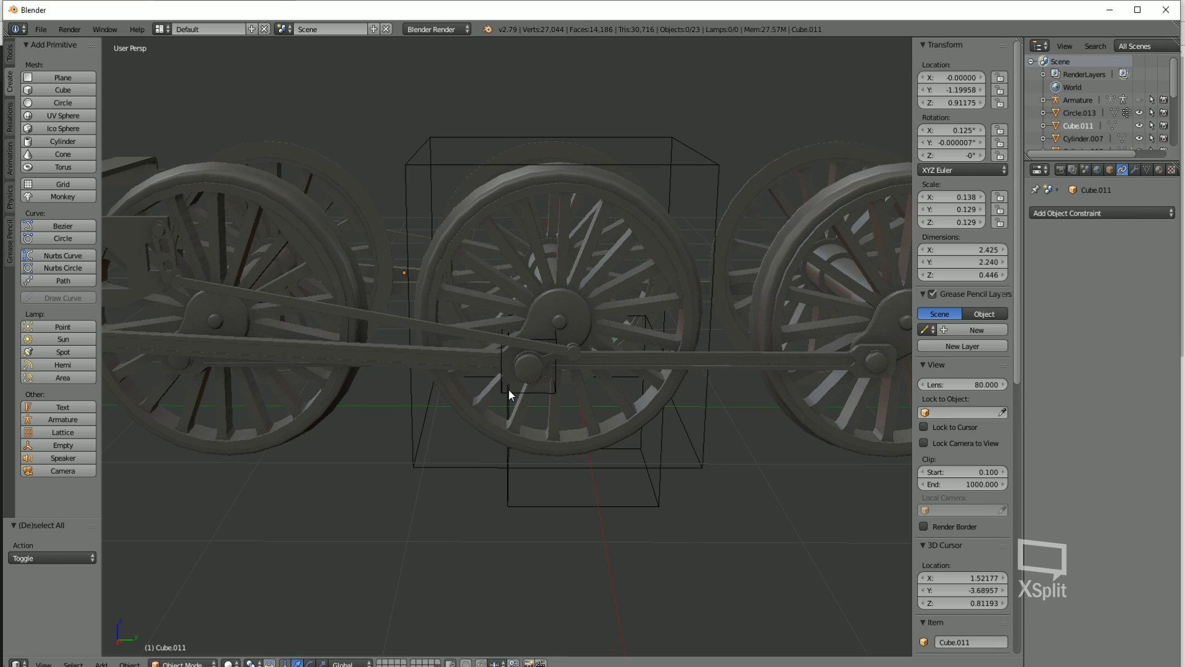
pyautogui.hotkey('shift', 'a')
pyautogui.press('Escape')
pyautogui.hotkey('shift', 's')
pyautogui.click(443, 432)
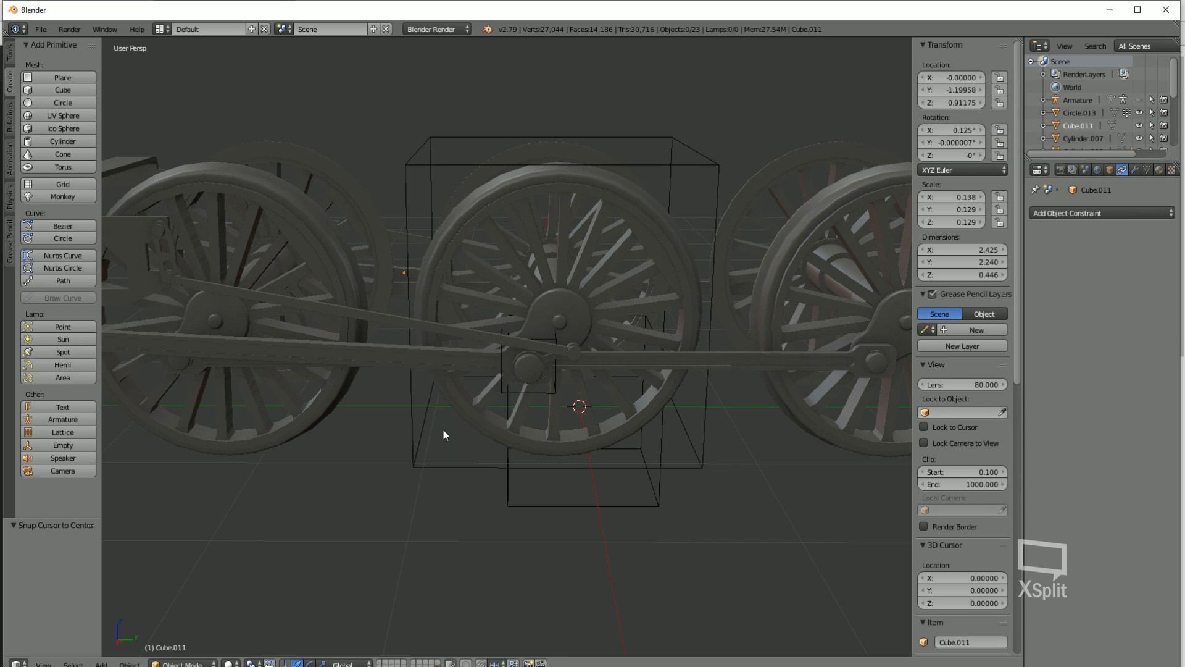
# Add a lattice at the 3D cursor and scale it down to about 0.266
pyautogui.click(46, 433)
pyautogui.moveTo(481, 420); pyautogui.dragTo(629, 441, button='middle')
pyautogui.press('s')
pyautogui.click(366, 464)
pyautogui.moveTo(321, 464); pyautogui.dragTo(374, 461, button='middle')
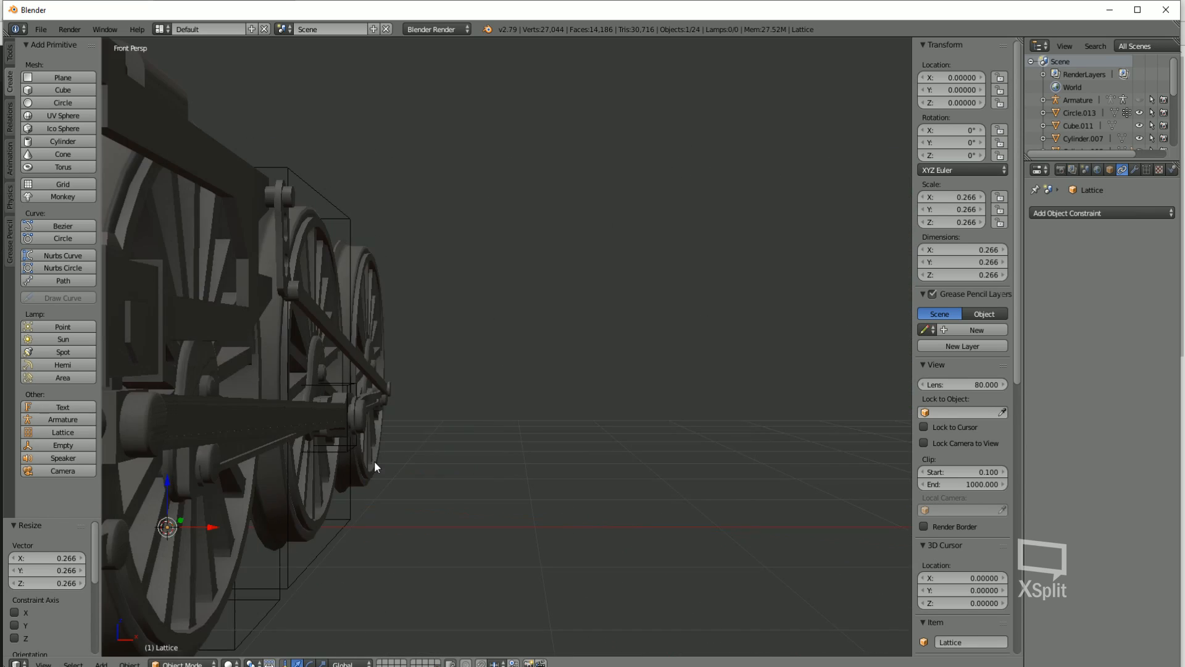
# Center the lattice on the return crank's pin at about X 1.415, Y -0.124, Z 0.730, using the front and right views
pyautogui.press('KP_1')
pyautogui.press('g')
pyautogui.click(551, 406)
pyautogui.press('KP_3')
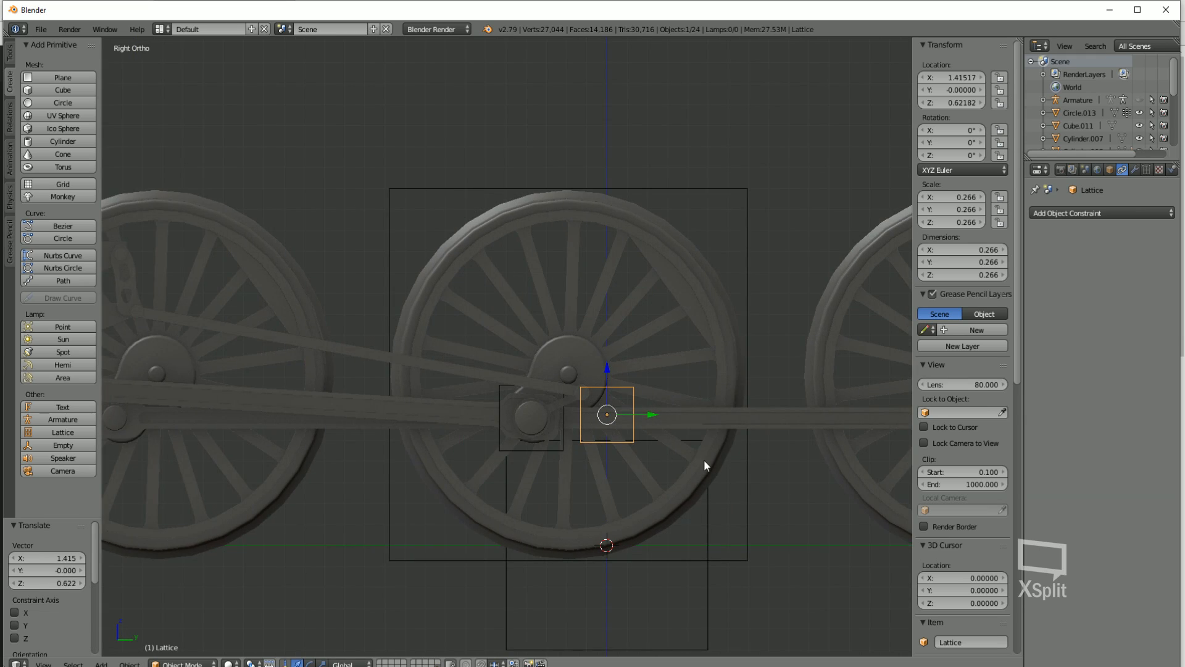
pyautogui.press('g')
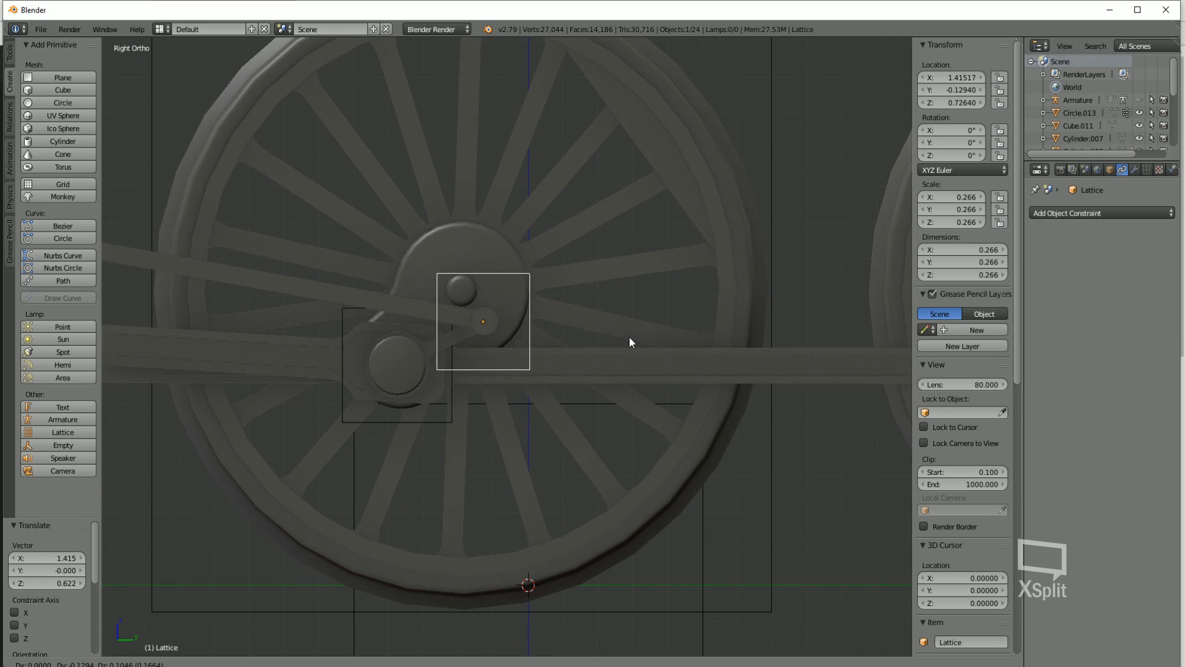
pyautogui.click(630, 336)
# Duplicate the lattice to the eccentric rod's joint with the expansion link, at about Y -2.327, Z 1.114
pyautogui.hotkey('shift', 'd')
pyautogui.scroll(-6, 611, 343)
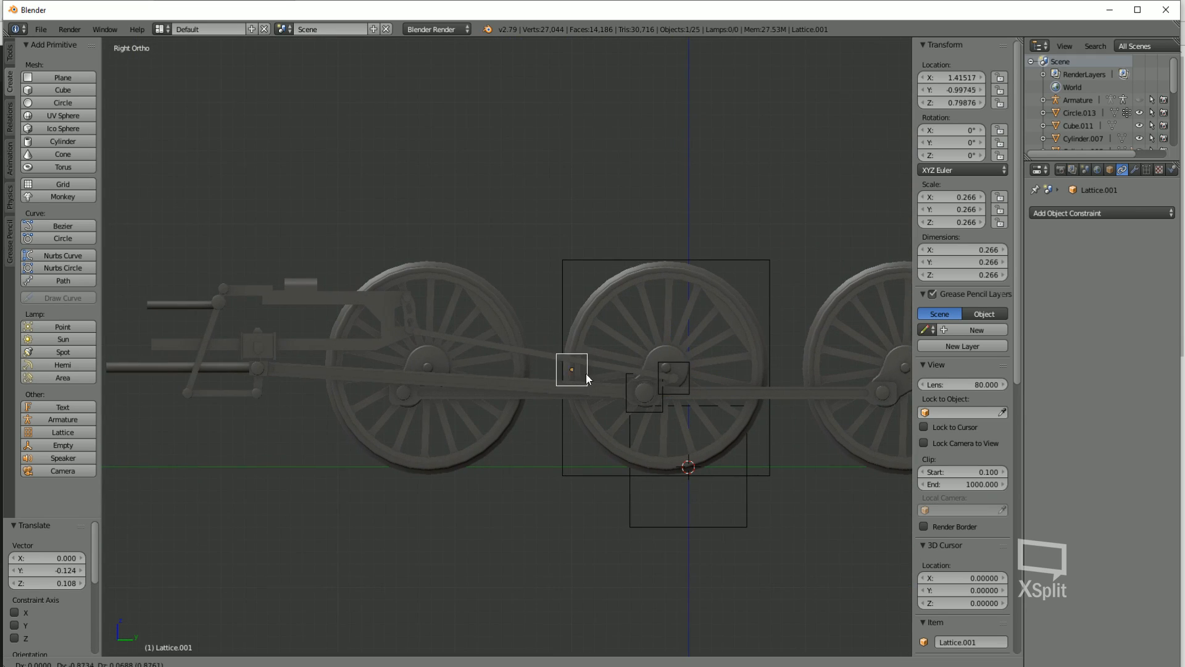
pyautogui.click(458, 340)
pyautogui.scroll(6, 522, 366)
pyautogui.press('g')
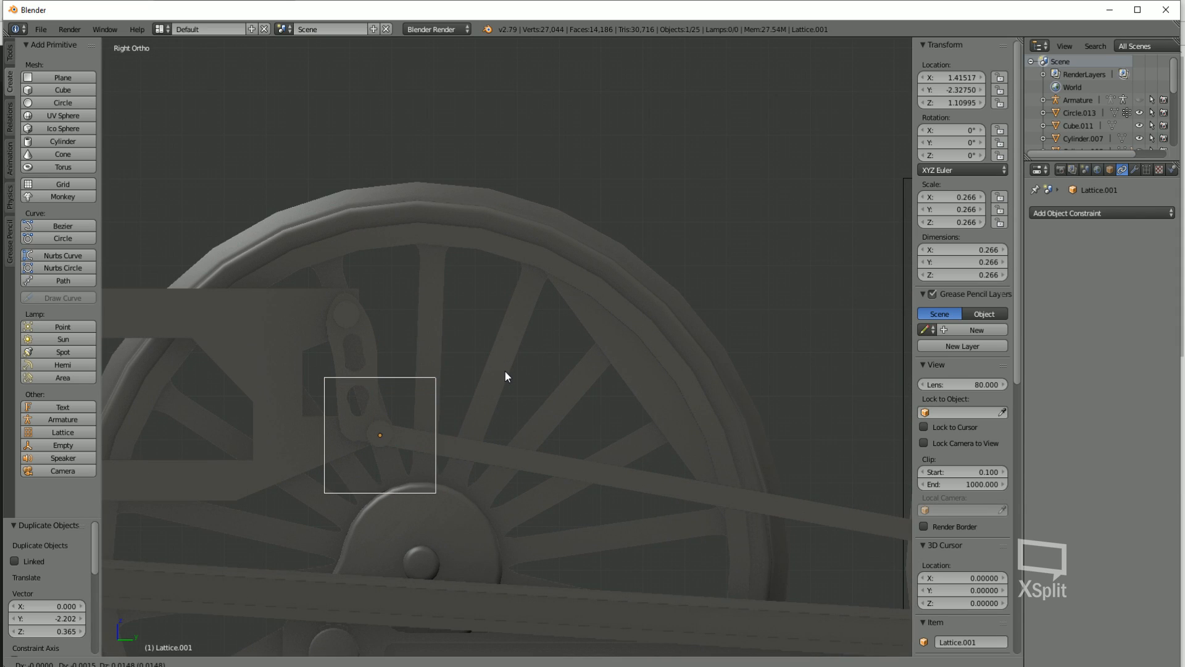
pyautogui.click(505, 369)
# Duplicate that lattice onto the expansion link's upper pivot, at about Y -2.409, Z 1.391, and deselect everything
pyautogui.hotkey('shift', 'd')
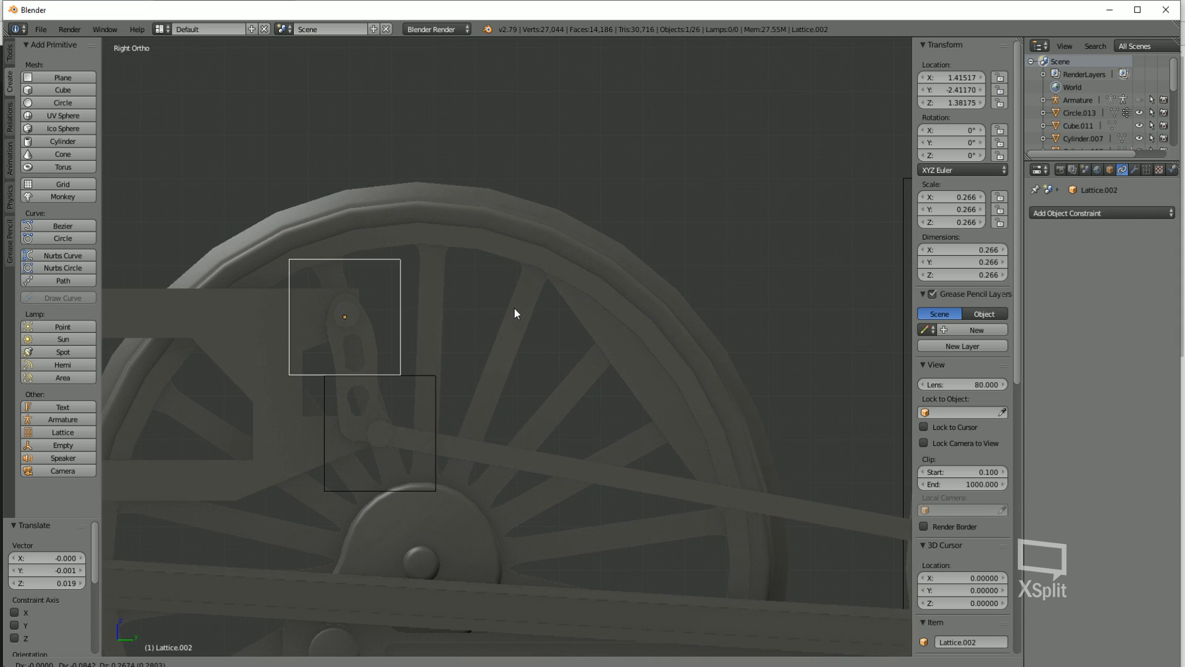
pyautogui.click(516, 306)
pyautogui.press('a')
# Identify the return crank mesh Cylinder.011 with a cancelled test move and parent it to b.r.whl2, keeping its transform
pyautogui.moveTo(514, 309); pyautogui.dragTo(572, 374, button='middle')
pyautogui.scroll(4, 510, 379)
pyautogui.rightClick(559, 324)
pyautogui.press('g')
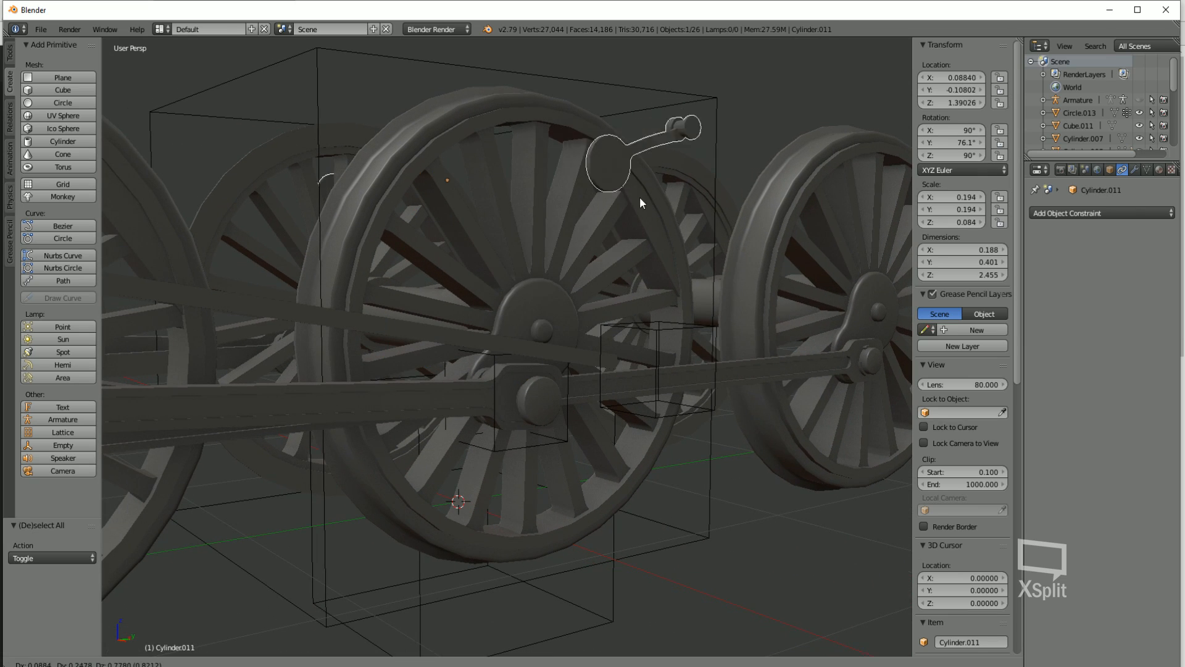
pyautogui.press('Escape')
pyautogui.scroll(-2, 525, 269)
pyautogui.keyDown('shift'); pyautogui.rightClick(418, 171); pyautogui.keyUp('shift')
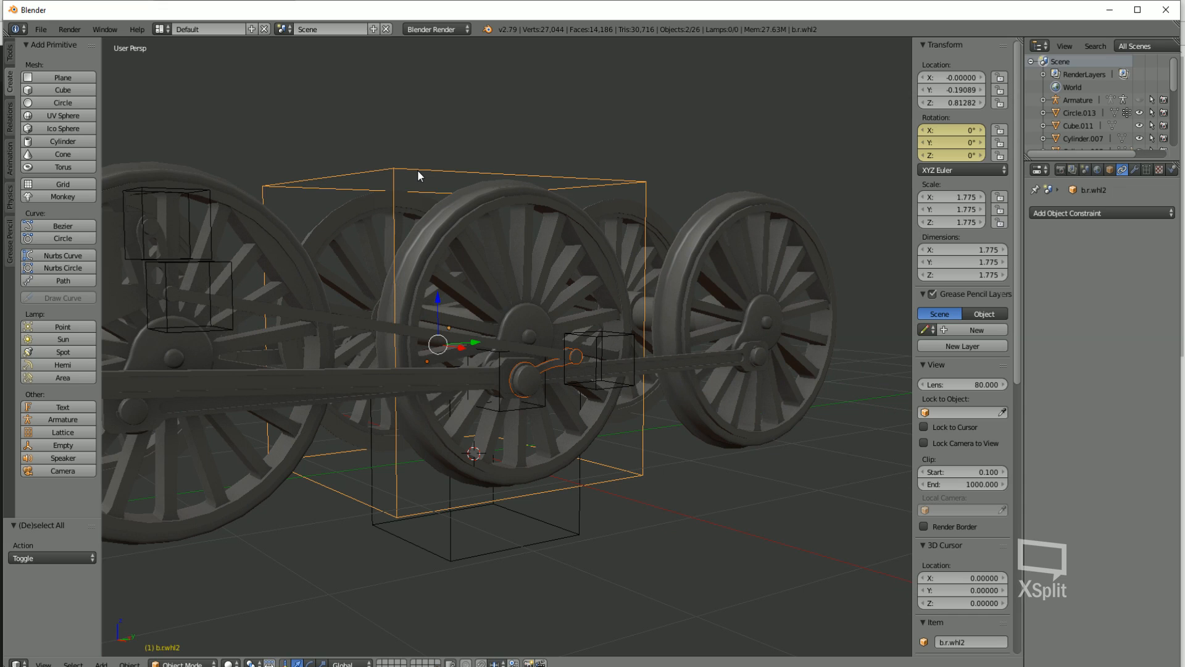
pyautogui.hotkey('ctrl', 'p')
pyautogui.click(418, 168)
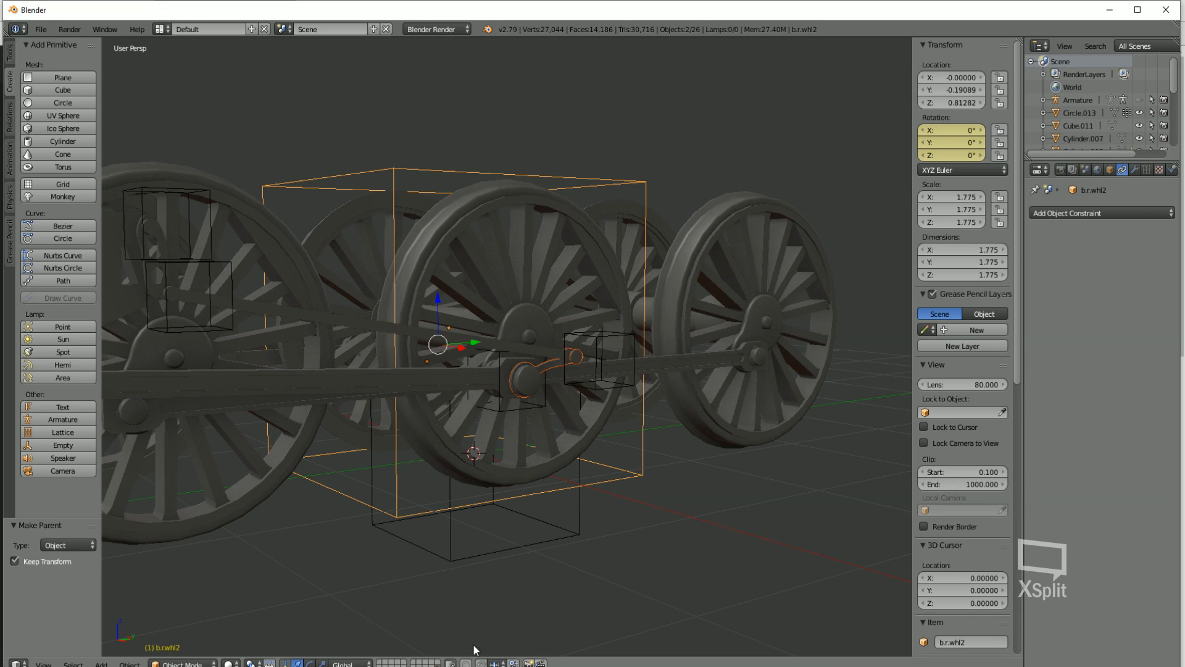
# Play the animation to check that the return crank turns with the middle wheel, and stop playback
pyautogui.hotkey('alt', 'a')
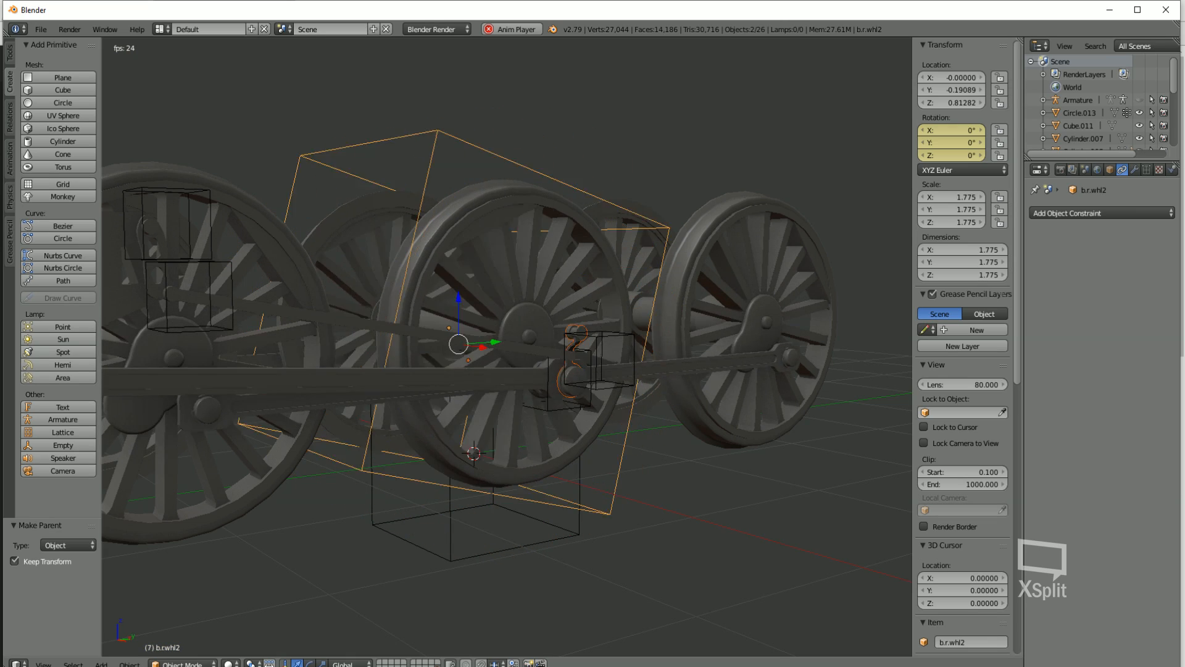
pyautogui.press('Escape')
pyautogui.press('a')
pyautogui.scroll(2, 500, 463)
pyautogui.scroll(-4, 500, 463)
# Add a single-bone armature, raise its tip to about Z 2.795 and extrude a second bone about 2.3 units sideways
pyautogui.hotkey('shift', 'a')
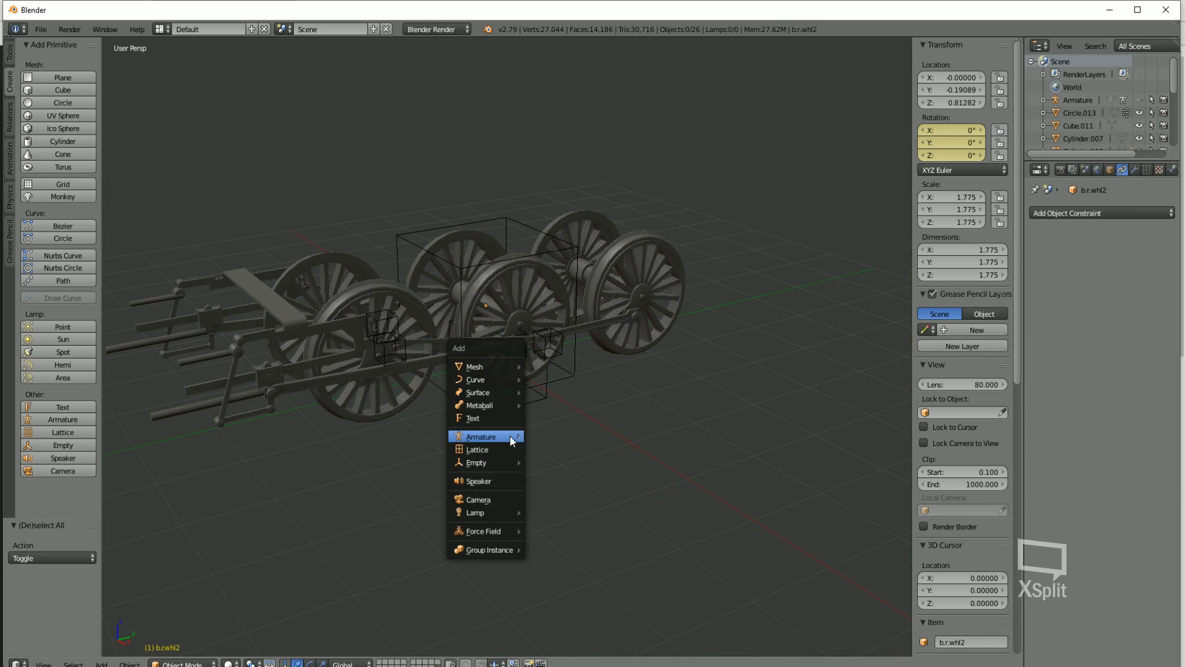
pyautogui.moveTo(510, 436)
pyautogui.click(558, 433)
pyautogui.press('Tab')
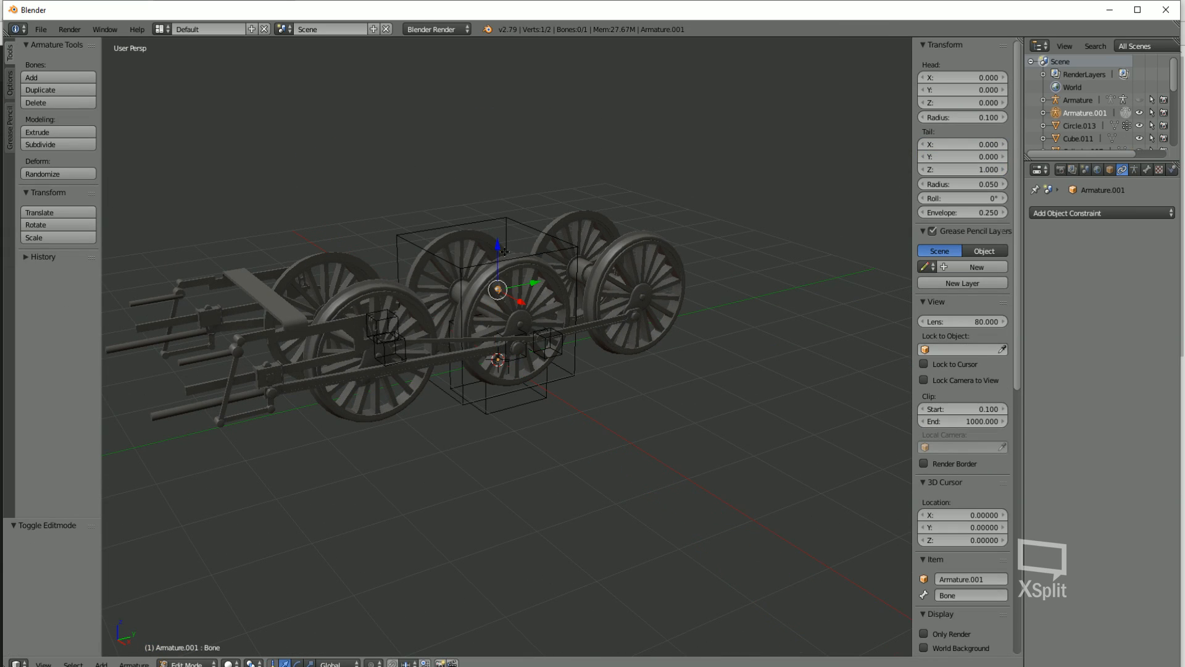
pyautogui.moveTo(497, 259); pyautogui.dragTo(503, 124)
pyautogui.press('e')
pyautogui.click(636, 137)
pyautogui.press('Tab')
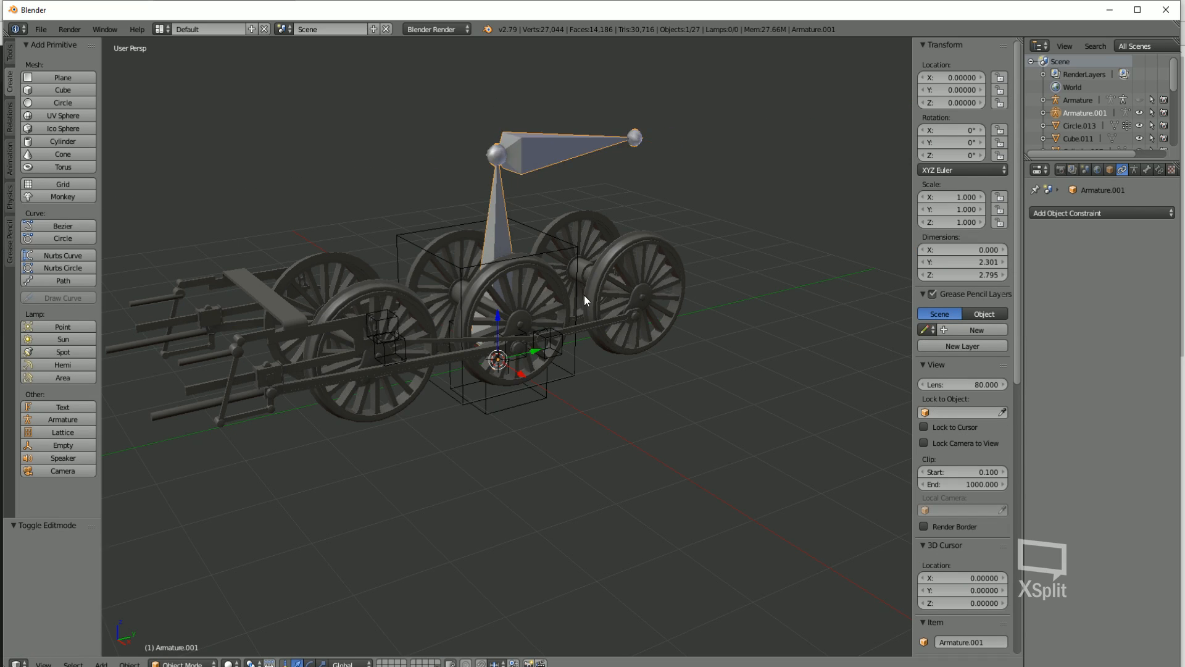
# Snap the second bone's tip to the center of the return crank lattice by way of the 3D cursor
pyautogui.scroll(4, 584, 295)
pyautogui.press('a')
pyautogui.hotkey('shift', 's')
pyautogui.click(625, 350)
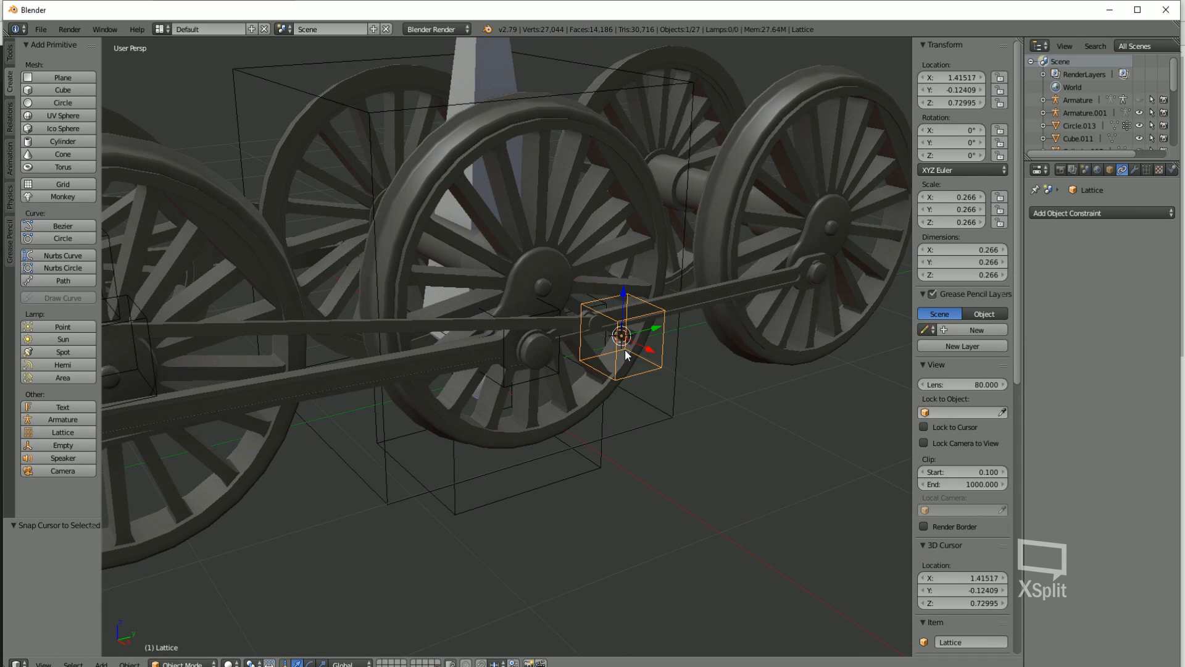
pyautogui.scroll(-4, 625, 350)
pyautogui.rightClick(626, 142)
pyautogui.press('Tab')
pyautogui.hotkey('shift', 's')
pyautogui.click(630, 99)
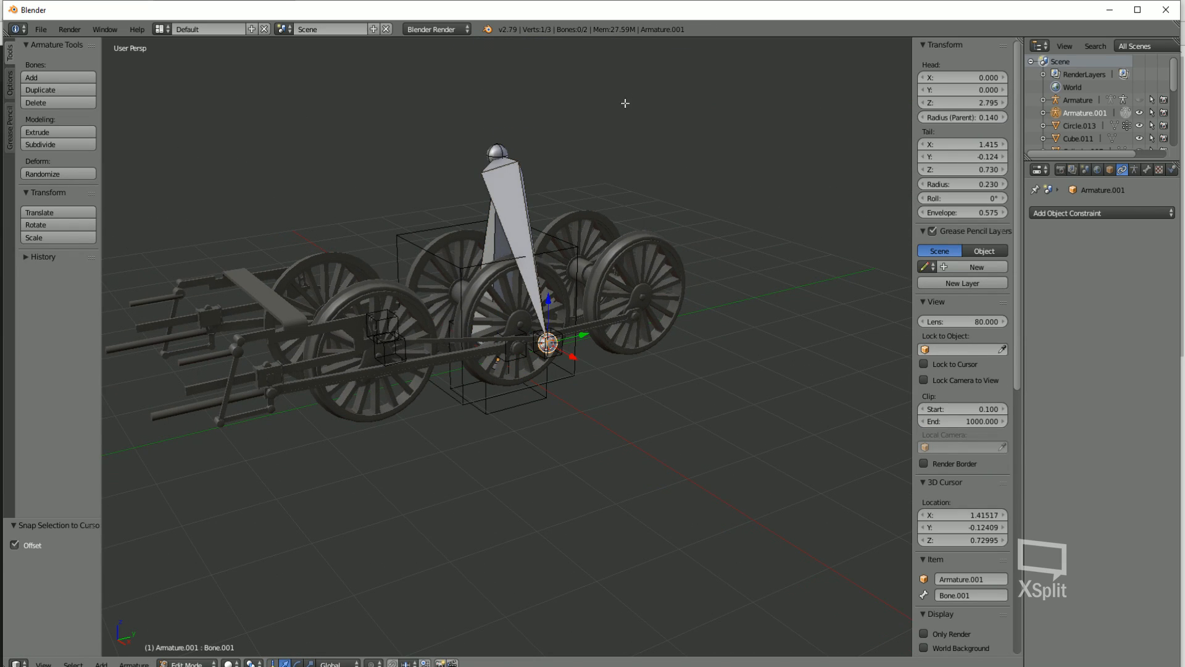
pyautogui.press('Tab')
# Snap the 3D cursor to the lattice at the eccentric rod's joint with the expansion link
pyautogui.scroll(4, 304, 357)
pyautogui.rightClick(253, 379)
pyautogui.rightClick(256, 374)
pyautogui.rightClick(276, 342)
pyautogui.rightClick(273, 342)
pyautogui.rightClick(273, 350)
pyautogui.keyDown('shift'); pyautogui.moveTo(273, 350); pyautogui.dragTo(435, 367, button='middle'); pyautogui.keyUp('shift')
pyautogui.hotkey('shift', 's')
pyautogui.click(458, 406)
# Snap the joint shared by the new armature's two bones to the 3D cursor
pyautogui.scroll(-1, 505, 299)
pyautogui.keyDown('shift'); pyautogui.moveTo(611, 43); pyautogui.dragTo(601, 121, button='middle'); pyautogui.keyUp('shift')
pyautogui.rightClick(601, 121)
pyautogui.scroll(-1, 549, 162)
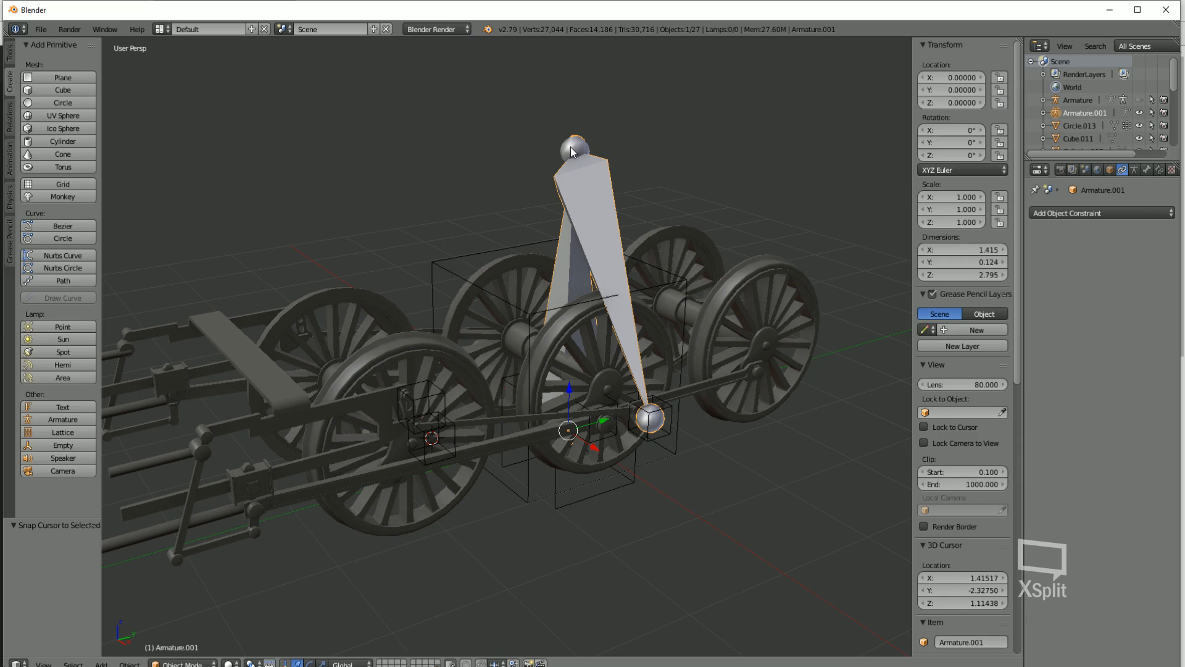
pyautogui.press('Tab')
pyautogui.hotkey('shift', 's')
pyautogui.click(549, 103)
pyautogui.hotkey('shift', 's')
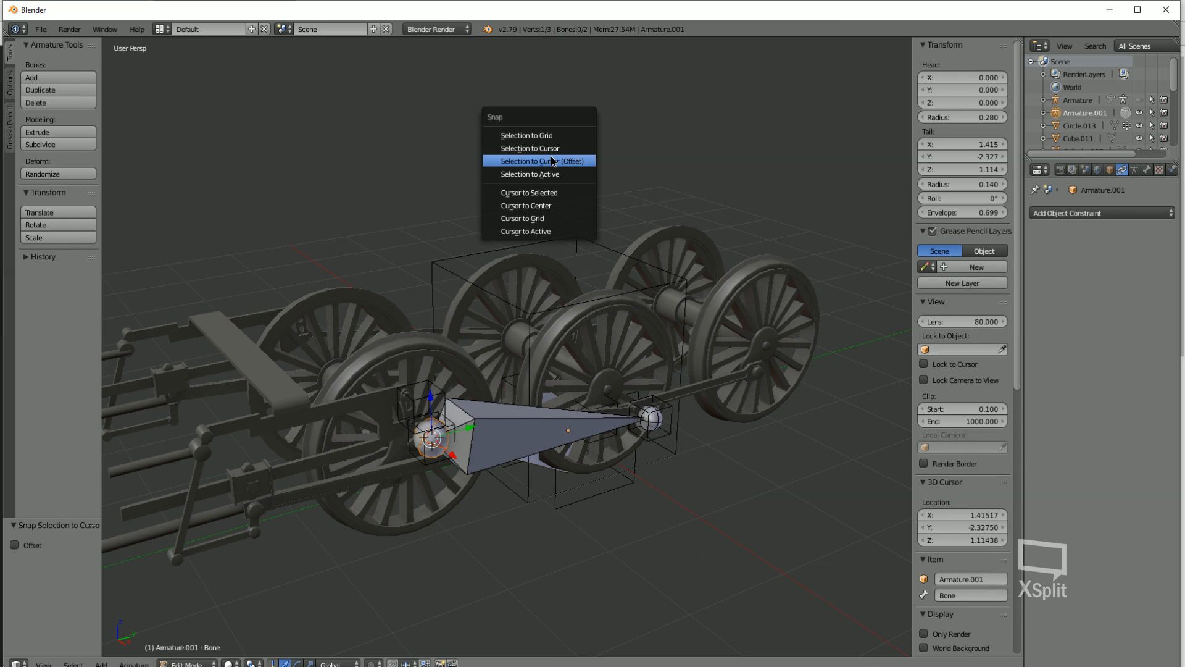
pyautogui.click(552, 161)
# Return to Object Mode and snap the 3D cursor to the lattice on the expansion link's upper pivot
pyautogui.scroll(2, 525, 259)
pyautogui.press('Tab')
pyautogui.rightClick(491, 324)
pyautogui.hotkey('shift', 's')
pyautogui.click(468, 352)
# Snap the first bone's root to the 3D cursor in wireframe view, and return to Object Mode and solid shading
pyautogui.moveTo(468, 352); pyautogui.dragTo(651, 236, button='middle')
pyautogui.rightClick(513, 216)
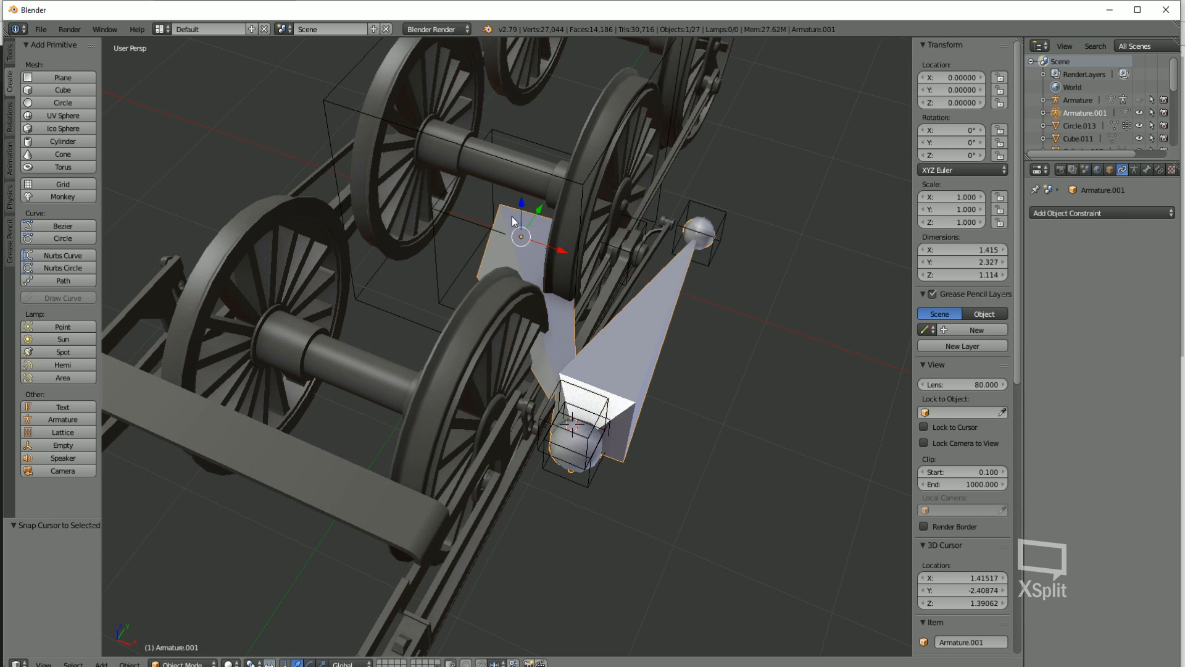
pyautogui.press('z')
pyautogui.press('Tab')
pyautogui.hotkey('shift', 's')
pyautogui.click(518, 221)
pyautogui.press('Tab')
pyautogui.moveTo(594, 358); pyautogui.dragTo(534, 293, button='middle')
pyautogui.press('z')
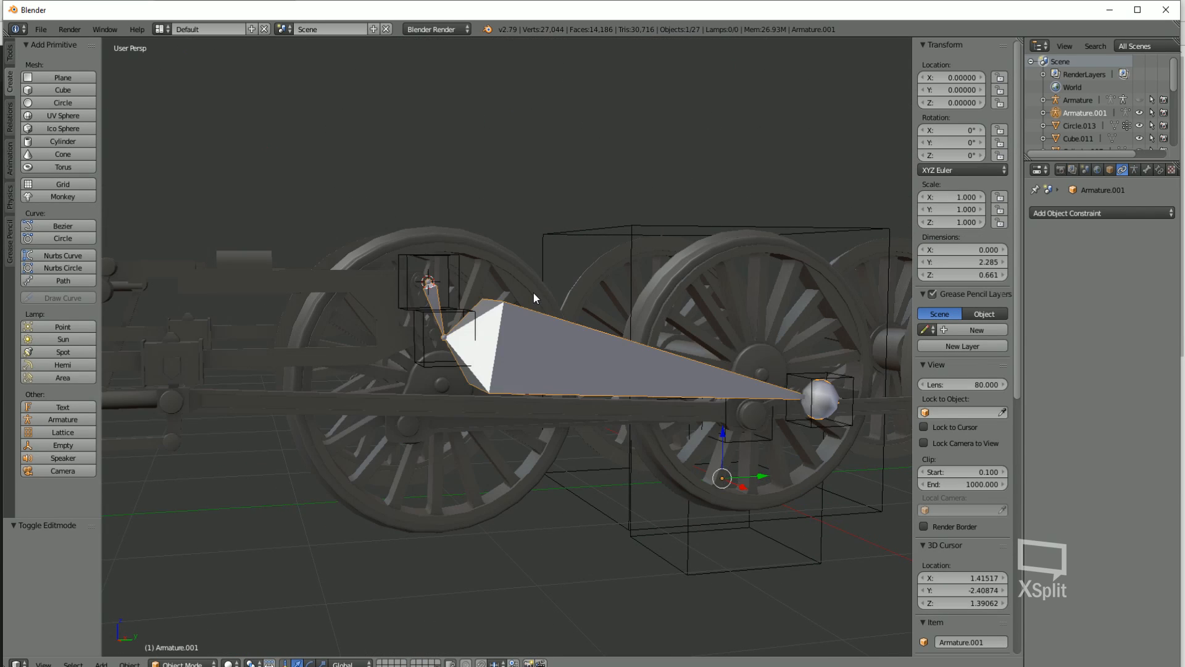
# Put Armature.001 in Pose Mode and add an Inverse Kinematics constraint to the eccentric rod bone, Bone.001
pyautogui.press('a')
pyautogui.scroll(-1, 688, 397)
pyautogui.keyDown('shift'); pyautogui.moveTo(688, 397); pyautogui.dragTo(658, 373, button='middle'); pyautogui.keyUp('shift')
pyautogui.rightClick(411, 323)
pyautogui.moveTo(412, 323); pyautogui.dragTo(521, 376, button='middle')
pyautogui.press('Tab')
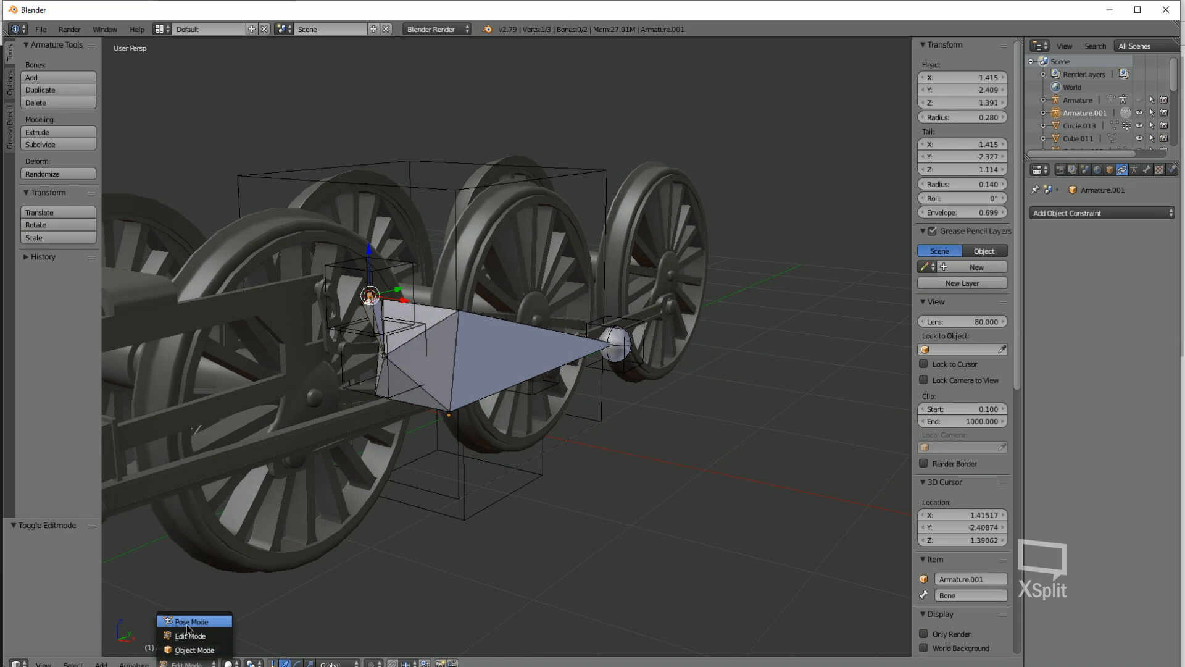
pyautogui.click(189, 622)
pyautogui.click(1160, 169)
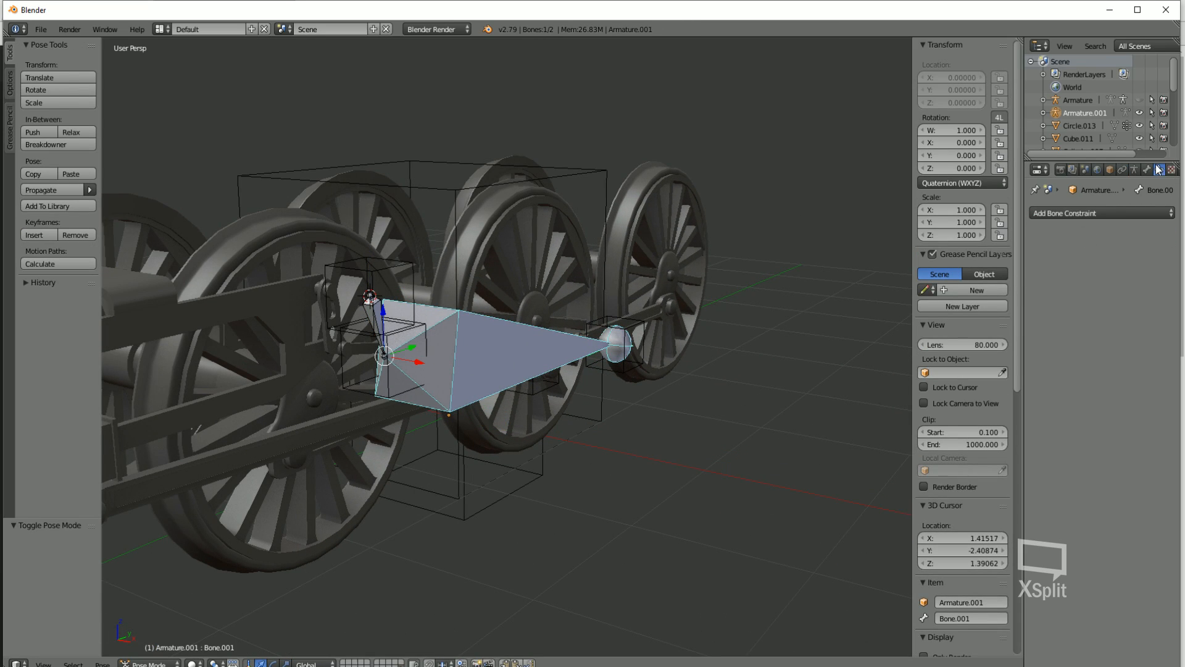
pyautogui.click(1097, 213)
pyautogui.click(1064, 275)
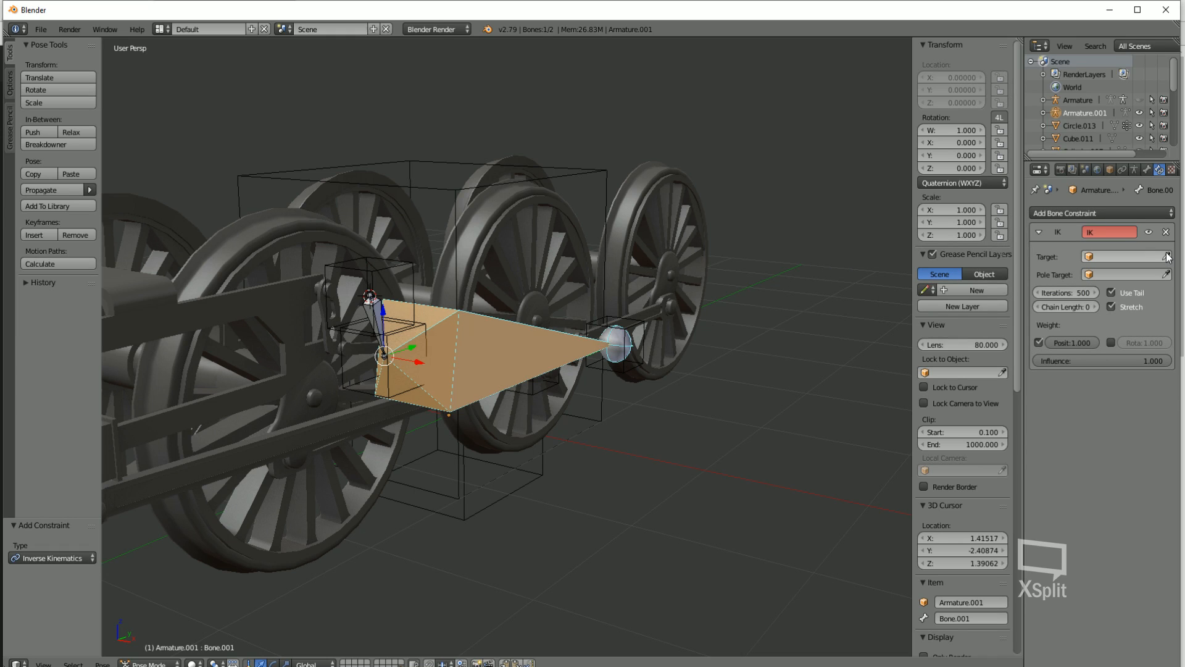
# Set the bone's IK target to Lattice, the one at the eccentric rod's rear end, and test the rig with a trial move
pyautogui.click(623, 370)
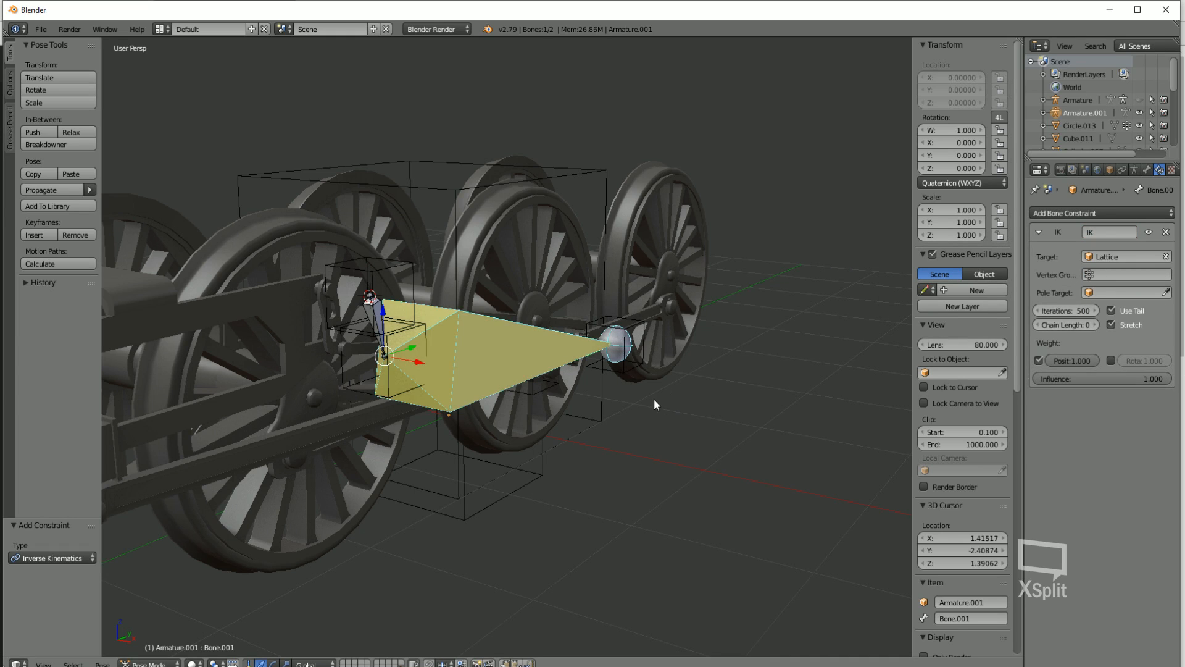
pyautogui.moveTo(655, 399); pyautogui.dragTo(625, 410, button='middle')
pyautogui.press('a')
pyautogui.rightClick(639, 377)
pyautogui.press('g')
pyautogui.rightClick(662, 377)
pyautogui.press('a')
# Add Copy Location and Copy Rotation constraints to Lattice.001 at the joint between the armature's two bones
pyautogui.keyDown('shift'); pyautogui.moveTo(346, 389); pyautogui.dragTo(472, 374, button='middle'); pyautogui.keyUp('shift')
pyautogui.scroll(1, 511, 441)
pyautogui.scroll(1, 511, 440)
pyautogui.rightClick(506, 344)
pyautogui.rightClick(439, 461)
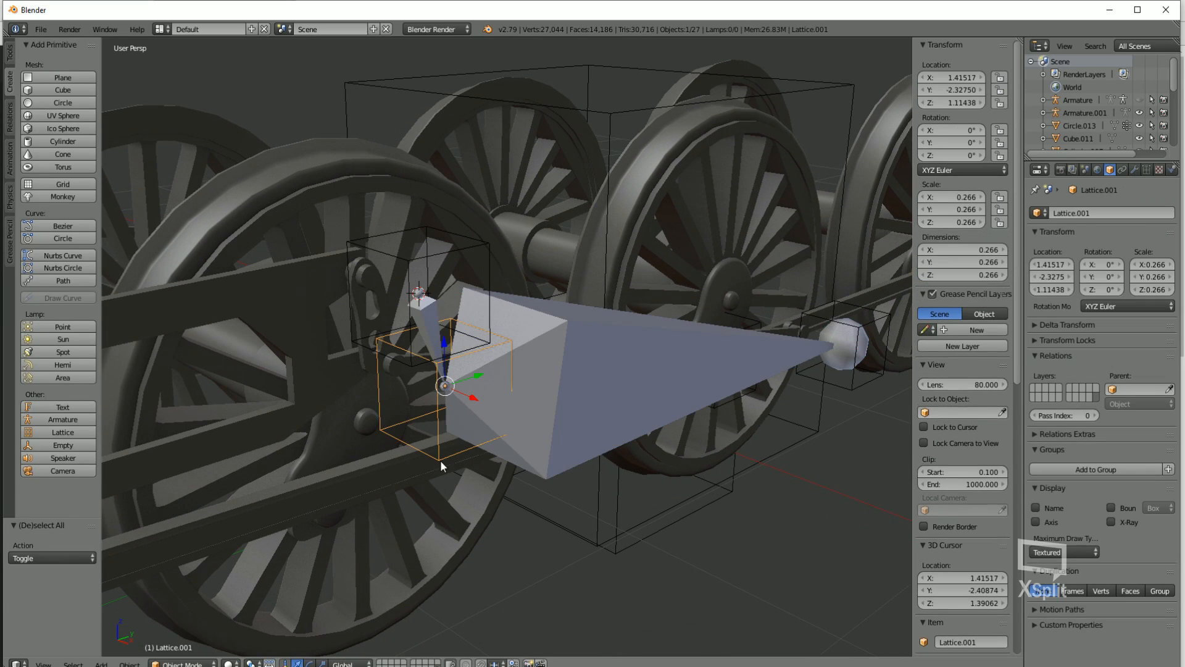
pyautogui.click(1123, 169)
pyautogui.click(1082, 213)
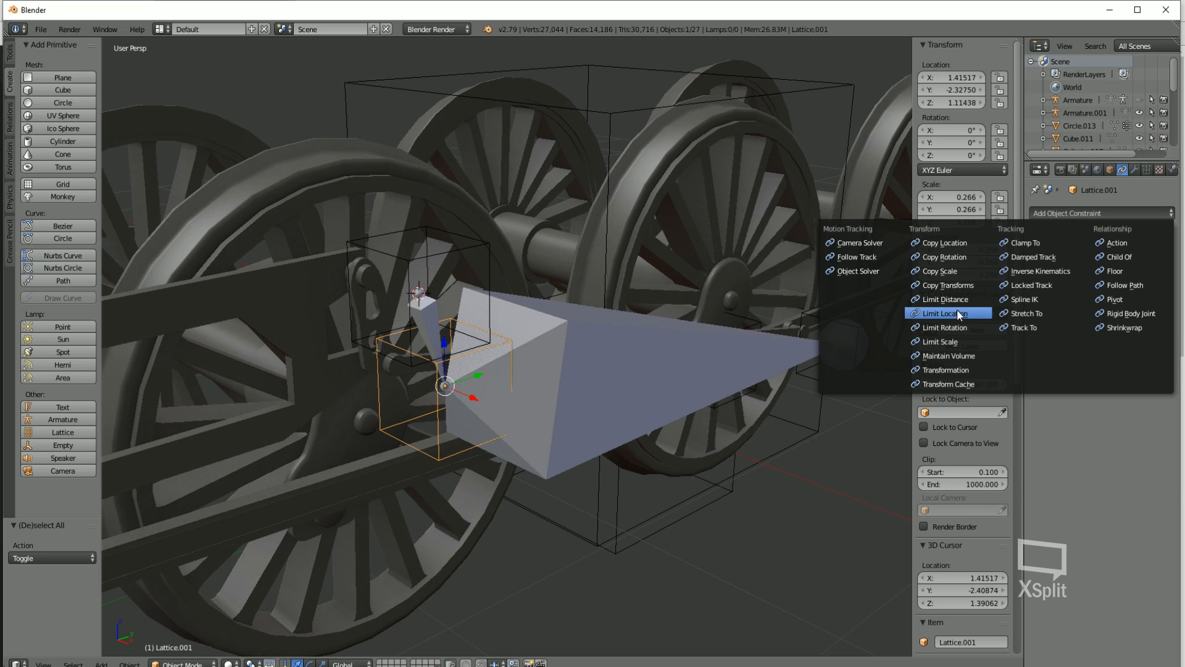
pyautogui.click(959, 313)
pyautogui.click(1167, 232)
pyautogui.click(1105, 213)
pyautogui.click(945, 242)
pyautogui.click(1052, 213)
pyautogui.click(950, 263)
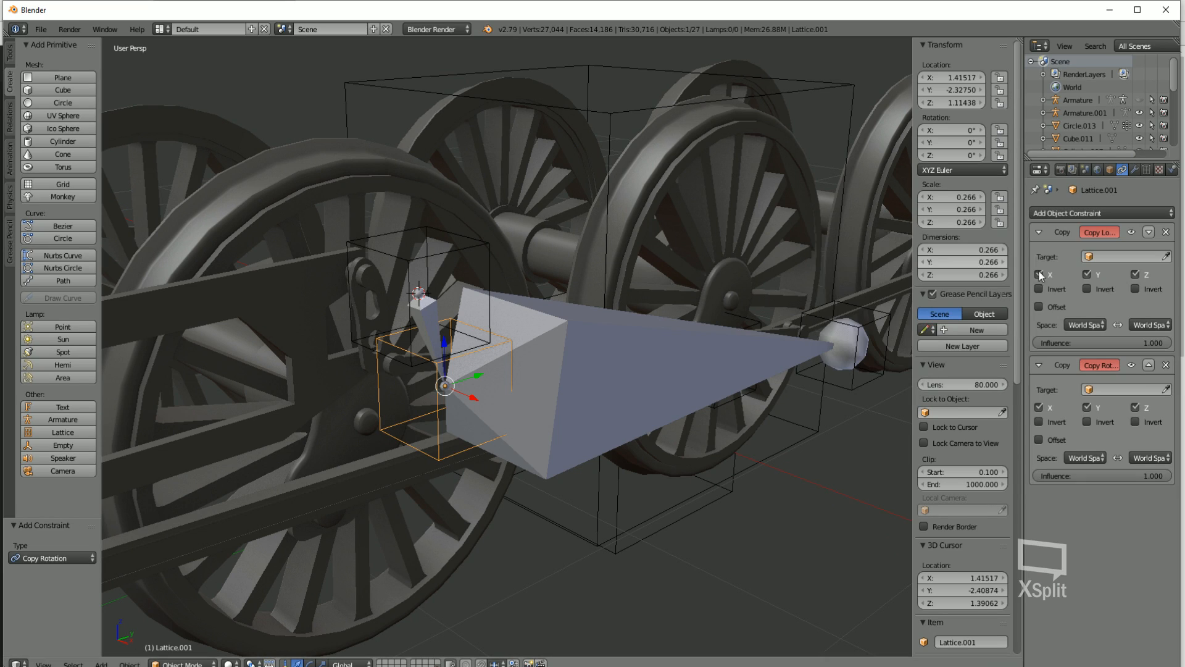
# Target both constraints of Lattice.001 at Armature.001 with Bone.001 as the bone
pyautogui.click(1125, 256)
pyautogui.click(1091, 309)
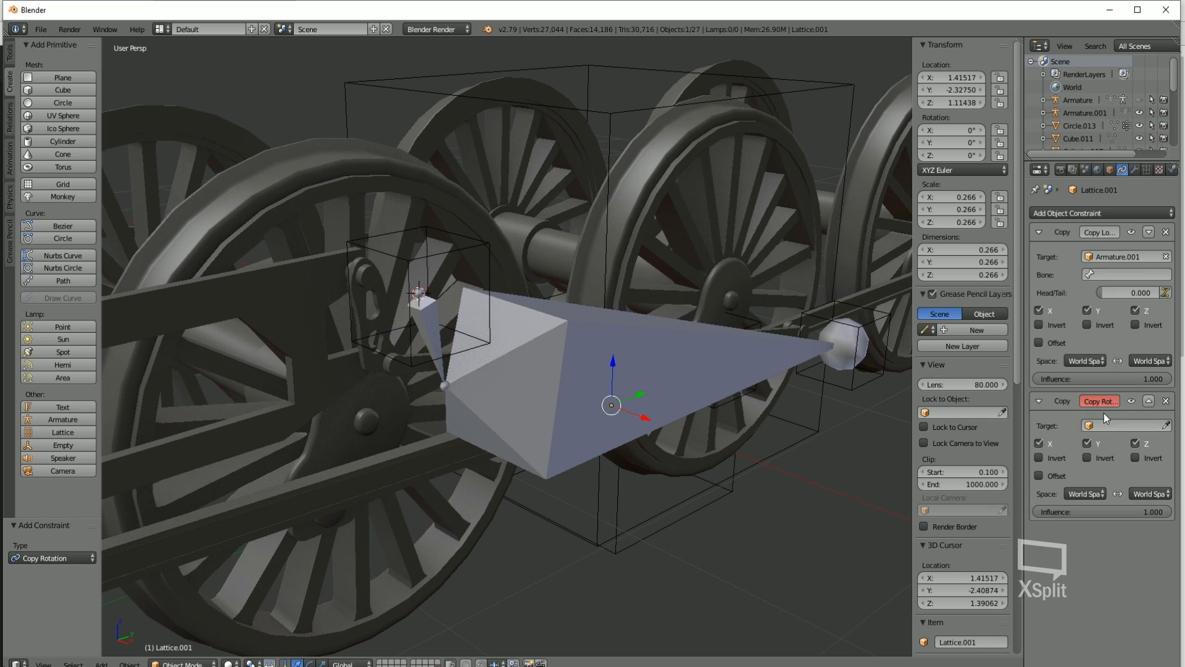
pyautogui.click(1124, 274)
pyautogui.click(1081, 304)
pyautogui.click(1117, 426)
pyautogui.click(1059, 470)
pyautogui.click(1124, 443)
pyautogui.click(1081, 473)
pyautogui.press('a')
pyautogui.moveTo(812, 390); pyautogui.dragTo(857, 250, button='right')
pyautogui.rightClick(857, 249)
# Give Lattice.002 on the expansion link's upper pivot a Copy Rotation constraint targeting Armature.001 and its bone Bone
pyautogui.rightClick(461, 247)
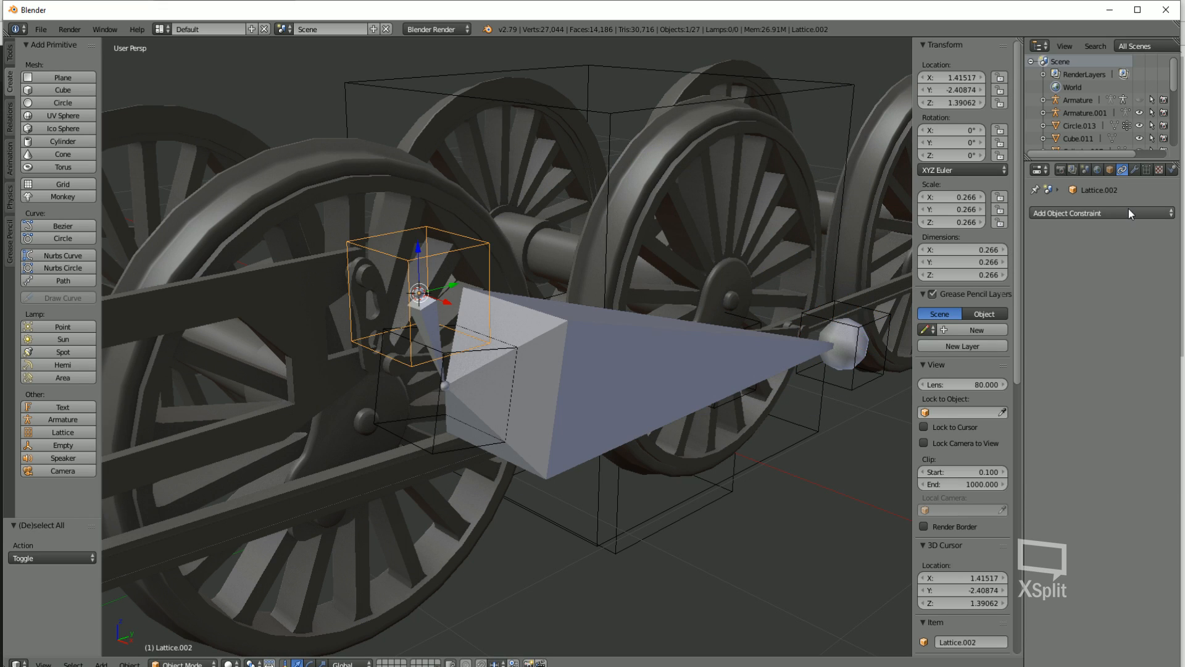
pyautogui.click(1102, 213)
pyautogui.click(1072, 211)
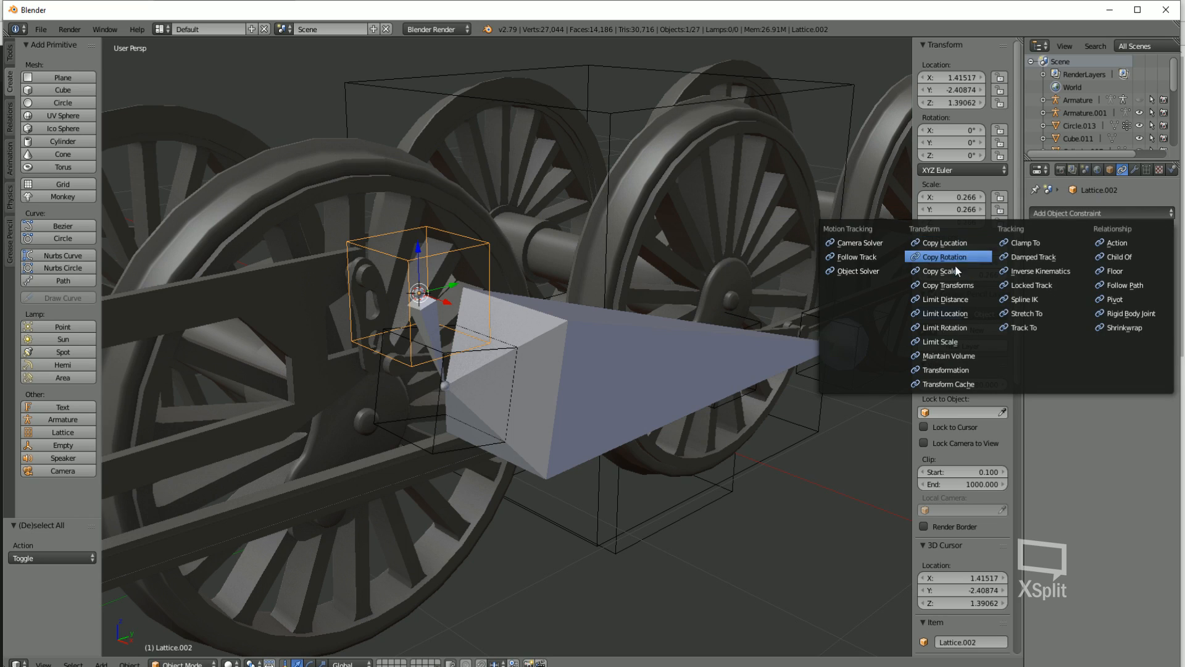
pyautogui.click(963, 258)
pyautogui.click(1116, 254)
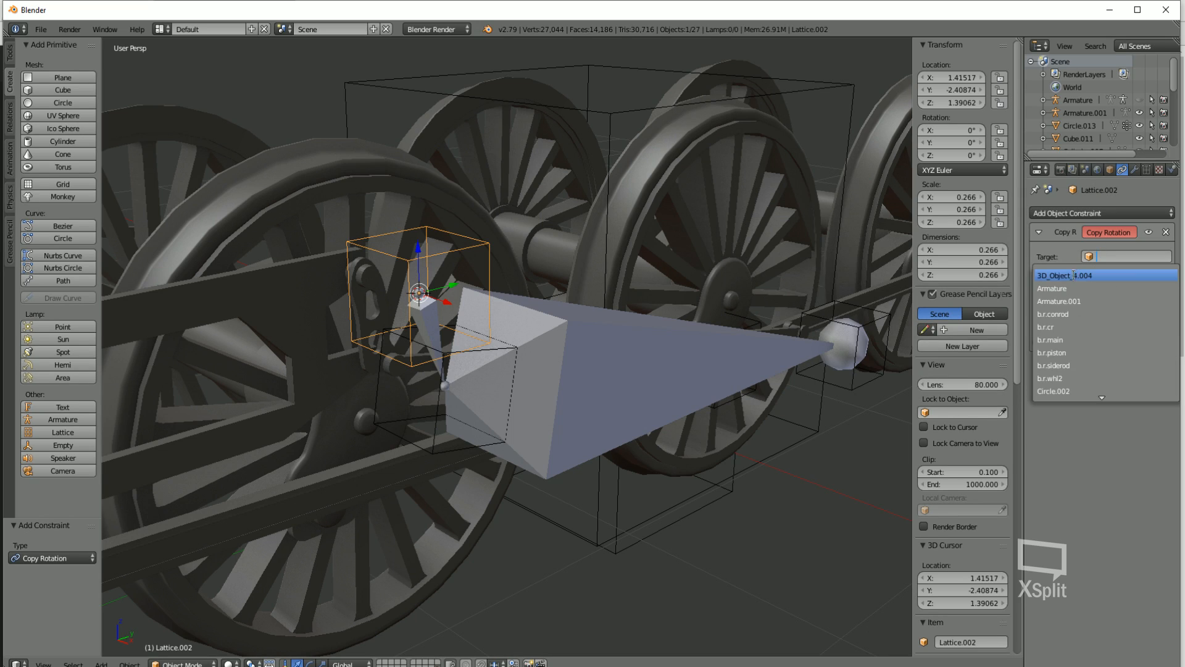
pyautogui.click(1073, 291)
pyautogui.click(1092, 275)
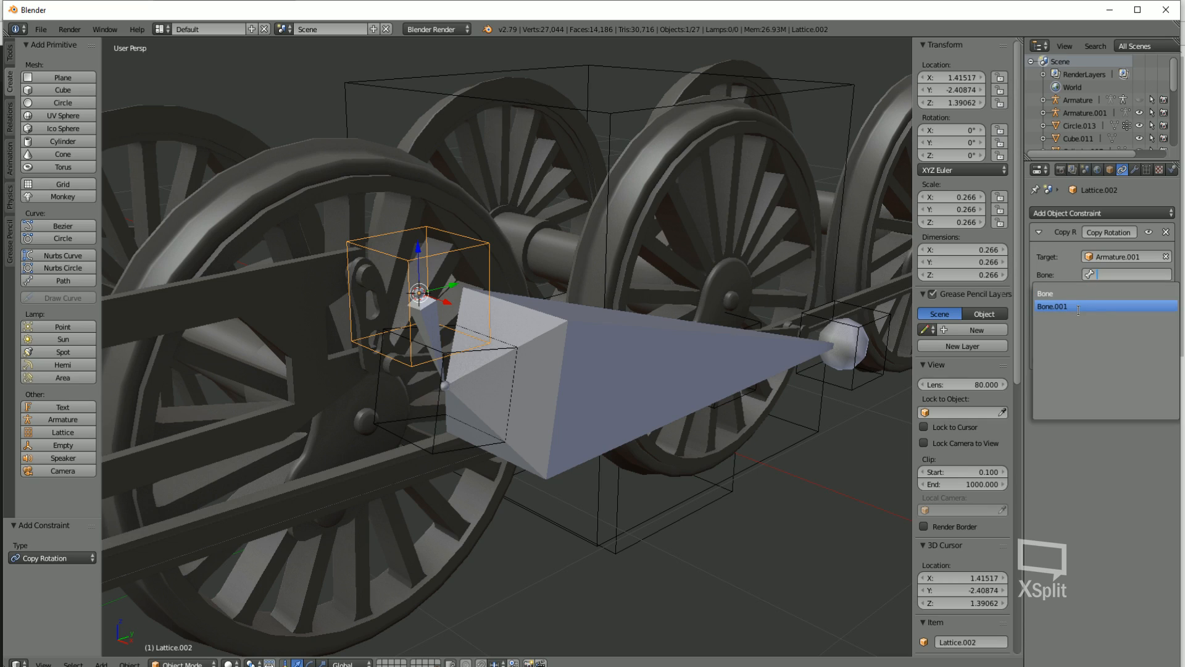
pyautogui.click(1055, 294)
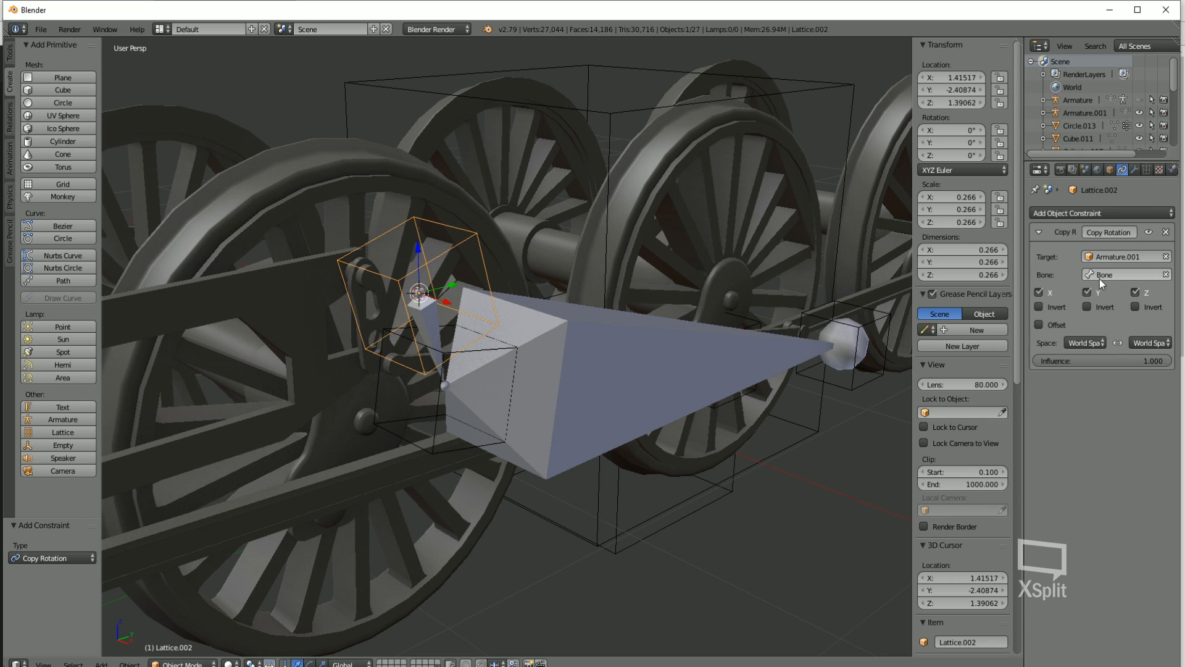
# Try Bone.001 as the bone in Lattice.002's Copy Rotation constraint, and set it back to Bone
pyautogui.click(1115, 274)
pyautogui.click(1070, 306)
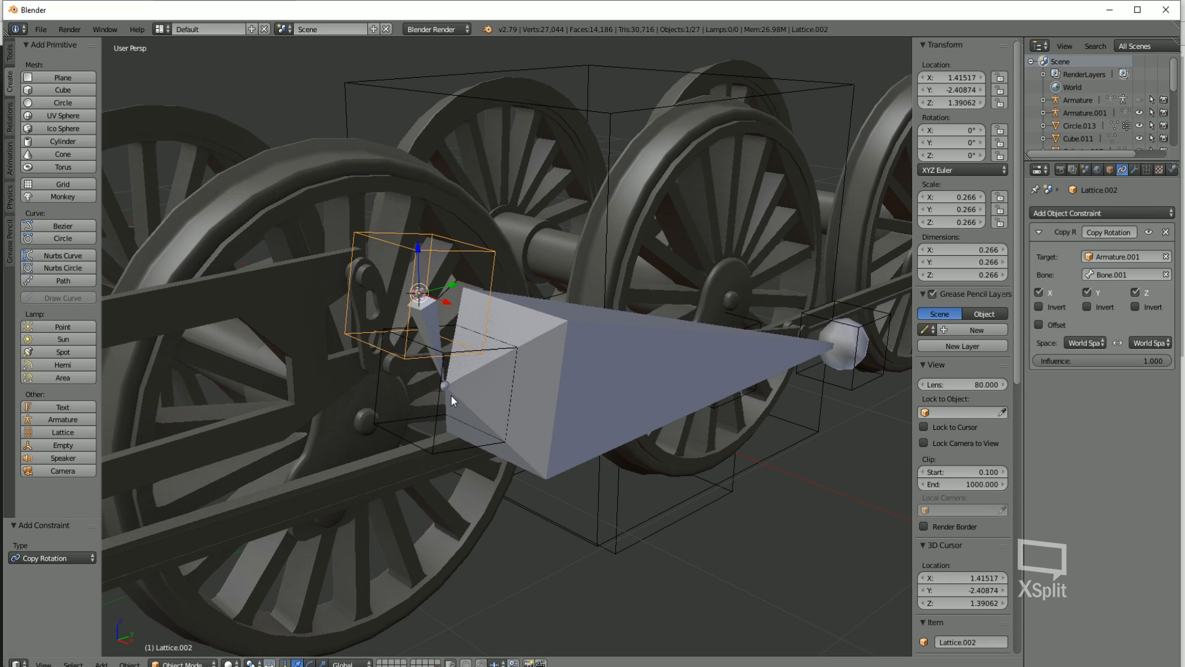
pyautogui.click(1106, 274)
pyautogui.click(1057, 294)
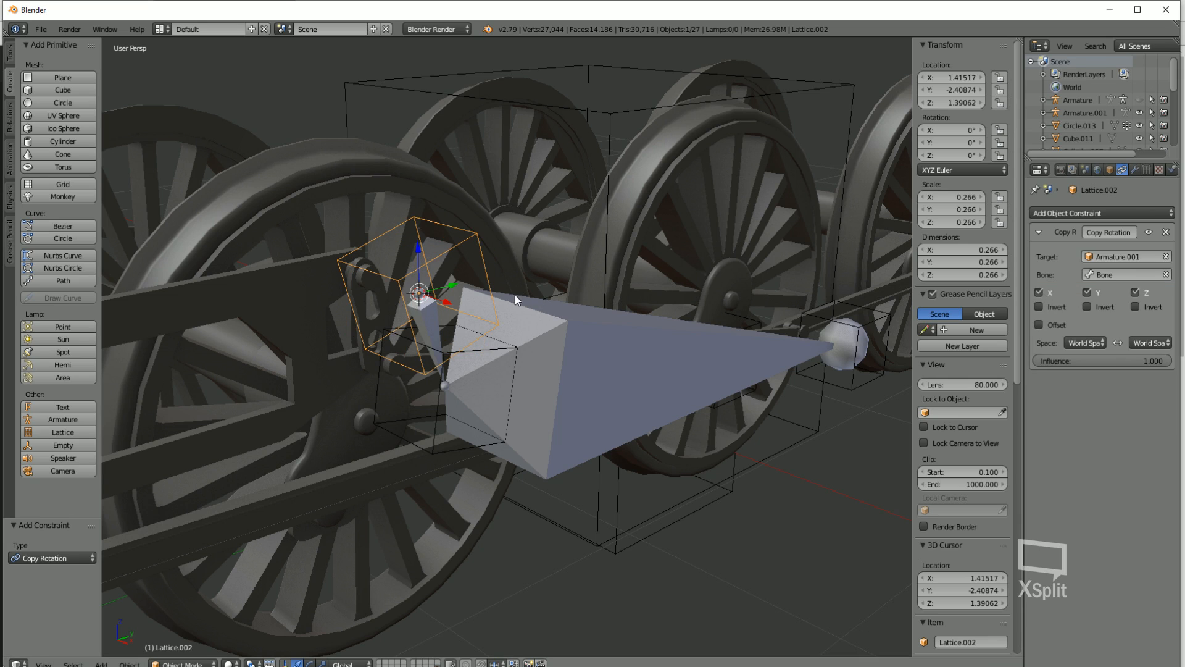
# Deselect everything, select Armature.001 and return it to Object Mode
pyautogui.press('KP_3')
pyautogui.keyDown('shift'); pyautogui.moveTo(328, 277); pyautogui.dragTo(579, 335, button='middle'); pyautogui.keyUp('shift')
pyautogui.keyDown('shift'); pyautogui.moveTo(654, 370); pyautogui.dragTo(683, 404, button='middle'); pyautogui.keyUp('shift')
pyautogui.scroll(-6, 583, 362)
pyautogui.press('a')
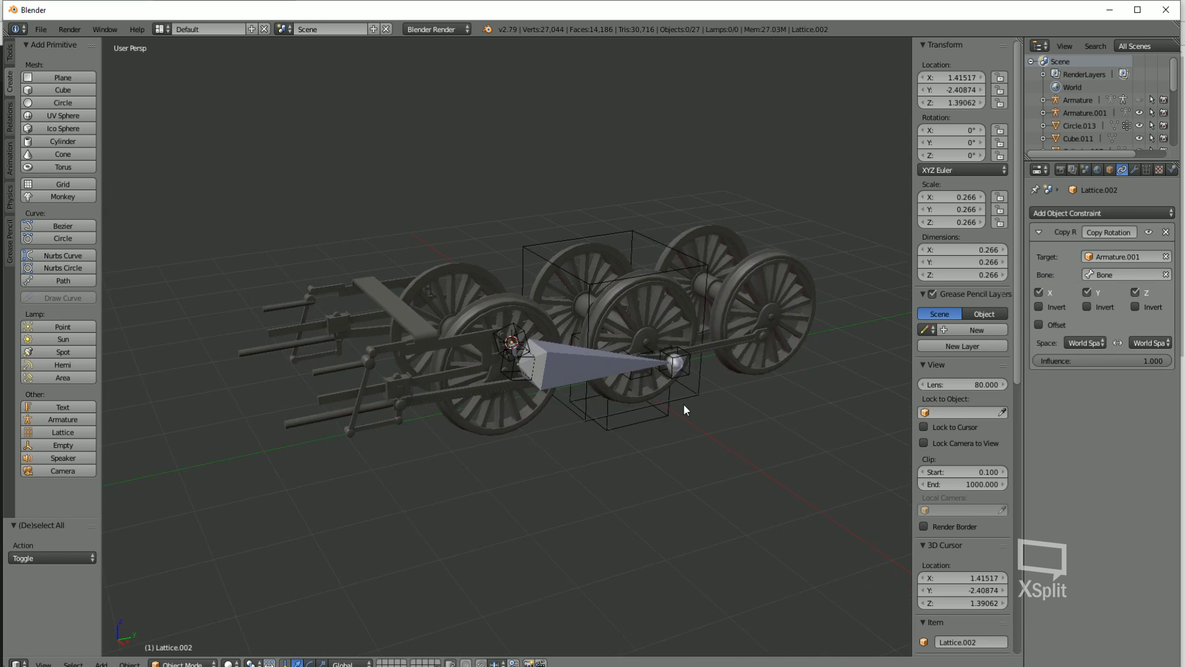
pyautogui.scroll(2, 643, 381)
pyautogui.rightClick(639, 377)
pyautogui.press('KP_Decimal')
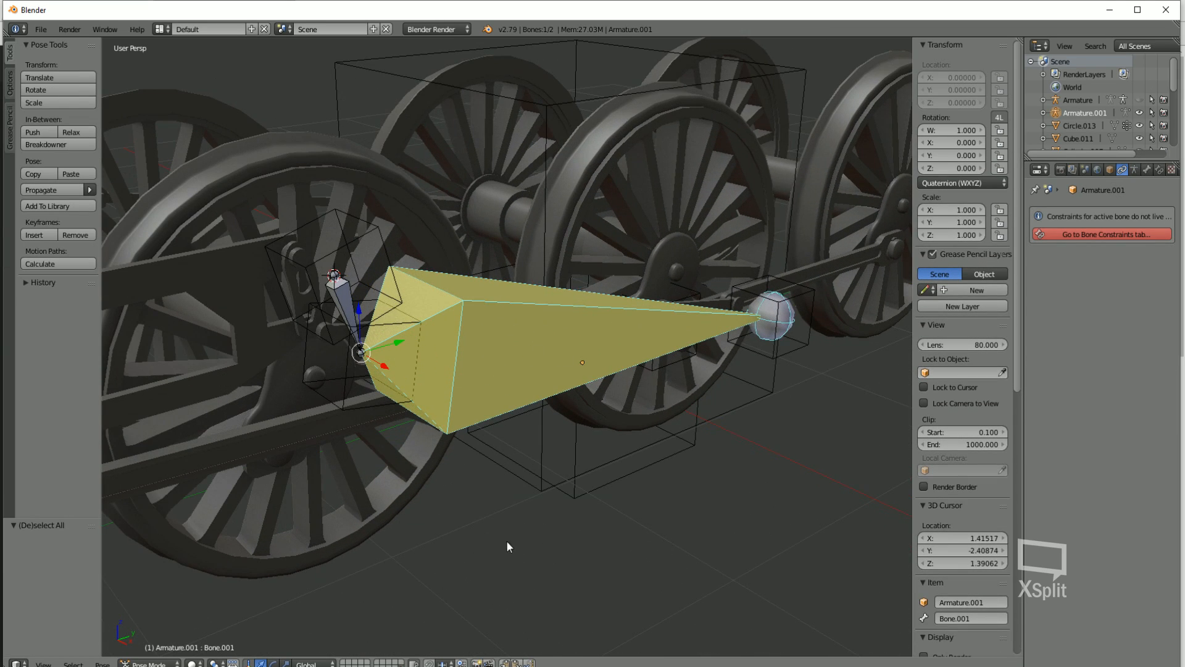
pyautogui.click(147, 663)
pyautogui.click(162, 645)
# Parent the lattice at the eccentric rod's rear end to the large lattice around the driving wheels
pyautogui.rightClick(775, 335)
pyautogui.scroll(-2, 776, 334)
pyautogui.keyDown('shift'); pyautogui.rightClick(578, 113); pyautogui.keyUp('shift')
pyautogui.hotkey('ctrl', 'p')
pyautogui.click(584, 112)
pyautogui.press('a')
# Parent the eccentric rod, Cube.011, to Lattice.001 at its front end
pyautogui.scroll(2, 443, 309)
pyautogui.moveTo(443, 309); pyautogui.dragTo(569, 340, button='middle')
pyautogui.rightClick(416, 285)
pyautogui.scroll(1, 531, 351)
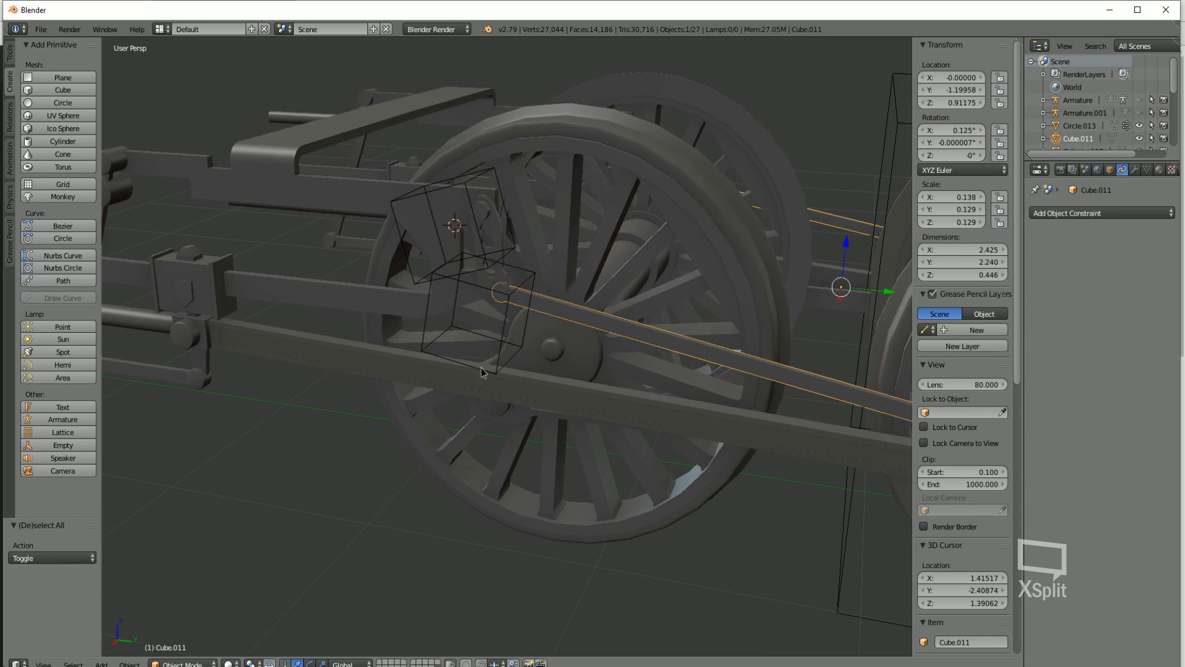
pyautogui.rightClick(482, 367)
pyautogui.keyDown('alt'); pyautogui.rightClick(484, 362); pyautogui.keyUp('alt')
pyautogui.click(484, 357)
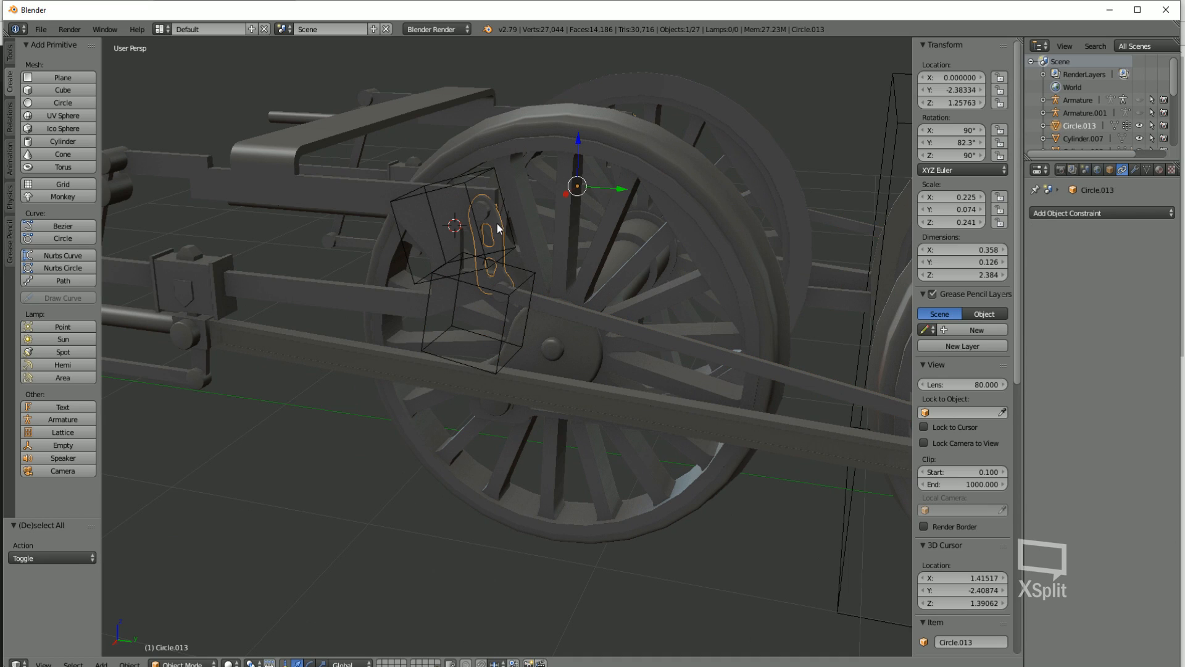
# Parent the expansion link, Circle.013, to Lattice.002 around its upper pivot and clear the selection
pyautogui.keyDown('shift'); pyautogui.rightClick(465, 179); pyautogui.keyUp('shift')
pyautogui.hotkey('ctrl', 'p')
pyautogui.click(466, 180)
pyautogui.press('a')
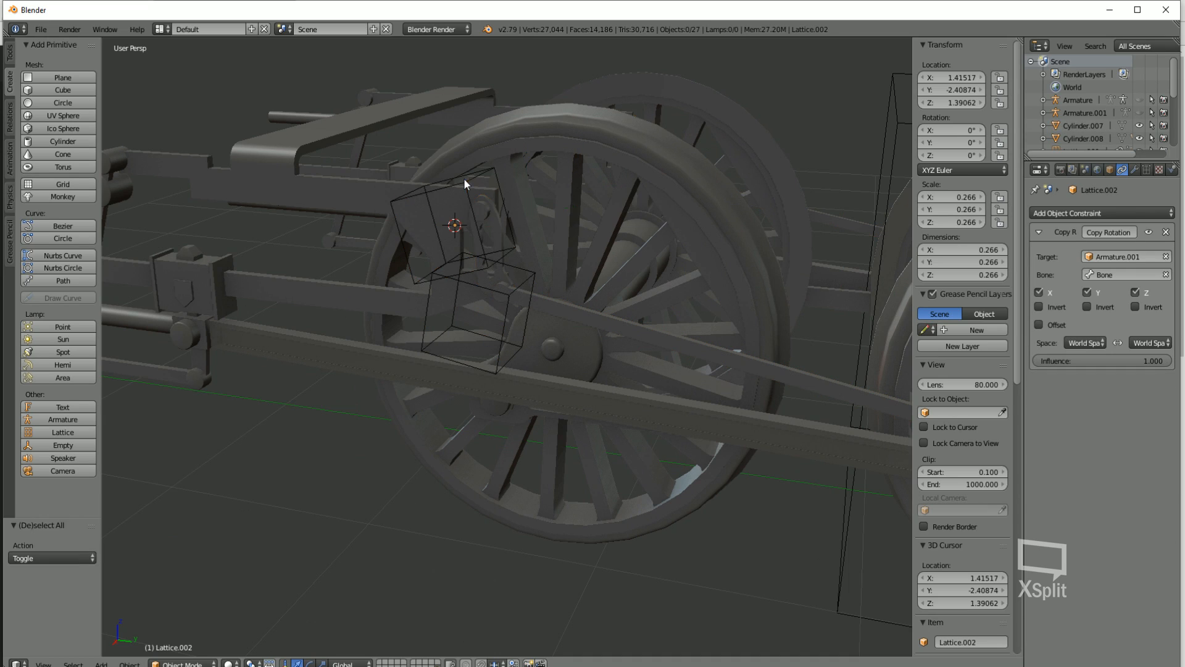
# Play the animation and examine the motion of the eccentric rod, expansion link and remaining valve gear
pyautogui.hotkey('alt', 'a')
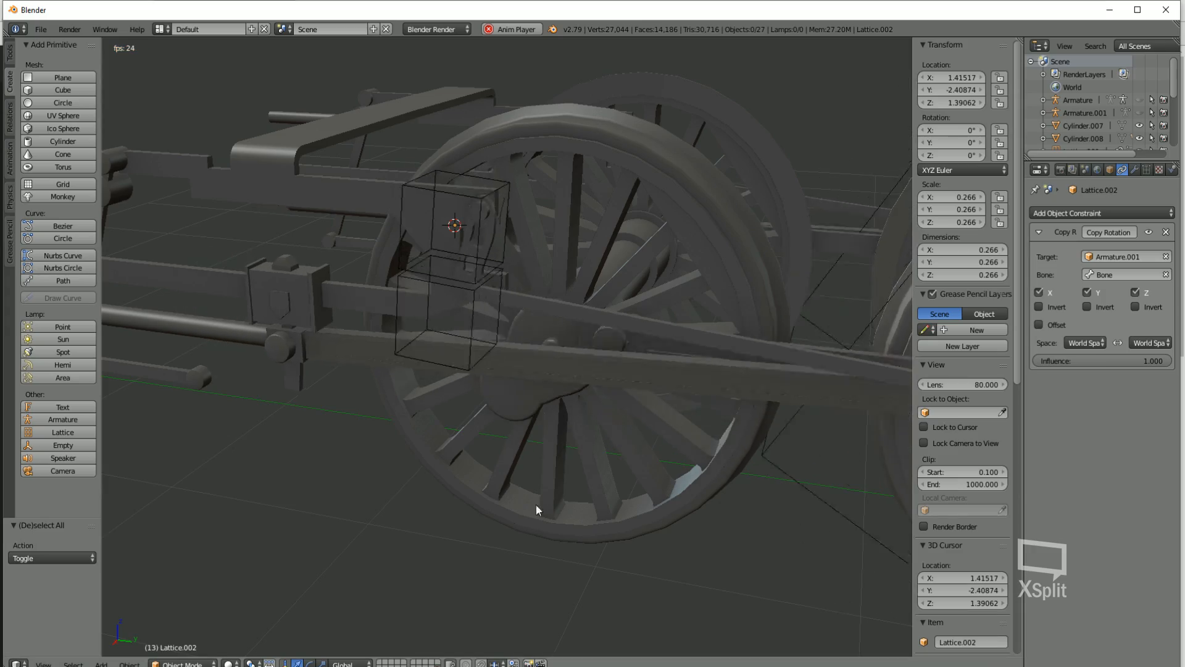
pyautogui.scroll(-2, 642, 433)
pyautogui.keyDown('shift'); pyautogui.moveTo(670, 426); pyautogui.dragTo(465, 387, button='middle'); pyautogui.keyUp('shift')
pyautogui.moveTo(571, 410); pyautogui.dragTo(640, 389, button='middle')
pyautogui.scroll(1, 715, 369)
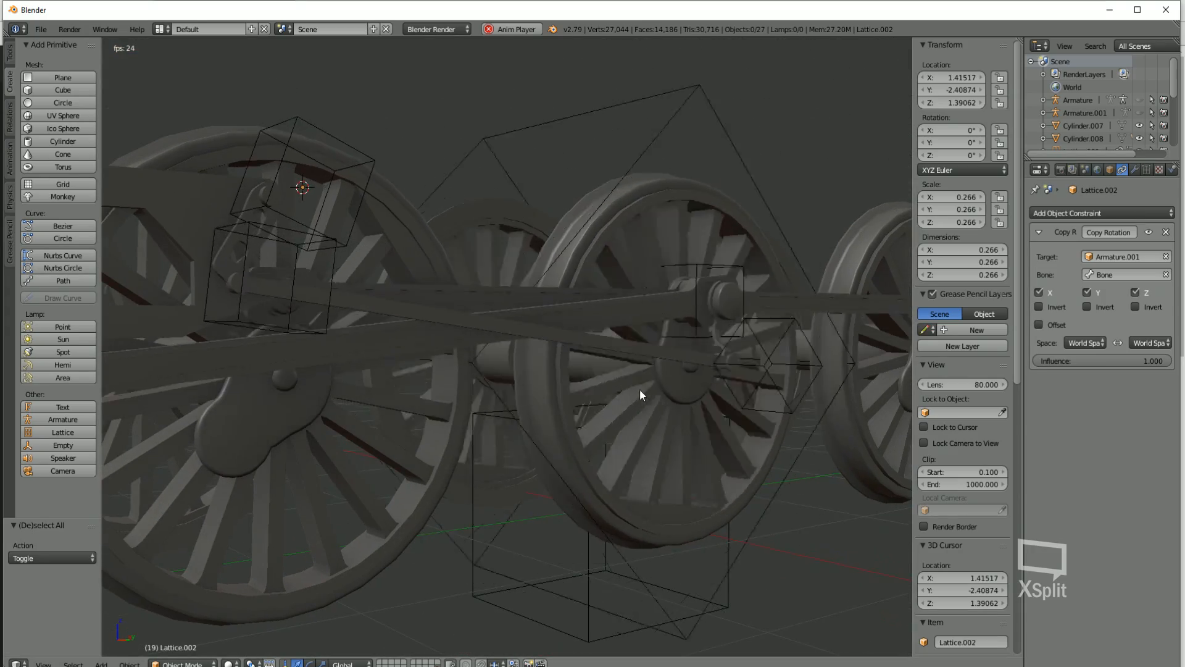
pyautogui.scroll(-1, 656, 367)
pyautogui.keyDown('shift'); pyautogui.moveTo(476, 392); pyautogui.dragTo(686, 384, button='middle'); pyautogui.keyUp('shift')
pyautogui.scroll(-1, 634, 398)
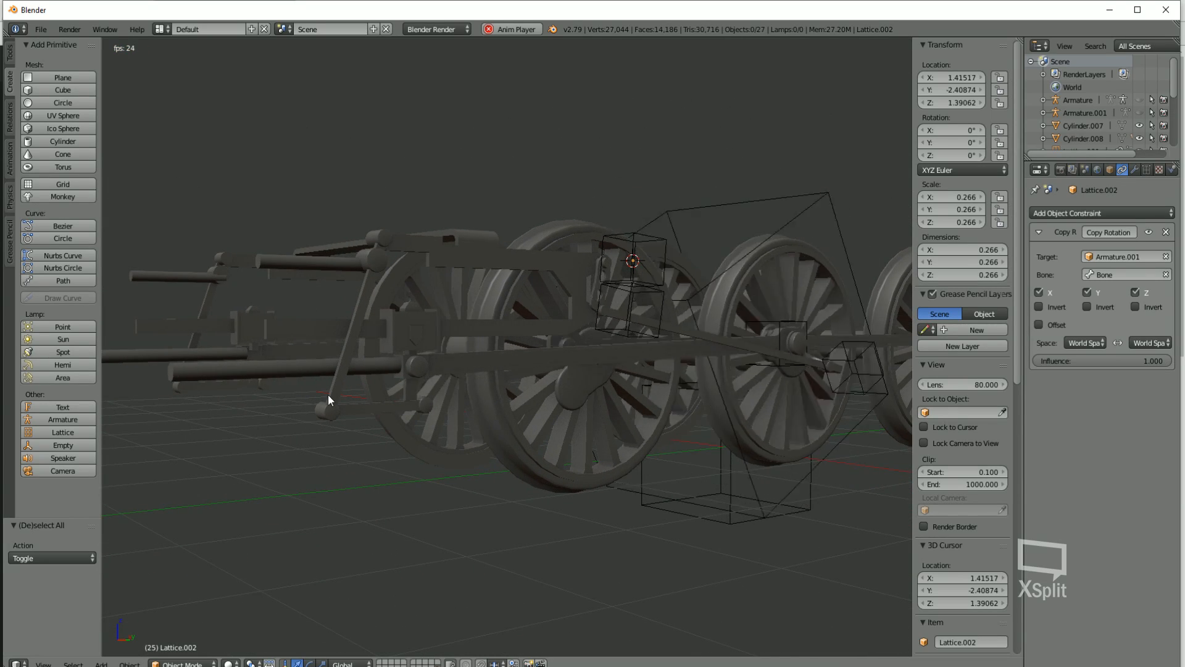
pyautogui.press('Escape')
# Reset the 3D cursor to the scene center and add a lattice there scaled to about 0.313
pyautogui.moveTo(593, 463); pyautogui.dragTo(518, 382, button='middle')
pyautogui.hotkey('shift', 's')
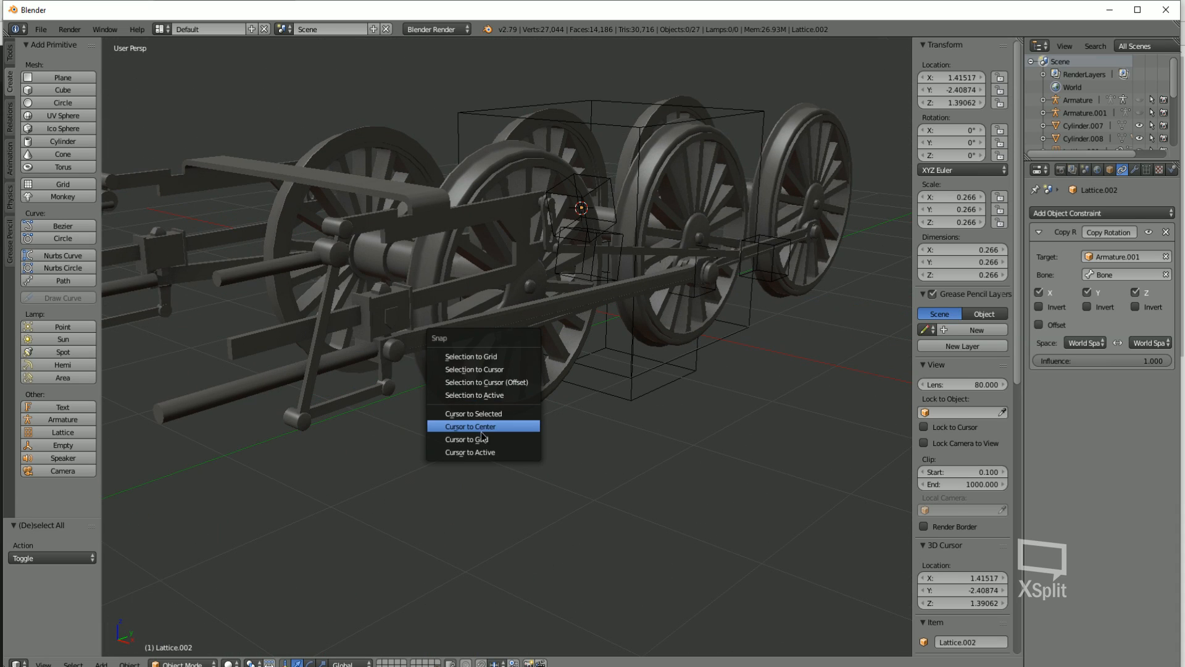
pyautogui.click(469, 440)
pyautogui.click(63, 432)
pyautogui.press('s')
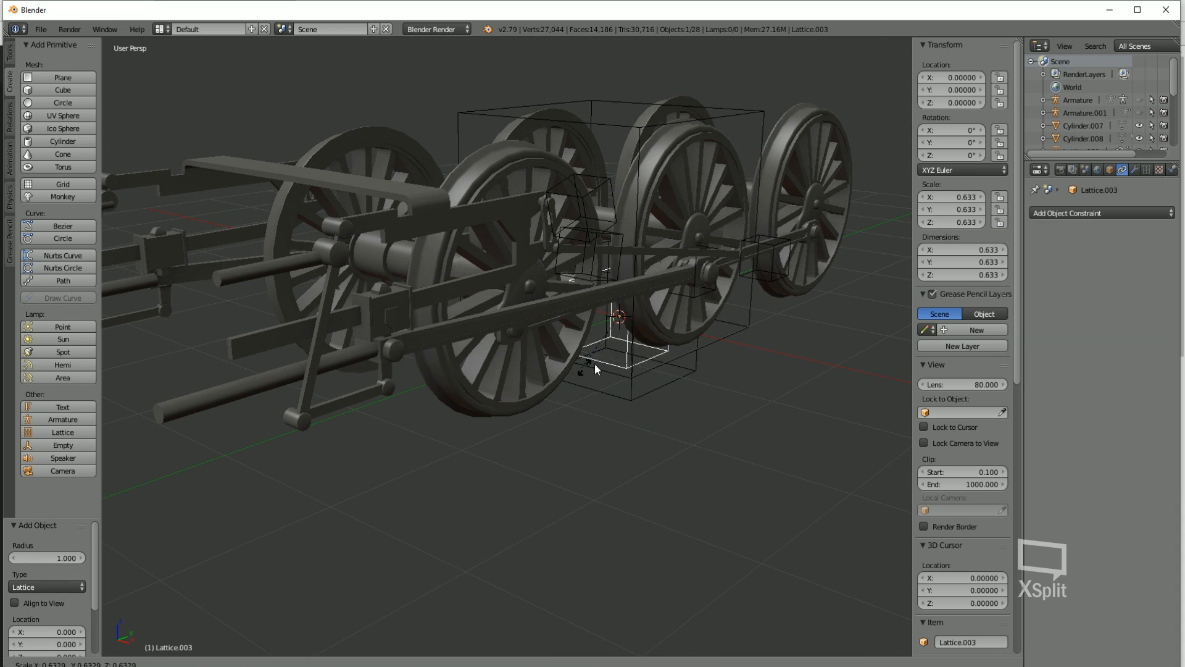
pyautogui.click(606, 346)
# Move the new lattice just outside the valve gear at about X 1.41 and toward the crosshead, scaling it to about 0.208
pyautogui.press('KP_1')
pyautogui.press('KP_5')
pyautogui.press('g')
pyautogui.click(657, 337)
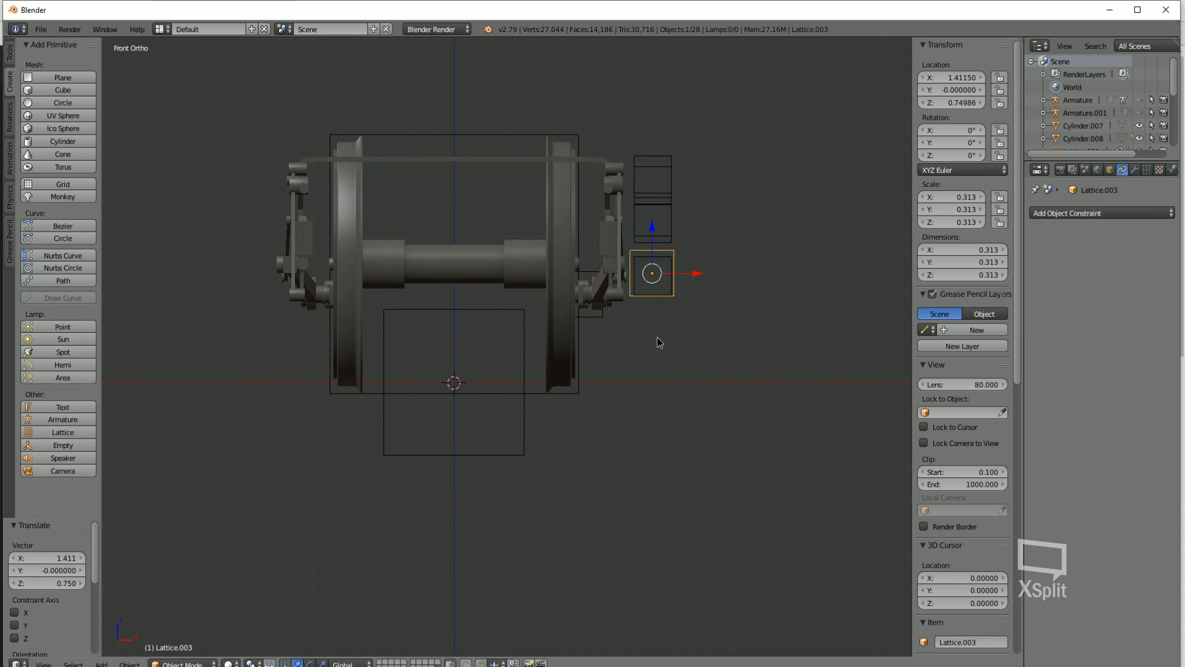
pyautogui.press('KP_3')
pyautogui.press('s')
pyautogui.click(515, 330)
pyautogui.press('g')
pyautogui.click(111, 325)
# Center the lattice on the lower pivot of the crosshead arm in side view, at about Y -3.696, Z 0.605
pyautogui.keyDown('shift'); pyautogui.moveTo(370, 333); pyautogui.dragTo(612, 391, button='middle'); pyautogui.keyUp('shift')
pyautogui.scroll(6, 689, 388)
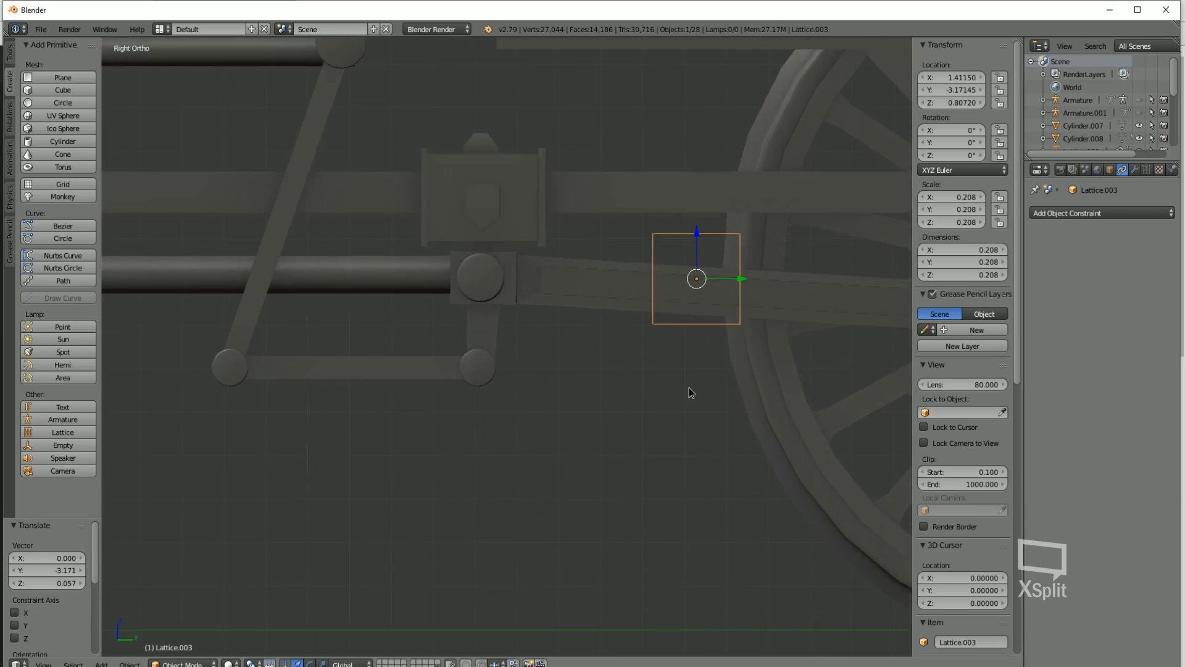
pyautogui.keyDown('shift'); pyautogui.moveTo(689, 388); pyautogui.dragTo(768, 429, button='middle'); pyautogui.keyUp('shift')
pyautogui.press('g')
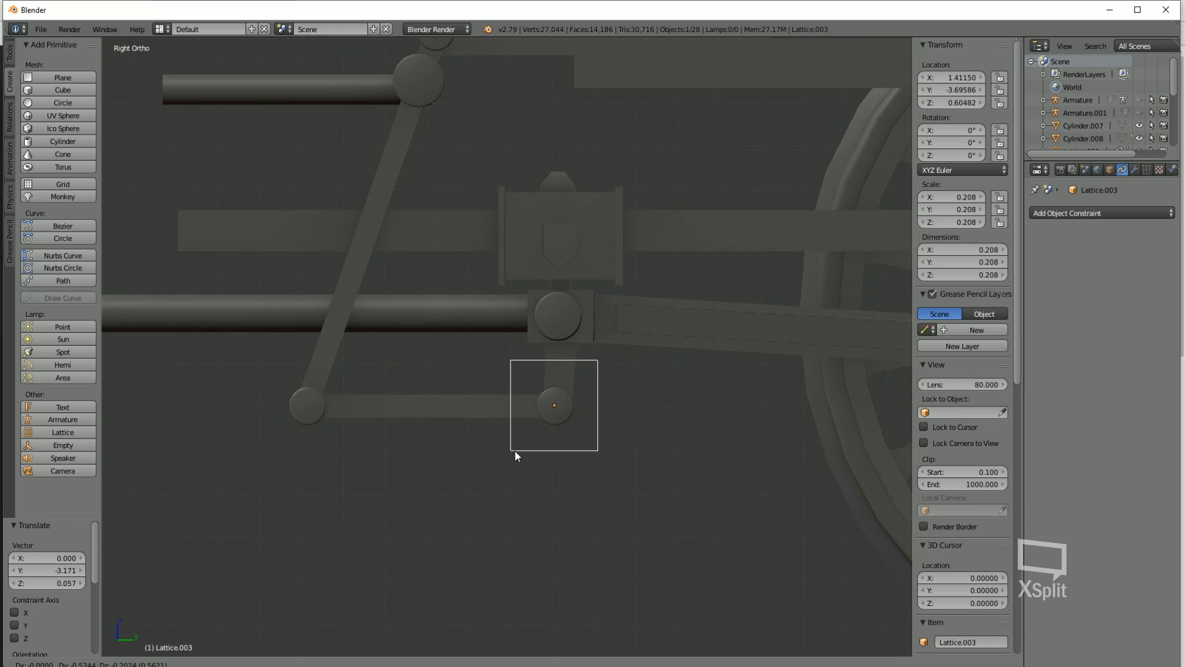
pyautogui.click(514, 451)
pyautogui.scroll(-3, 510, 444)
pyautogui.press('a')
pyautogui.moveTo(505, 436); pyautogui.dragTo(515, 408, button='middle')
pyautogui.press('KP_5')
pyautogui.scroll(3, 515, 409)
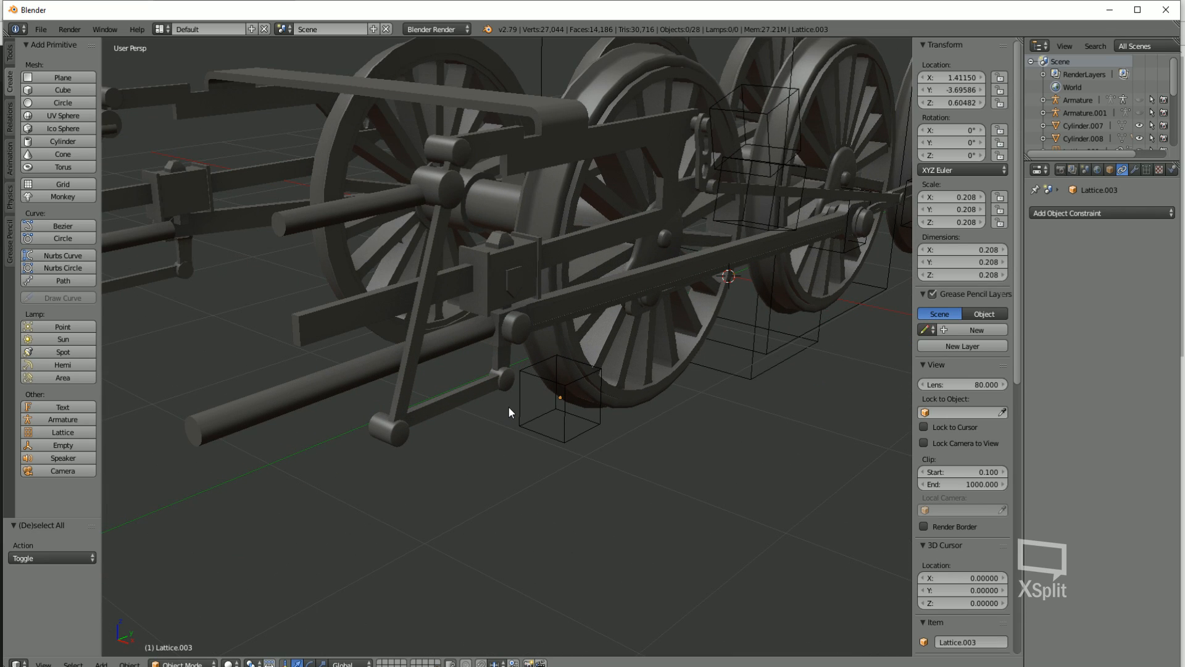
# Duplicate the crosshead arm's lattice onto the lower and upper pivots of the combination lever
pyautogui.rightClick(570, 434)
pyautogui.press('KP_3')
pyautogui.press('KP_5')
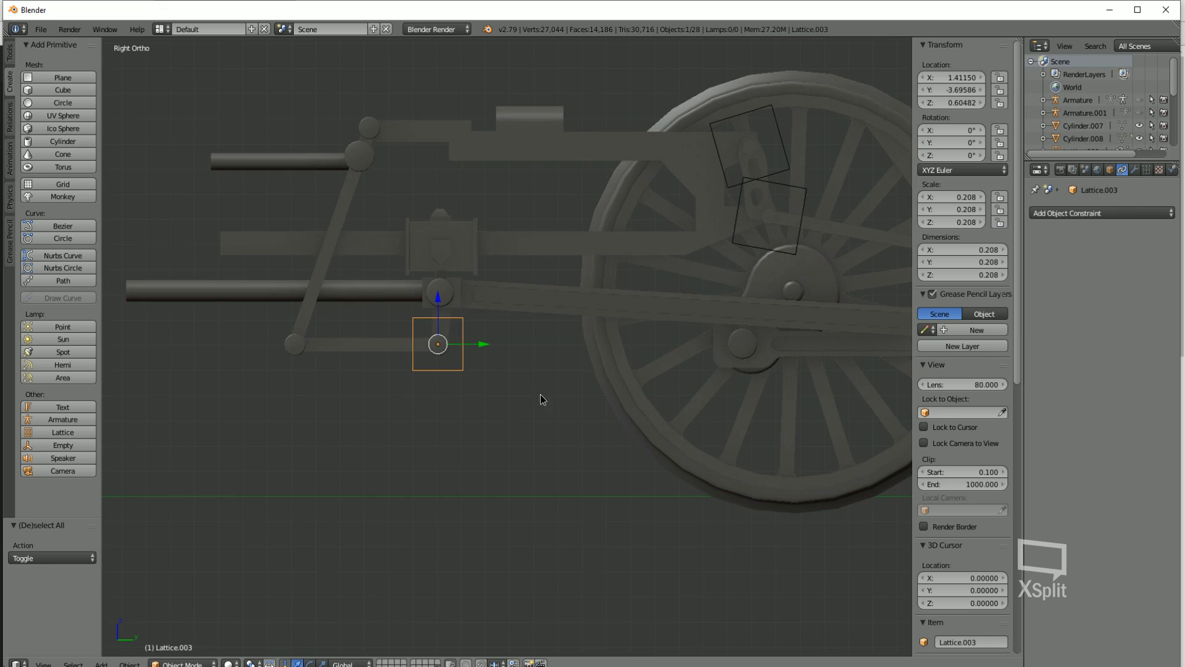
pyautogui.keyDown('shift'); pyautogui.moveTo(540, 394); pyautogui.dragTo(699, 426, button='middle'); pyautogui.keyUp('shift')
pyautogui.scroll(1, 697, 423)
pyautogui.hotkey('shift', 'd')
pyautogui.click(572, 405)
pyautogui.hotkey('shift', 'd')
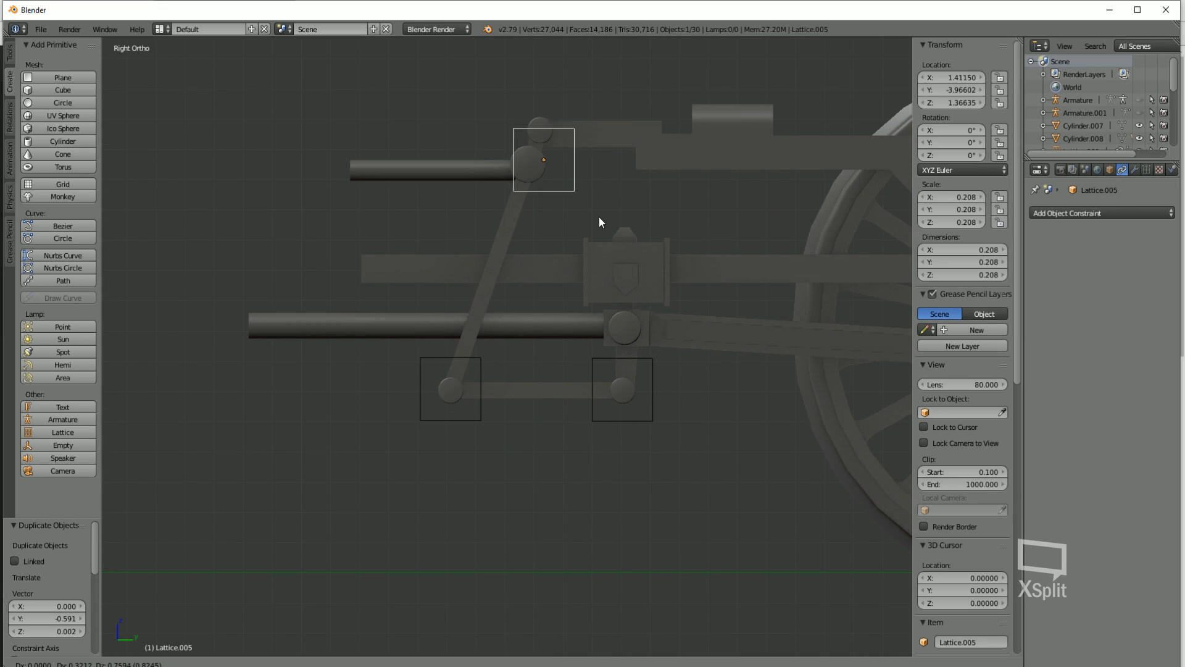
pyautogui.click(593, 190)
pyautogui.press('a')
# Add a single-bone armature at the scene center in perspective view
pyautogui.moveTo(593, 191); pyautogui.dragTo(487, 413, button='middle')
pyautogui.press('KP_5')
pyautogui.scroll(-4, 494, 411)
pyautogui.moveTo(628, 380); pyautogui.dragTo(606, 380, button='middle')
pyautogui.hotkey('shift', 'a')
pyautogui.moveTo(606, 380)
pyautogui.click(673, 381)
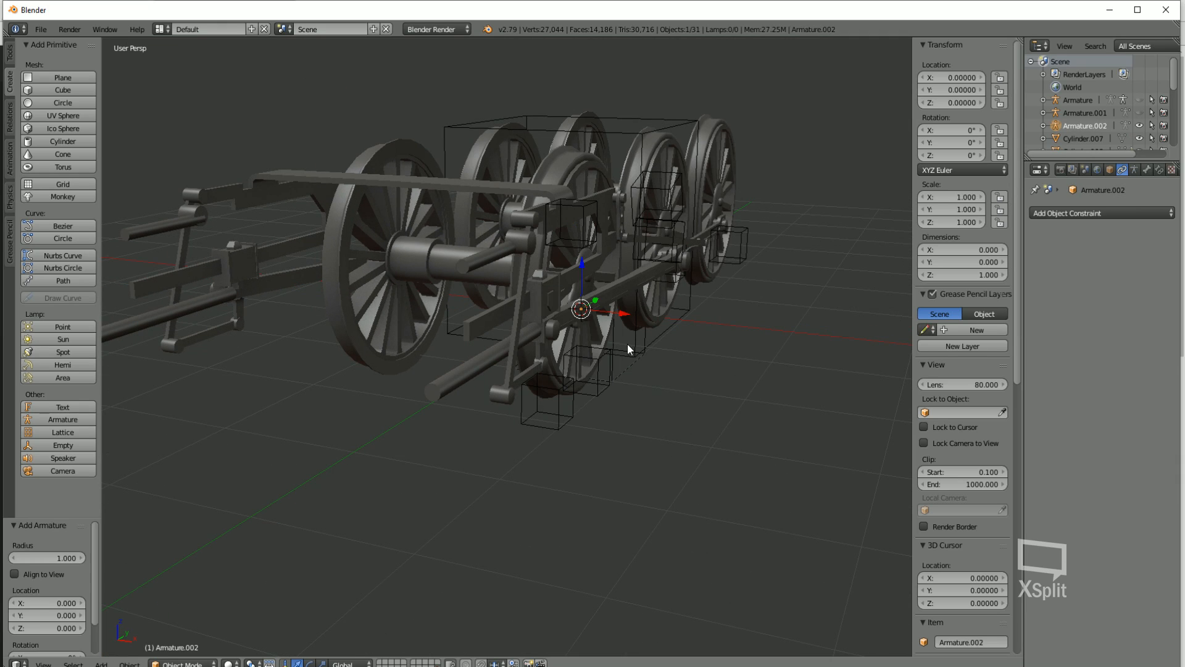
# Raise the new bone's tip to about Z 2.026 in Edit Mode and return to Object Mode
pyautogui.press('Tab')
pyautogui.moveTo(582, 160); pyautogui.dragTo(583, 45)
pyautogui.press('Tab')
pyautogui.scroll(-2, 560, 173)
pyautogui.keyDown('shift'); pyautogui.moveTo(561, 174); pyautogui.dragTo(484, 292, button='middle'); pyautogui.keyUp('shift')
# Extrude a second bone from the first bone's tip and place its end along Y at about 1.28
pyautogui.press('Tab')
pyautogui.rightClick(507, 234)
pyautogui.press('e')
pyautogui.click(507, 234)
pyautogui.moveTo(527, 228); pyautogui.dragTo(852, 207)
pyautogui.press('Tab')
pyautogui.moveTo(870, 216); pyautogui.dragTo(822, 230, button='middle')
pyautogui.press('Tab')
pyautogui.scroll(-5, 822, 230)
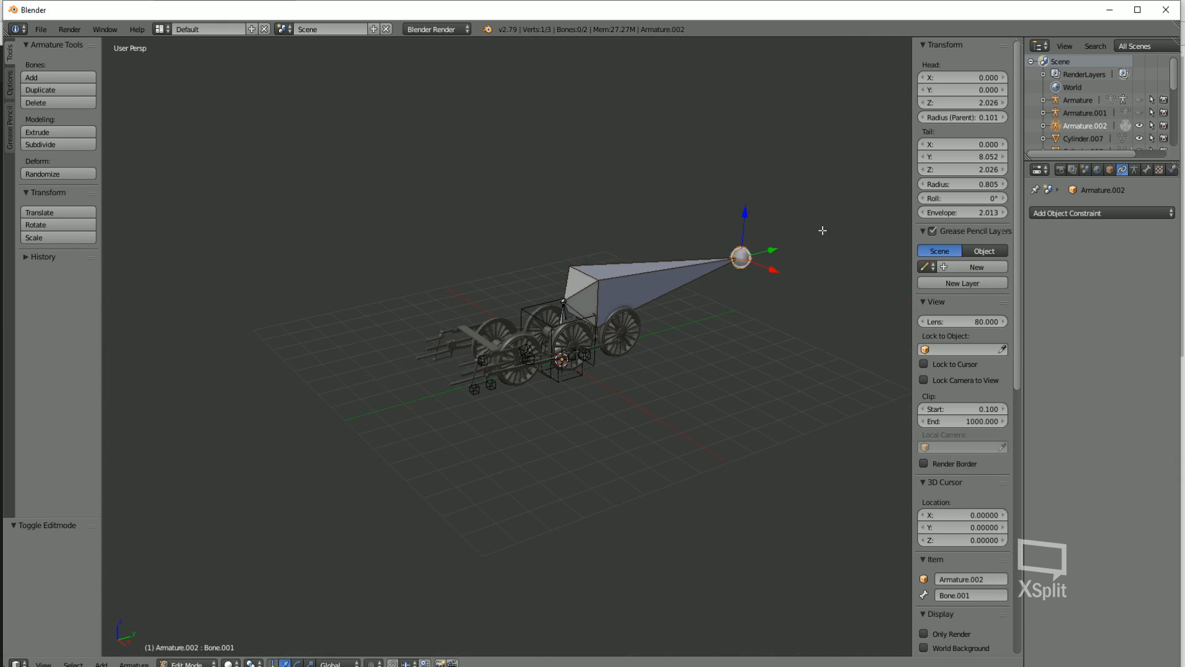
pyautogui.moveTo(774, 252); pyautogui.dragTo(624, 274)
pyautogui.press('Tab')
# Snap the 3D cursor to Lattice.003 on the crosshead arm's lower pivot
pyautogui.scroll(6, 622, 277)
pyautogui.press('a')
pyautogui.rightClick(464, 521)
pyautogui.hotkey('shift', 's')
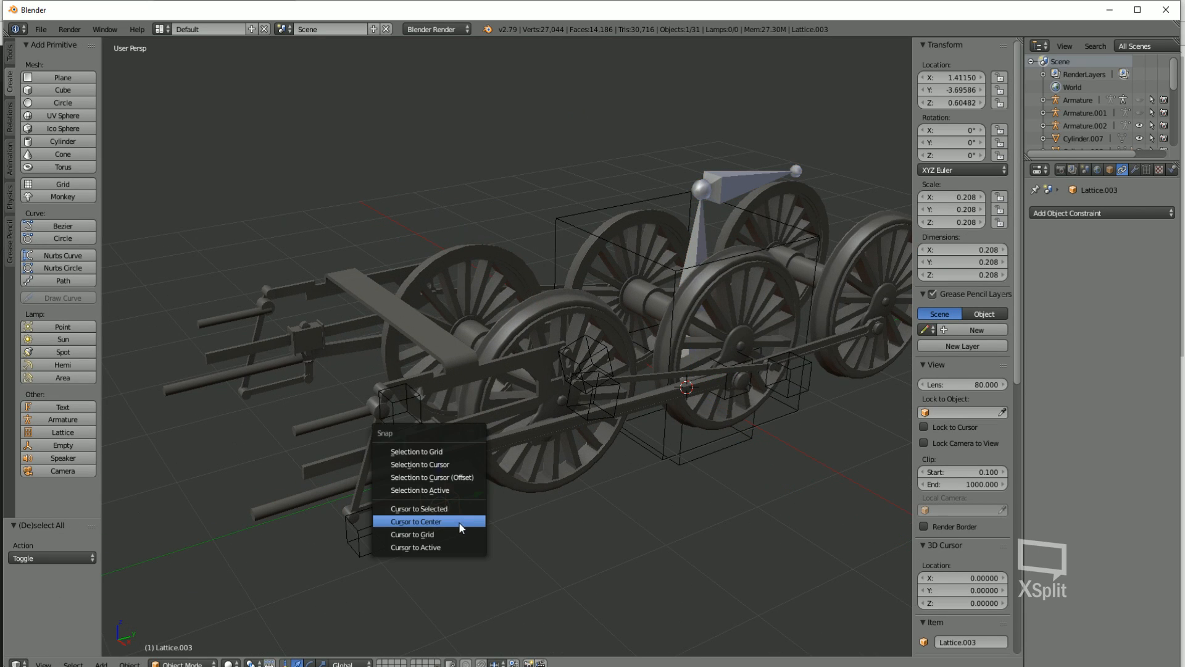
pyautogui.click(431, 512)
# Snap the tip of Armature.002's second bone to the 3D cursor and return to Object Mode
pyautogui.rightClick(795, 158)
pyautogui.press('Tab')
pyautogui.hotkey('shift', 's')
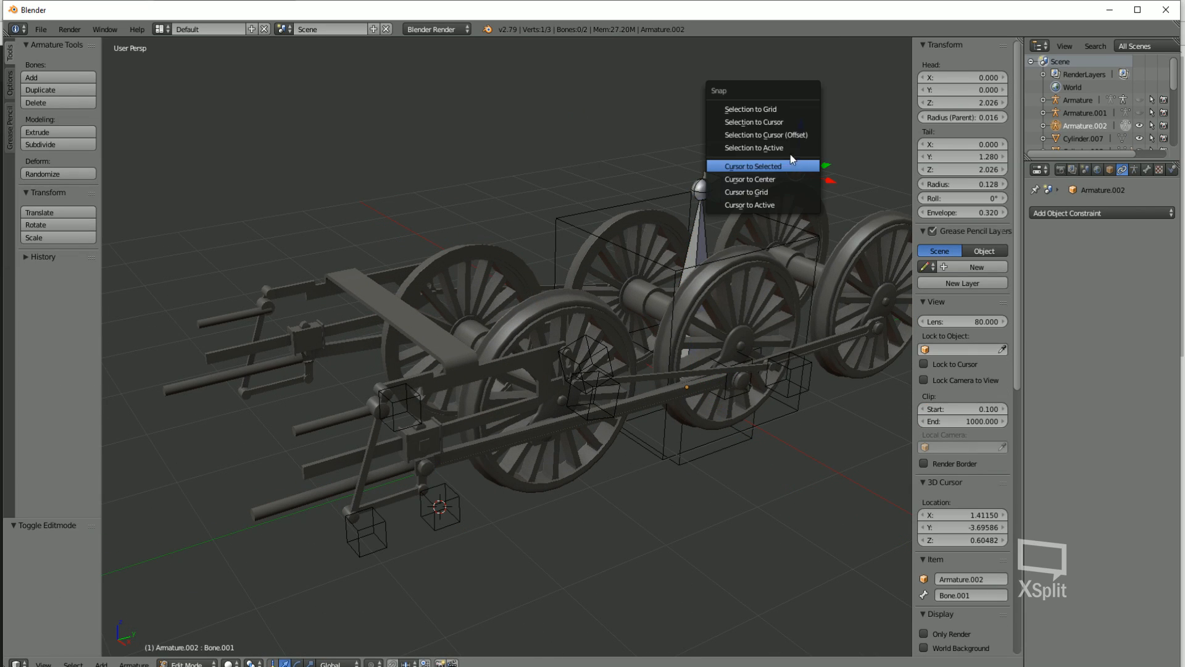
pyautogui.click(778, 137)
pyautogui.press('Tab')
# Snap the 3D cursor to the lattice on the combination lever's lower pivot
pyautogui.keyDown('shift'); pyautogui.moveTo(667, 275); pyautogui.dragTo(714, 204, button='middle'); pyautogui.keyUp('shift')
pyautogui.rightClick(420, 458)
pyautogui.hotkey('shift', 's')
pyautogui.click(424, 483)
# Snap the tip of Armature.002's first bone to the 3D cursor at the combination lever's lower pivot, and return to Object Mode
pyautogui.scroll(-5, 465, 439)
pyautogui.rightClick(620, 246)
pyautogui.press('Tab')
pyautogui.hotkey('shift', 's')
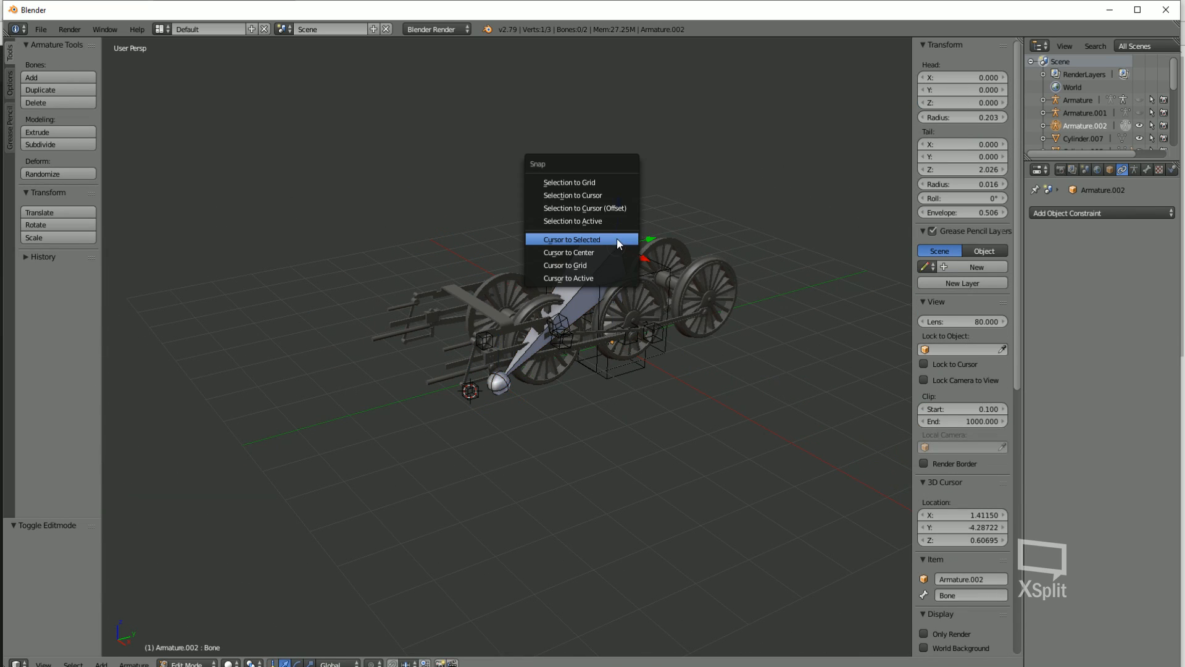
pyautogui.click(601, 208)
pyautogui.press('Tab')
# Snap the 3D cursor to the lattice on the combination lever's upper pivot
pyautogui.scroll(3, 415, 328)
pyautogui.rightClick(480, 344)
pyautogui.hotkey('shift', 's')
pyautogui.click(450, 377)
# Snap the root of Armature.002's first bone to the 3D cursor and return to solid display in Object Mode
pyautogui.moveTo(674, 327); pyautogui.dragTo(664, 373, button='middle')
pyautogui.press('Tab')
pyautogui.press('Tab')
pyautogui.rightClick(745, 205)
pyautogui.press('Tab')
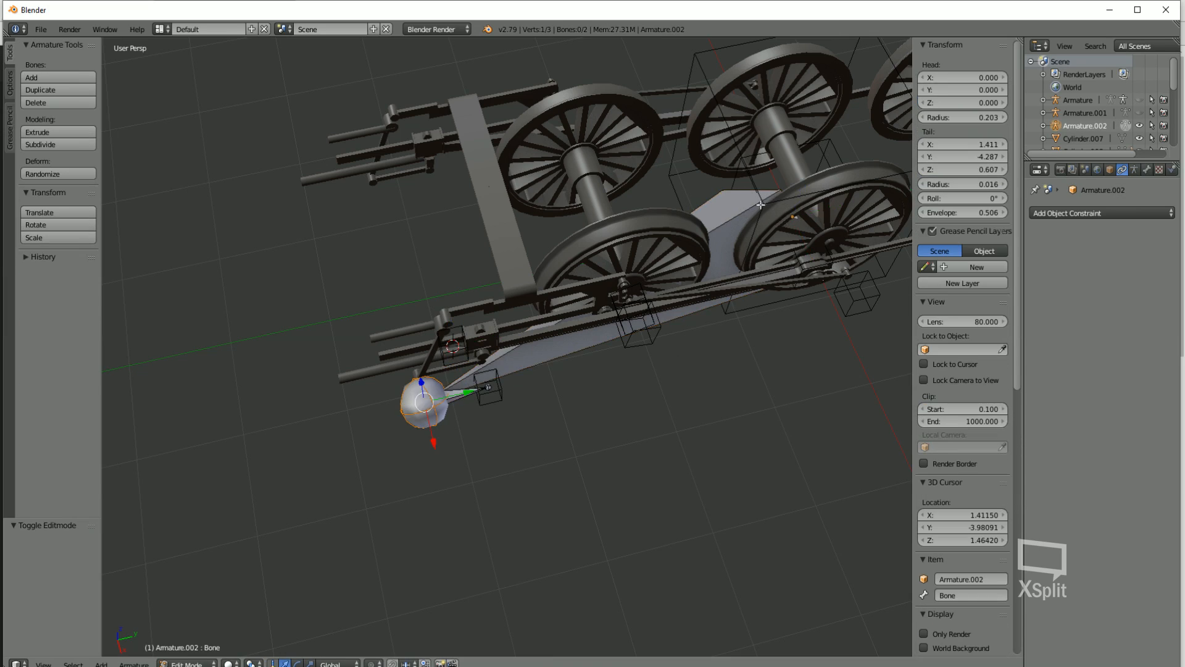
pyautogui.press('z')
pyautogui.rightClick(794, 216)
pyautogui.hotkey('shift', 's')
pyautogui.click(768, 185)
pyautogui.press('Tab')
pyautogui.moveTo(768, 186); pyautogui.dragTo(583, 261, button='middle')
pyautogui.press('z')
# Add an Inverse Kinematics bone constraint to Armature.002's second bone with Lattice.003 as target, and leave Pose Mode
pyautogui.scroll(4, 472, 468)
pyautogui.press('a')
pyautogui.scroll(2, 473, 476)
pyautogui.scroll(-3, 498, 437)
pyautogui.moveTo(466, 413); pyautogui.dragTo(534, 413, button='middle')
pyautogui.scroll(3, 535, 414)
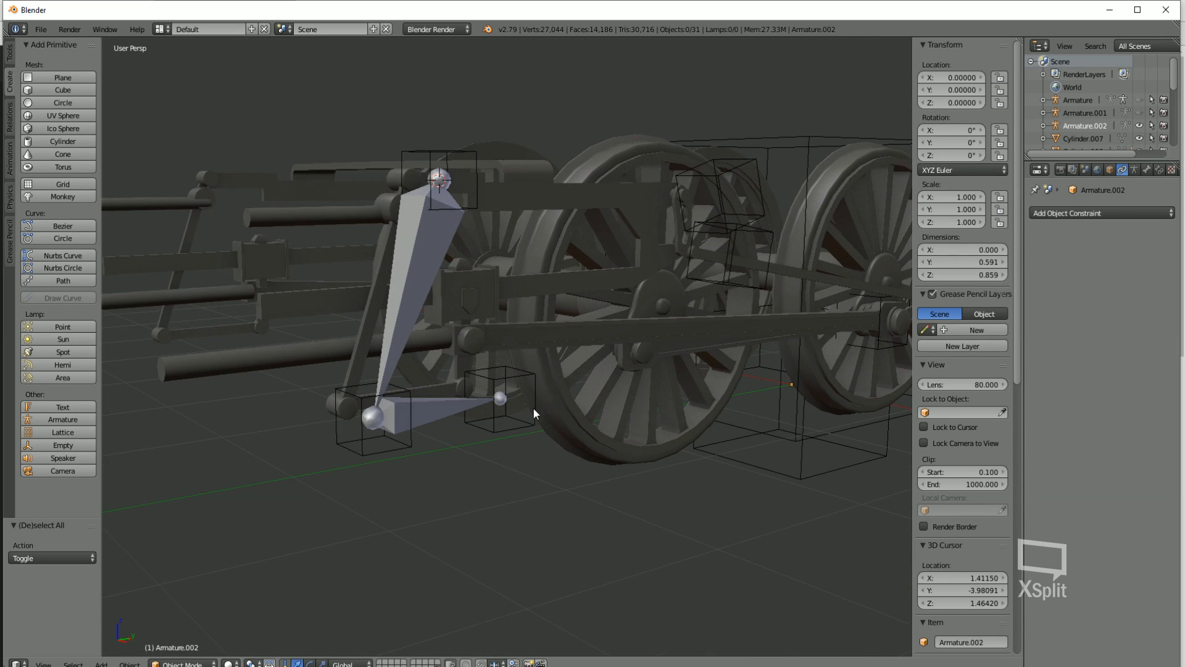
pyautogui.moveTo(639, 427); pyautogui.dragTo(454, 474, button='middle')
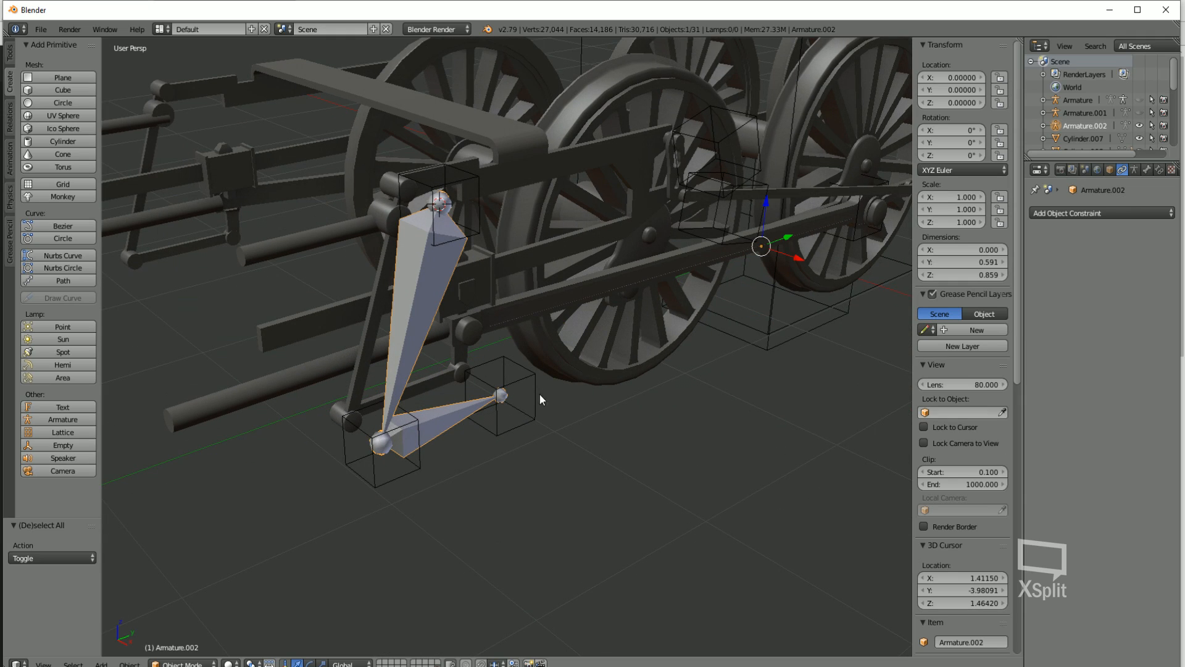
pyautogui.click(1088, 213)
pyautogui.click(179, 663)
pyautogui.click(184, 622)
pyautogui.rightClick(458, 423)
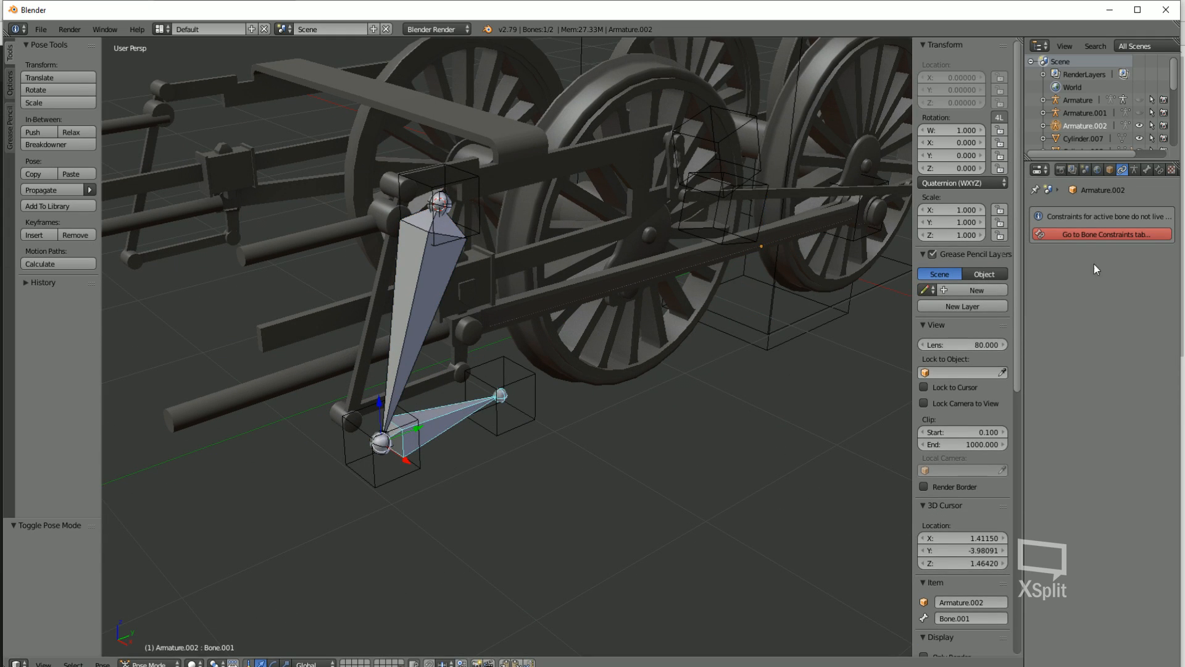
pyautogui.click(1094, 235)
pyautogui.click(1041, 214)
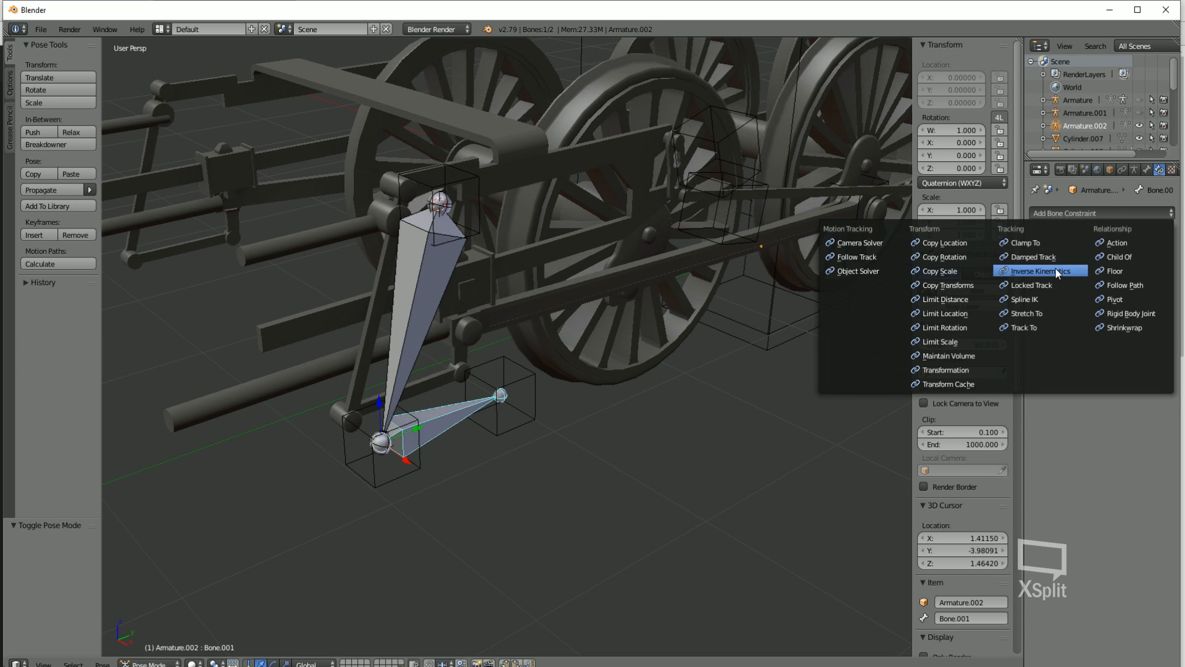
pyautogui.click(1057, 269)
pyautogui.click(518, 416)
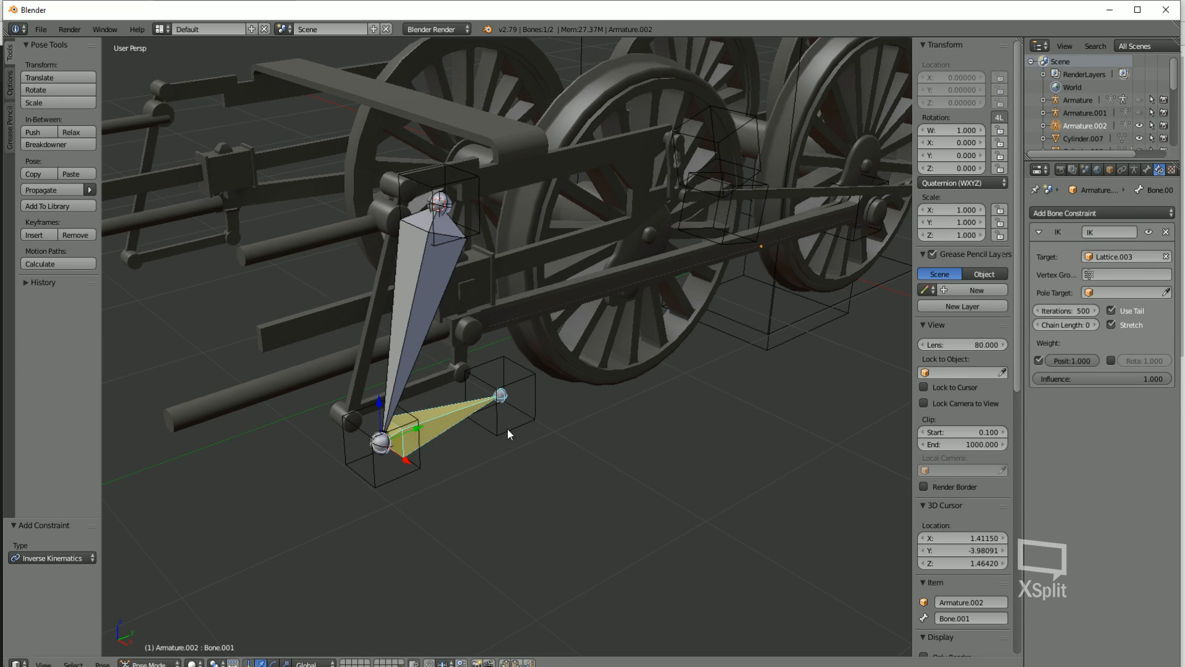
pyautogui.hotkey('ctrl', 'Tab')
# Test-move Lattice.003 to check how the IK bones follow, and leave it in its original position
pyautogui.rightClick(517, 416)
pyautogui.press('g')
pyautogui.click(524, 432)
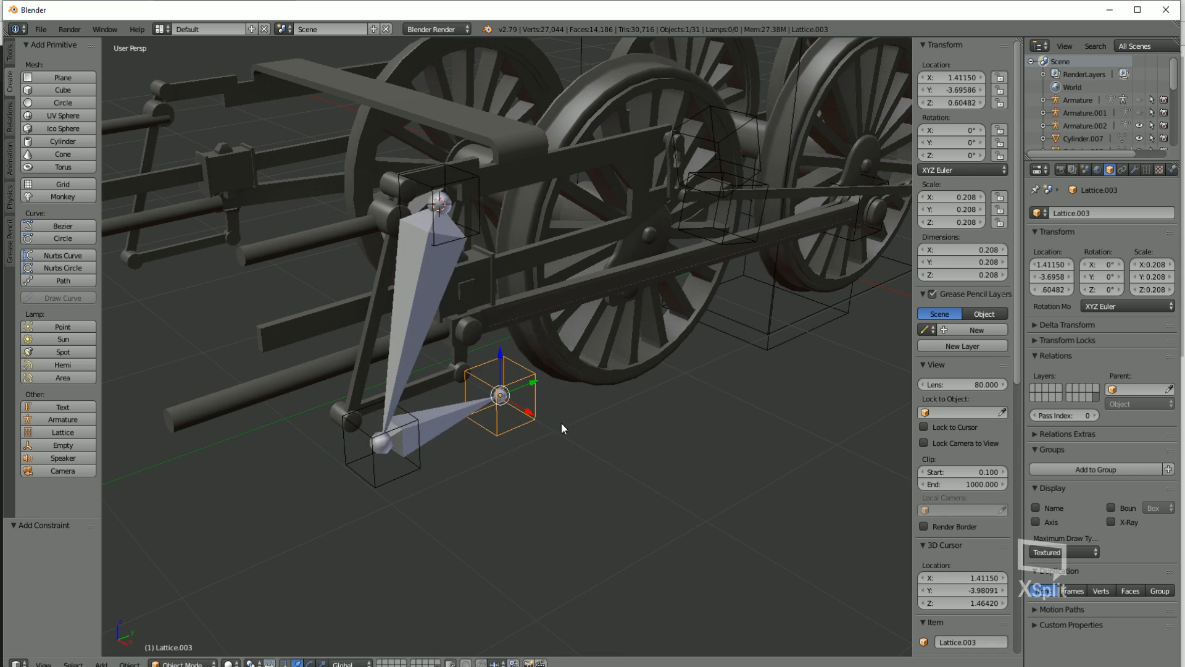
pyautogui.press('a')
# Add Copy Location and Copy Rotation constraints to Lattice.004 on the combination lever's lower pivot
pyautogui.scroll(3, 557, 412)
pyautogui.moveTo(557, 412); pyautogui.dragTo(478, 482, button='middle')
pyautogui.rightClick(478, 482)
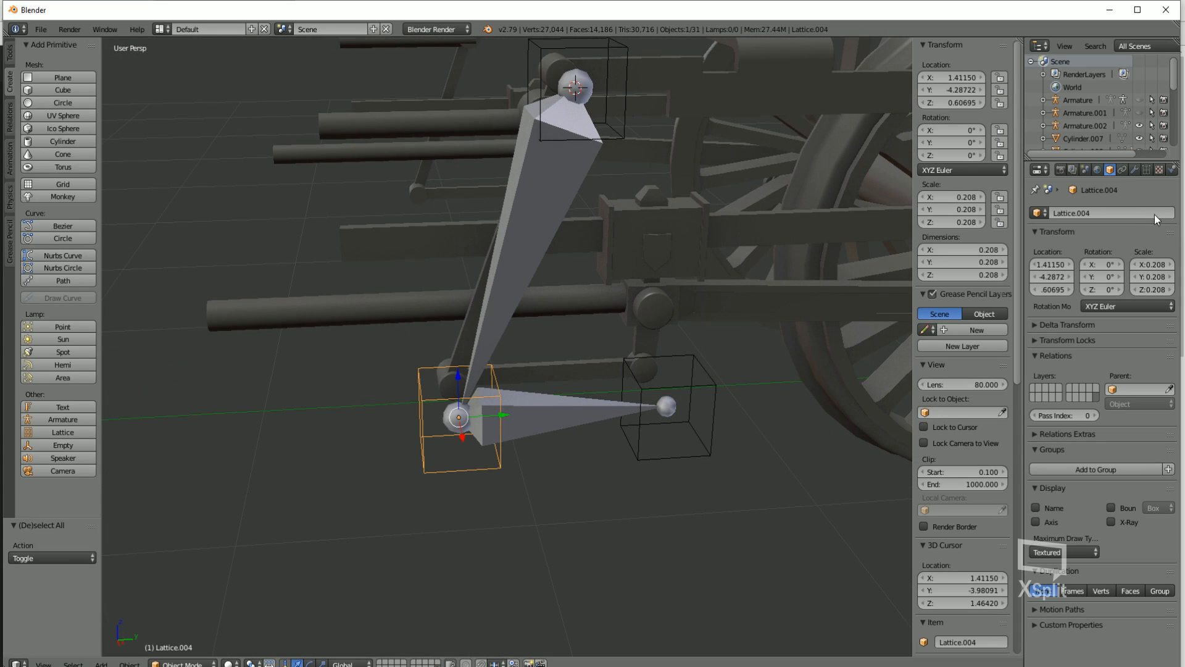
pyautogui.click(1125, 169)
pyautogui.click(1043, 213)
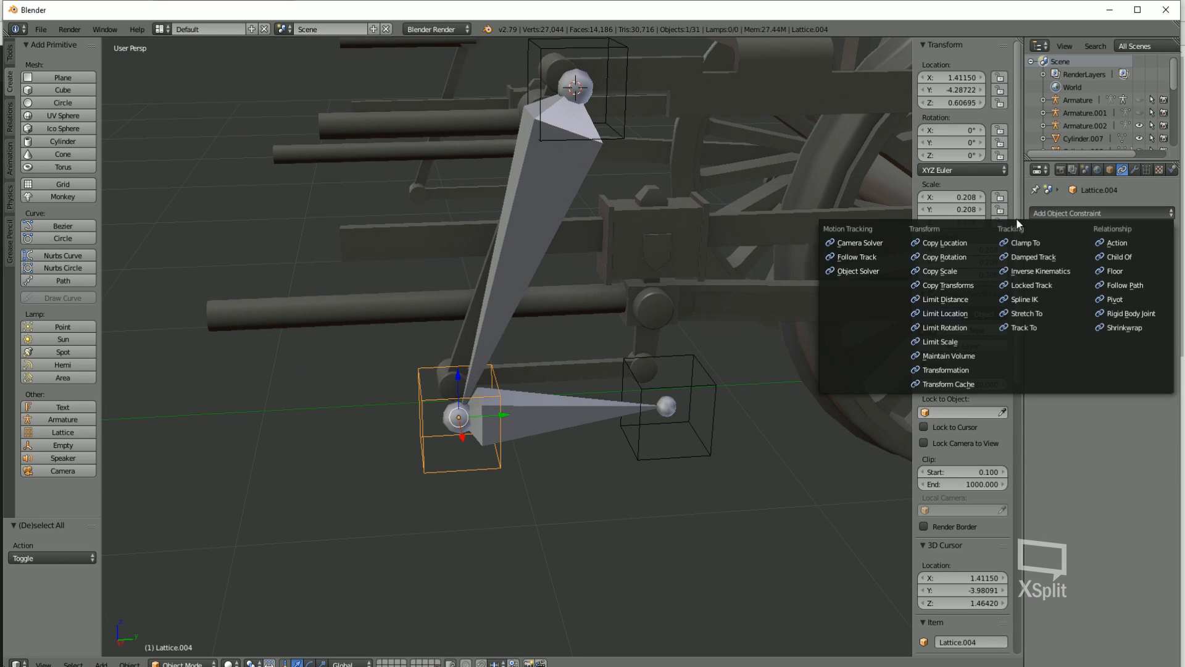
pyautogui.click(959, 245)
pyautogui.click(951, 258)
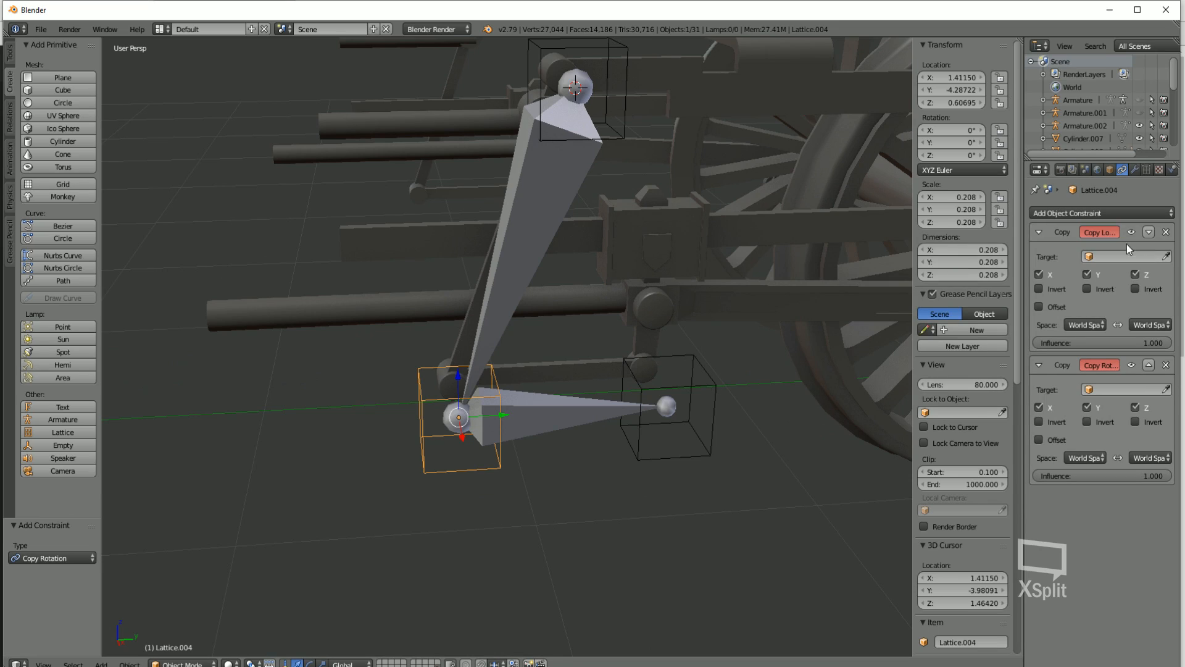
# Target both of Lattice.004's copy constraints to Bone.001 of Armature.002
pyautogui.click(1102, 257)
pyautogui.click(1077, 314)
pyautogui.click(1127, 275)
pyautogui.click(1092, 331)
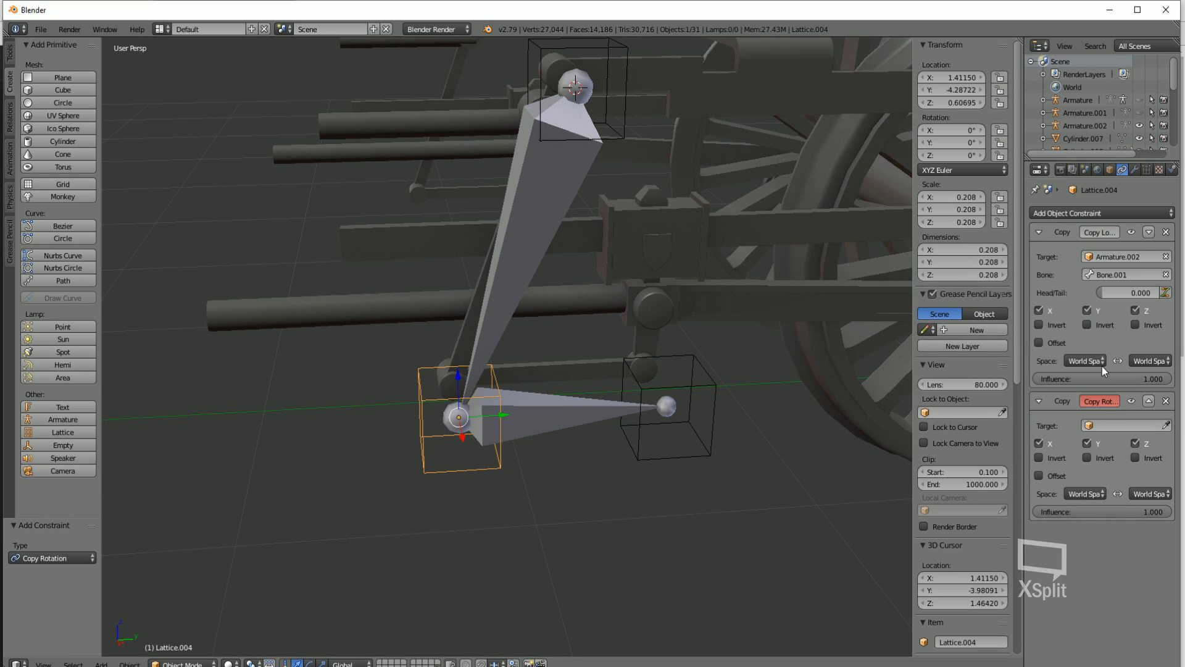
pyautogui.click(1087, 426)
pyautogui.click(1070, 482)
pyautogui.click(1106, 445)
pyautogui.click(1090, 474)
# Test-move Lattice.003 again to check that Lattice.004 follows the bone, cancelling the move
pyautogui.moveTo(728, 419); pyautogui.dragTo(645, 406, button='middle')
pyautogui.rightClick(644, 407)
pyautogui.press('g')
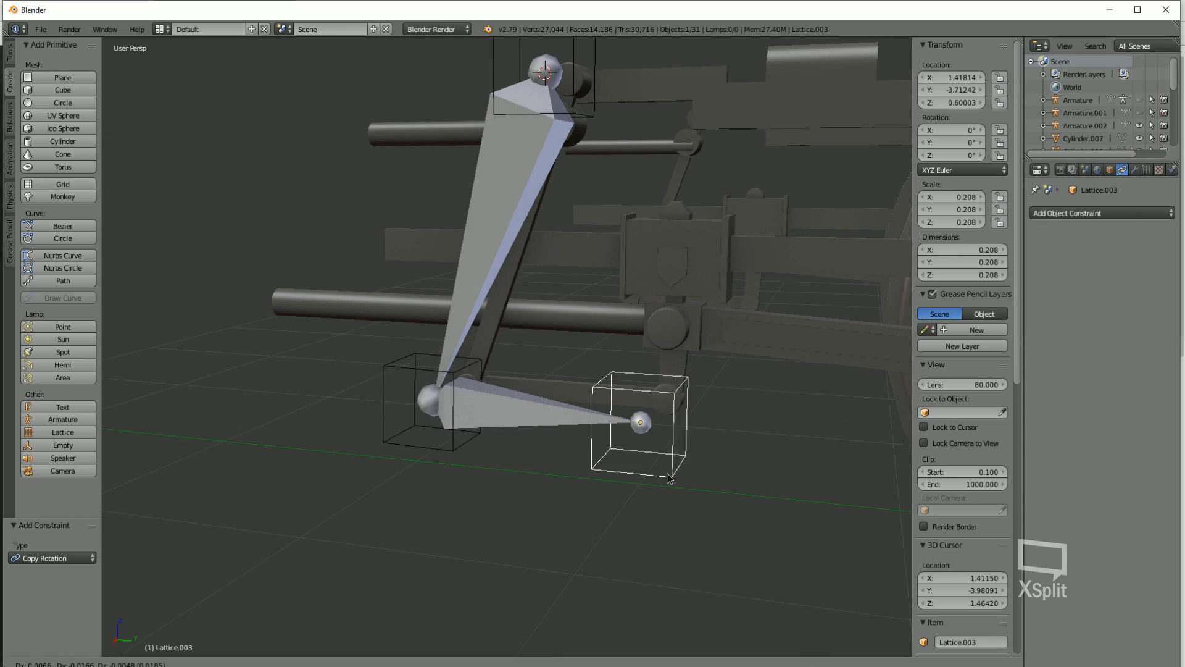
pyautogui.click(699, 461)
pyautogui.press('a')
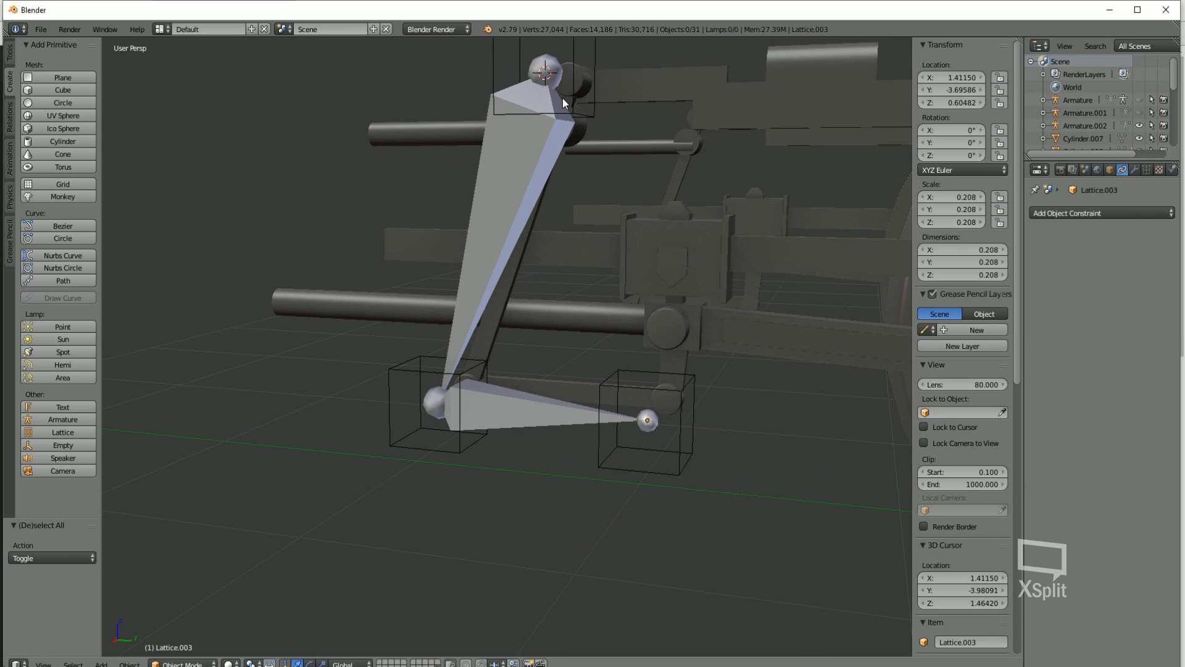
# Add a Copy Rotation constraint to Lattice.005 on the upper pivot, targeting Bone of Armature.002
pyautogui.keyDown('shift'); pyautogui.moveTo(562, 98); pyautogui.dragTo(557, 204, button='middle'); pyautogui.keyUp('shift')
pyautogui.click(1094, 213)
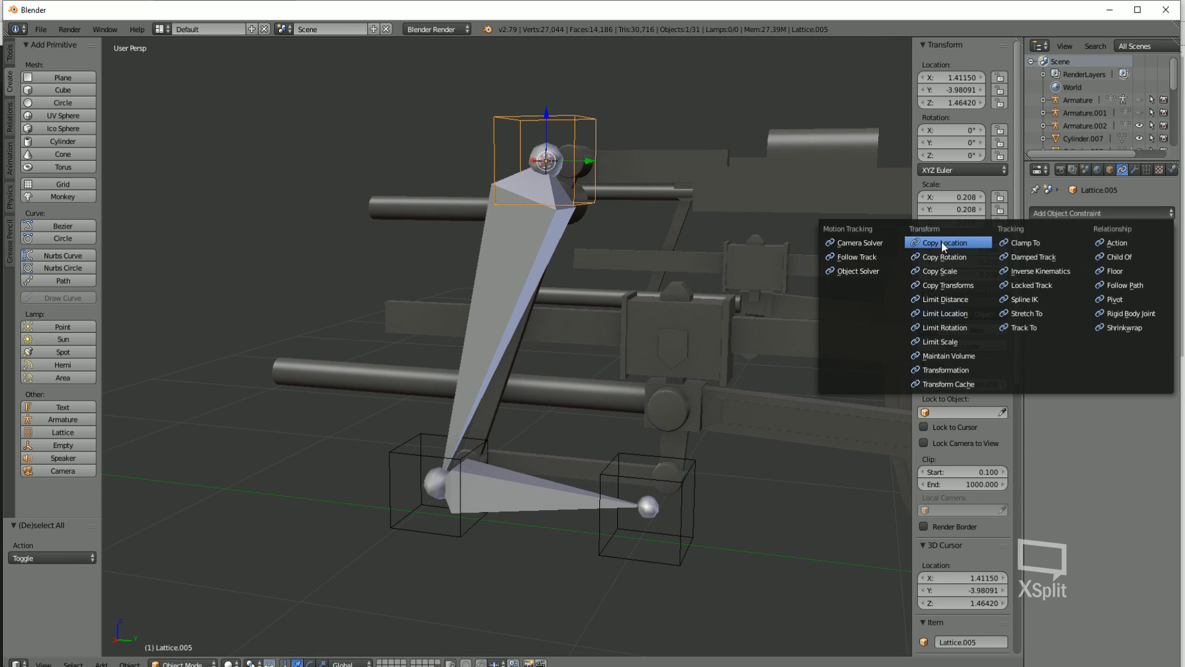
pyautogui.click(963, 257)
pyautogui.click(1098, 256)
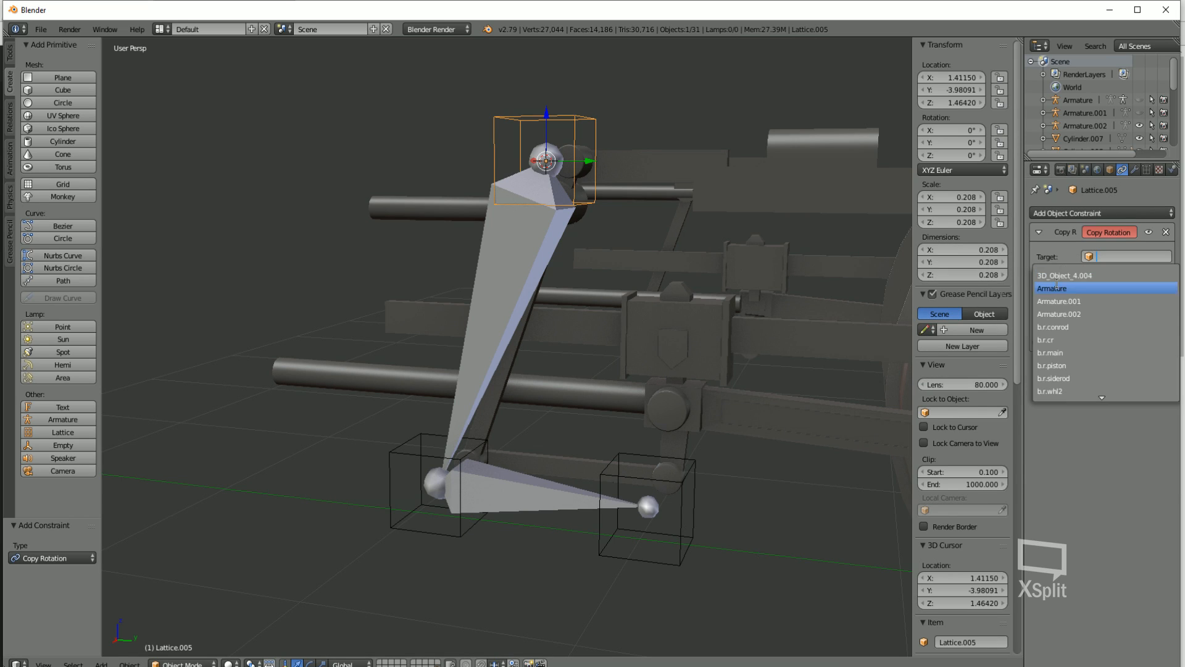
pyautogui.click(1084, 314)
pyautogui.click(1101, 275)
pyautogui.click(1093, 294)
pyautogui.press('a')
# Parent the combination lever (Cylinder.008) to Lattice.005 at its upper pivot
pyautogui.scroll(-1, 568, 436)
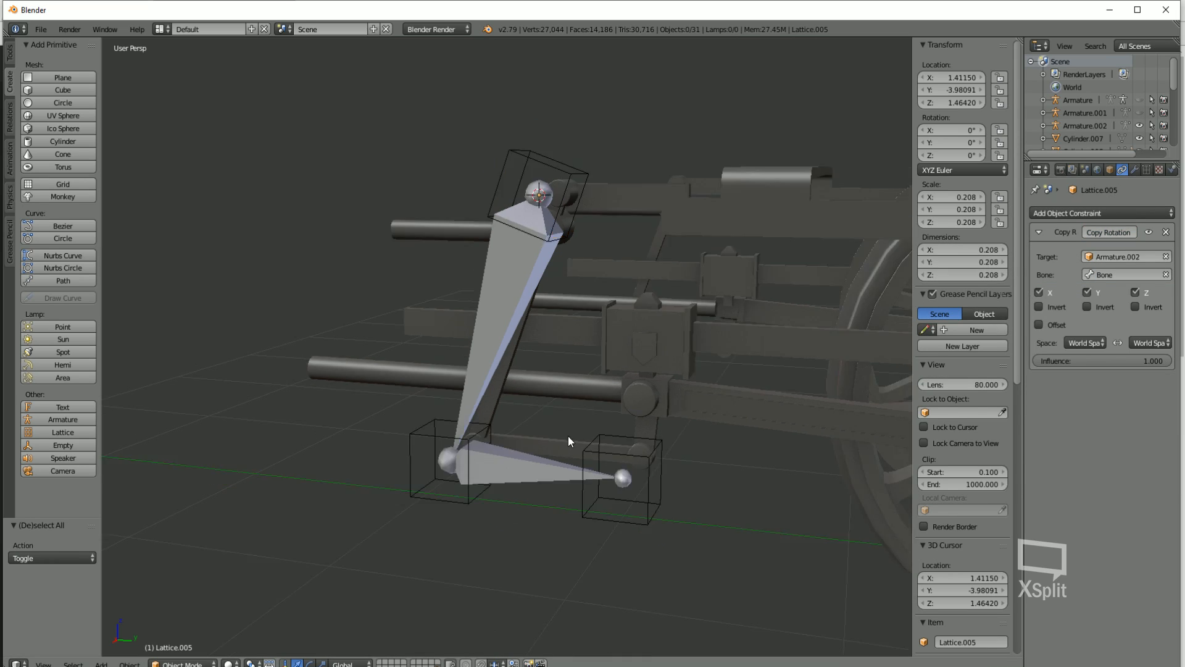
pyautogui.moveTo(581, 370); pyautogui.dragTo(642, 384, button='middle')
pyautogui.scroll(1, 643, 384)
pyautogui.rightClick(551, 147)
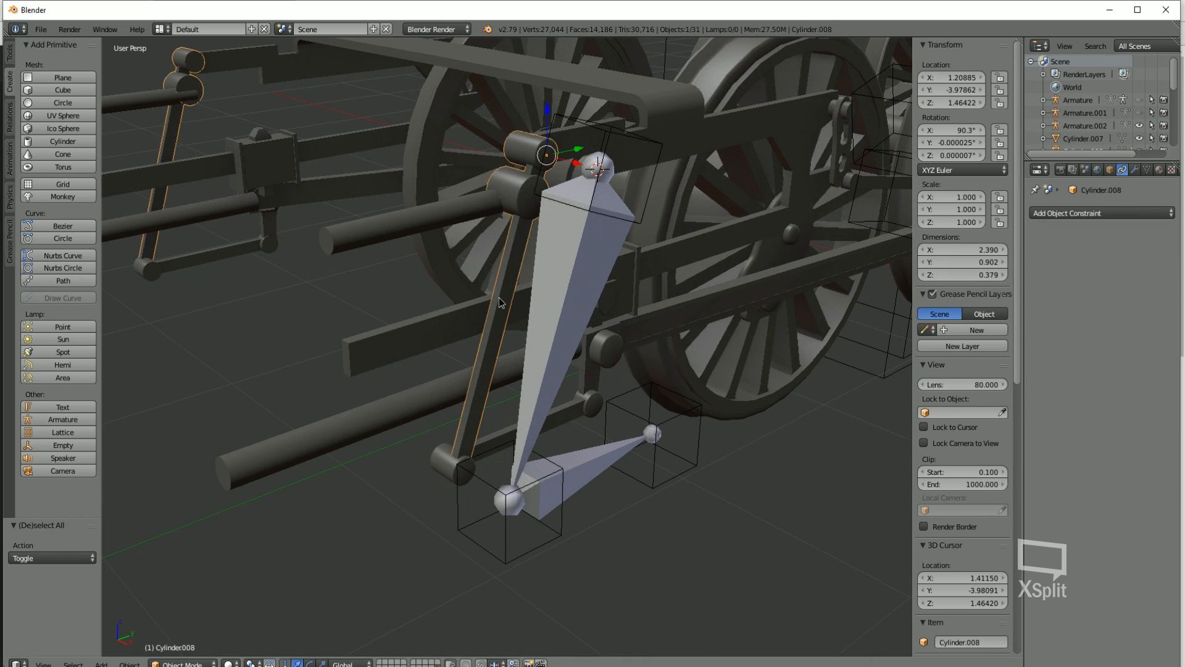
pyautogui.keyDown('shift'); pyautogui.rightClick(616, 131); pyautogui.keyUp('shift')
pyautogui.hotkey('ctrl', 'p')
pyautogui.click(616, 131)
# Parent the union link at the combination lever's lower end to Lattice.004 using Object (Keep Transform)
pyautogui.rightClick(489, 438)
pyautogui.keyDown('shift'); pyautogui.rightClick(528, 551); pyautogui.keyUp('shift')
pyautogui.hotkey('ctrl', 'p')
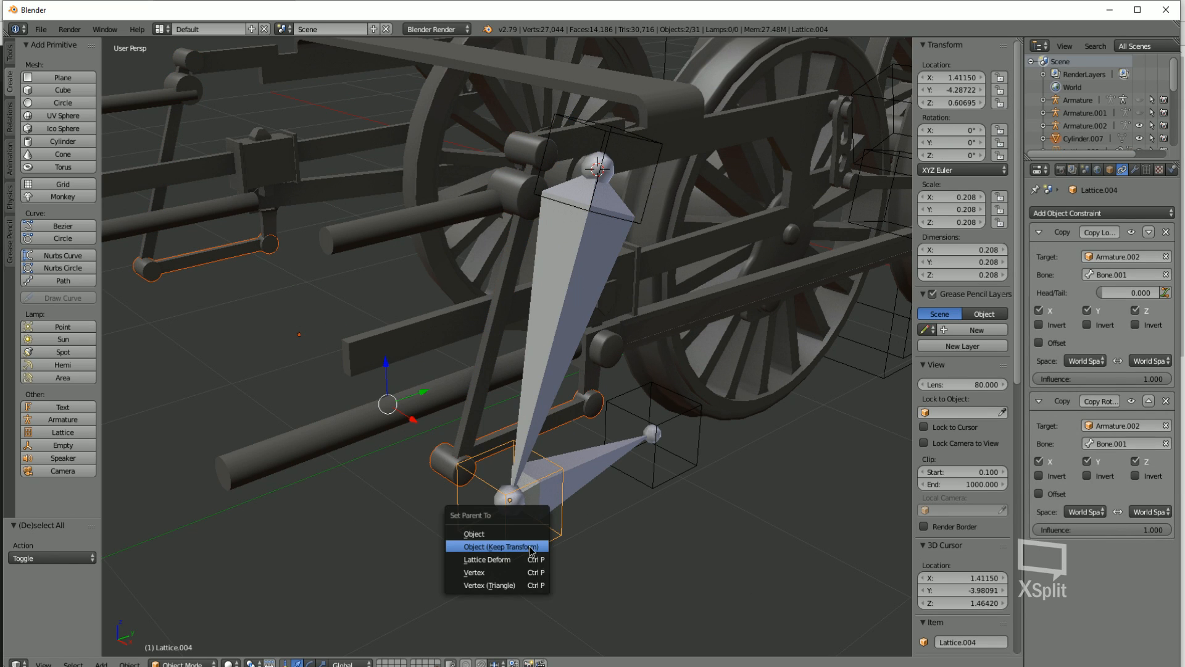
pyautogui.click(530, 548)
pyautogui.press('a')
# Play the animation briefly to check the combination lever and union link, and stop it
pyautogui.scroll(5, 492, 594)
pyautogui.scroll(-3, 492, 594)
pyautogui.hotkey('alt', 'a')
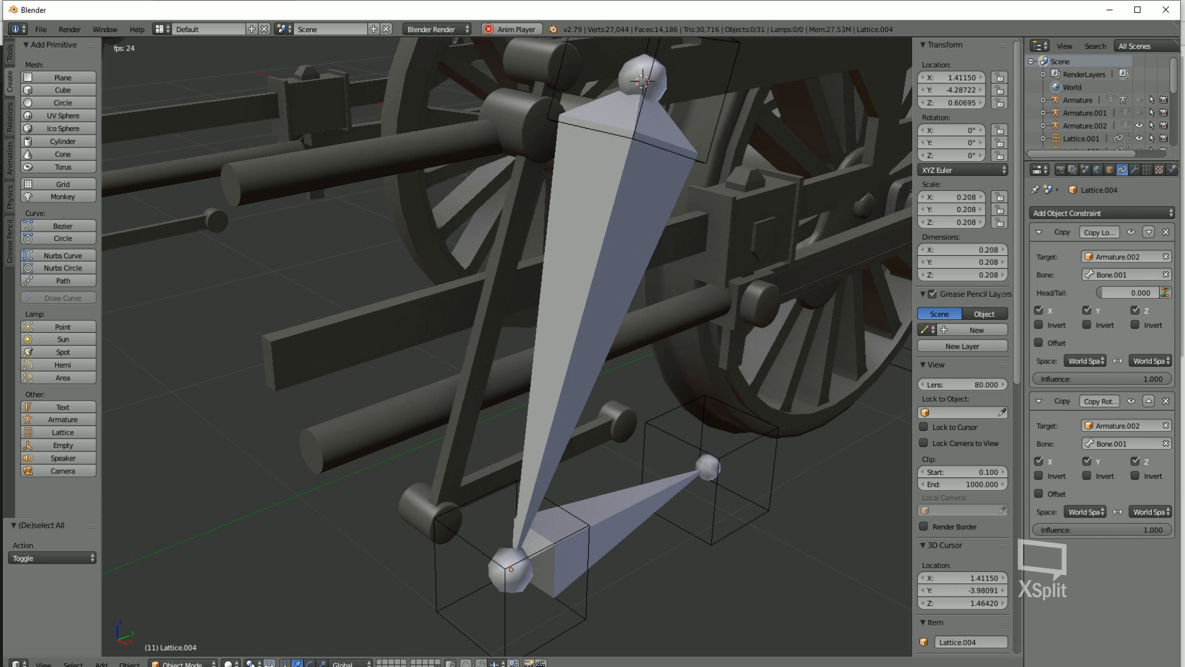
pyautogui.press('Escape')
# Parent Lattice.003 on the crosshead arm to the crosshead, Cube.010
pyautogui.rightClick(710, 550)
pyautogui.scroll(-3, 709, 550)
pyautogui.moveTo(709, 551); pyautogui.dragTo(565, 429, button='middle')
pyautogui.scroll(1, 685, 404)
pyautogui.keyDown('shift'); pyautogui.rightClick(613, 273); pyautogui.keyUp('shift')
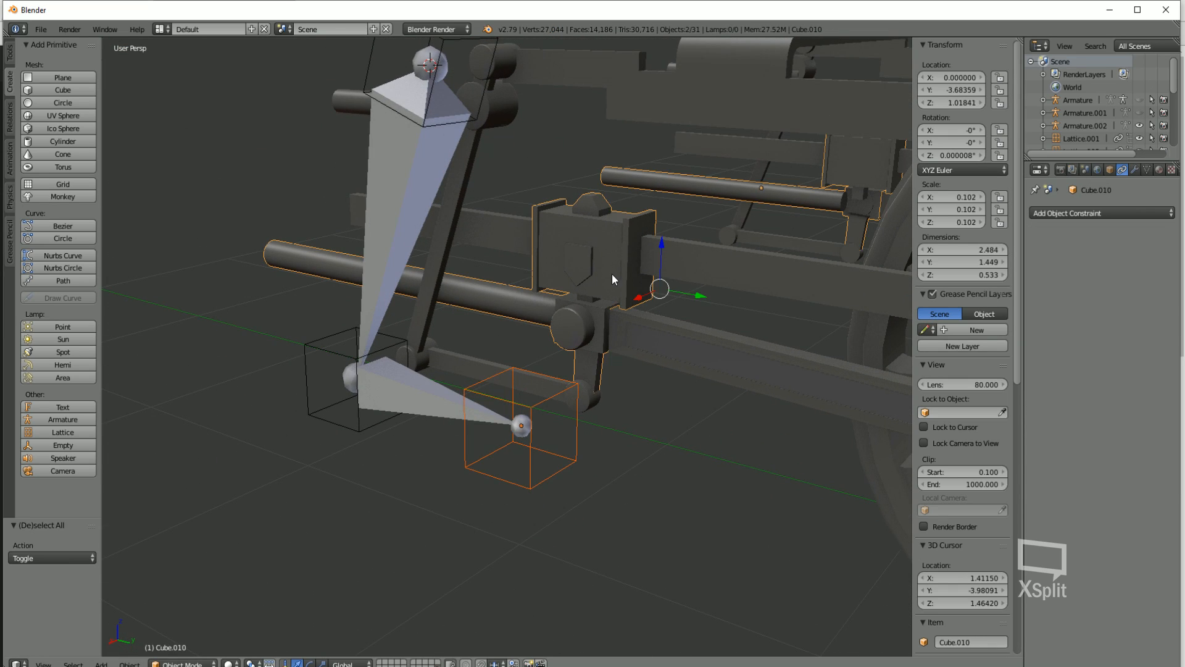
pyautogui.hotkey('ctrl', 'p')
pyautogui.click(626, 286)
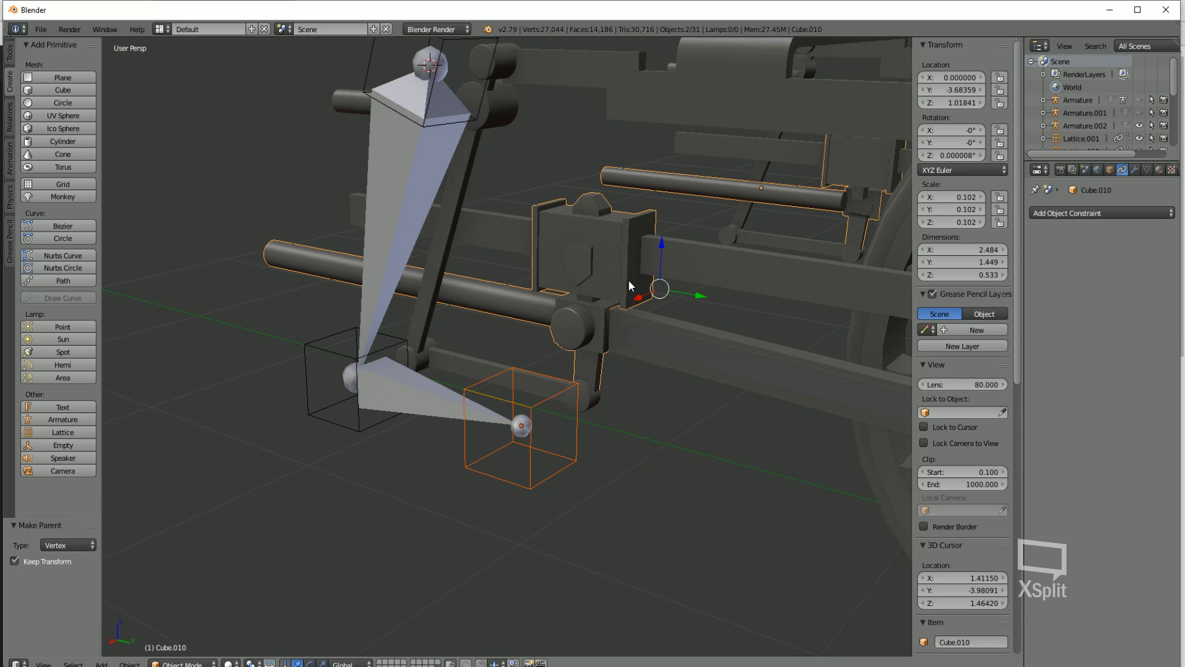
pyautogui.hotkey('ctrl', 'p')
pyautogui.click(628, 270)
pyautogui.press('a')
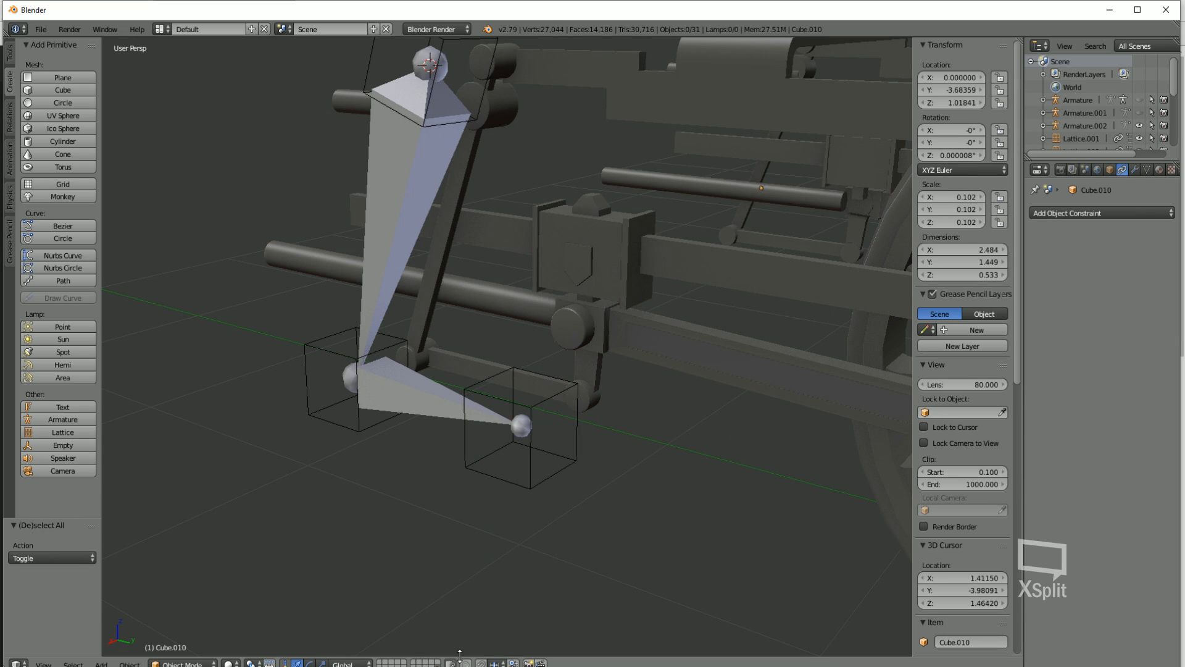
# Play the animation and examine how the combination lever and union link move with the crosshead
pyautogui.hotkey('alt', 'a')
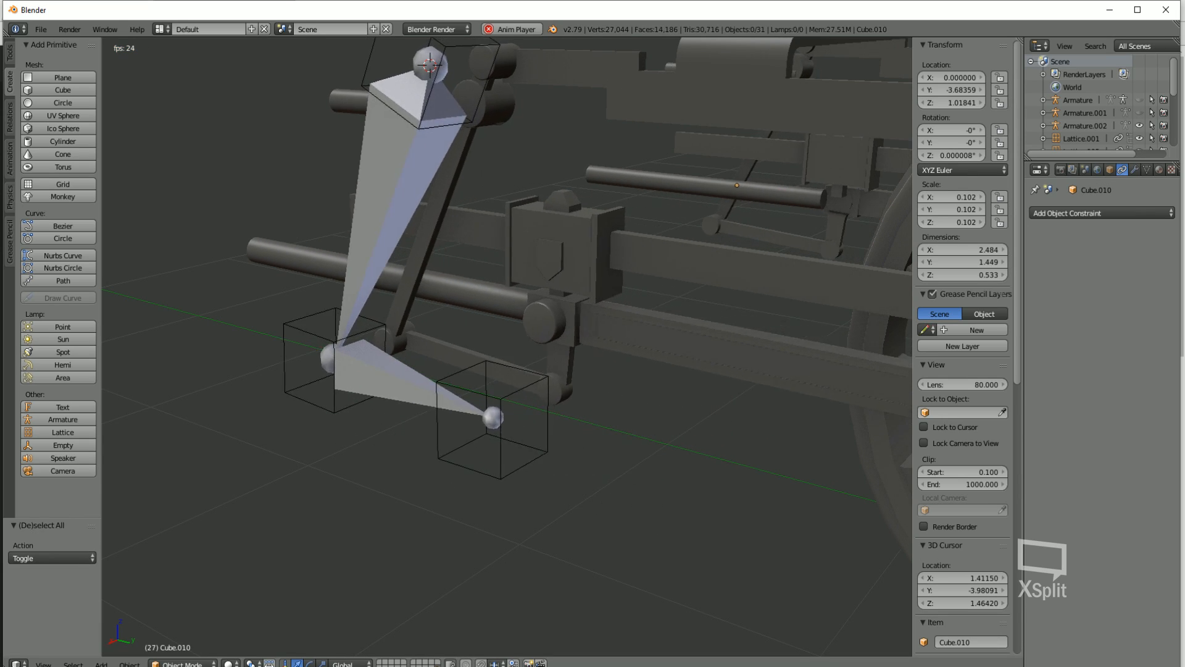
pyautogui.moveTo(462, 463); pyautogui.dragTo(494, 334, button='middle')
pyautogui.moveTo(406, 224); pyautogui.dragTo(547, 344, button='middle')
# Examine the valve rod's (Cylinder.009) Limit Rotation and Limit Location constraints while the animation plays
pyautogui.rightClick(450, 269)
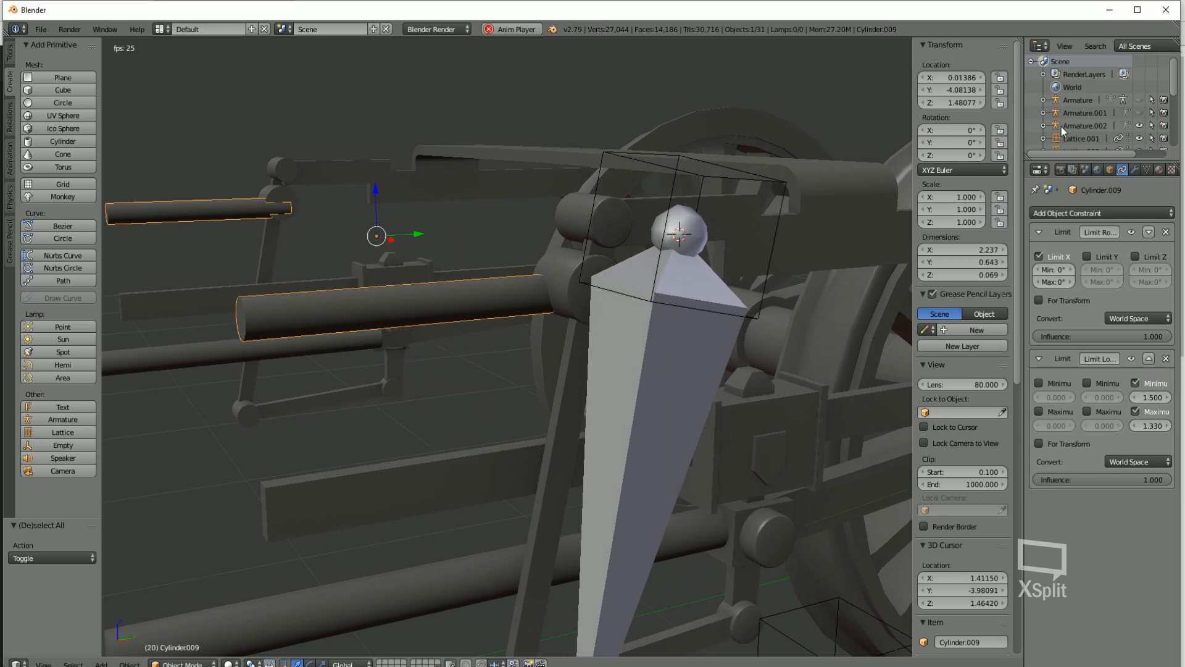
pyautogui.moveTo(562, 290); pyautogui.dragTo(540, 280, button='middle')
pyautogui.scroll(1, 496, 305)
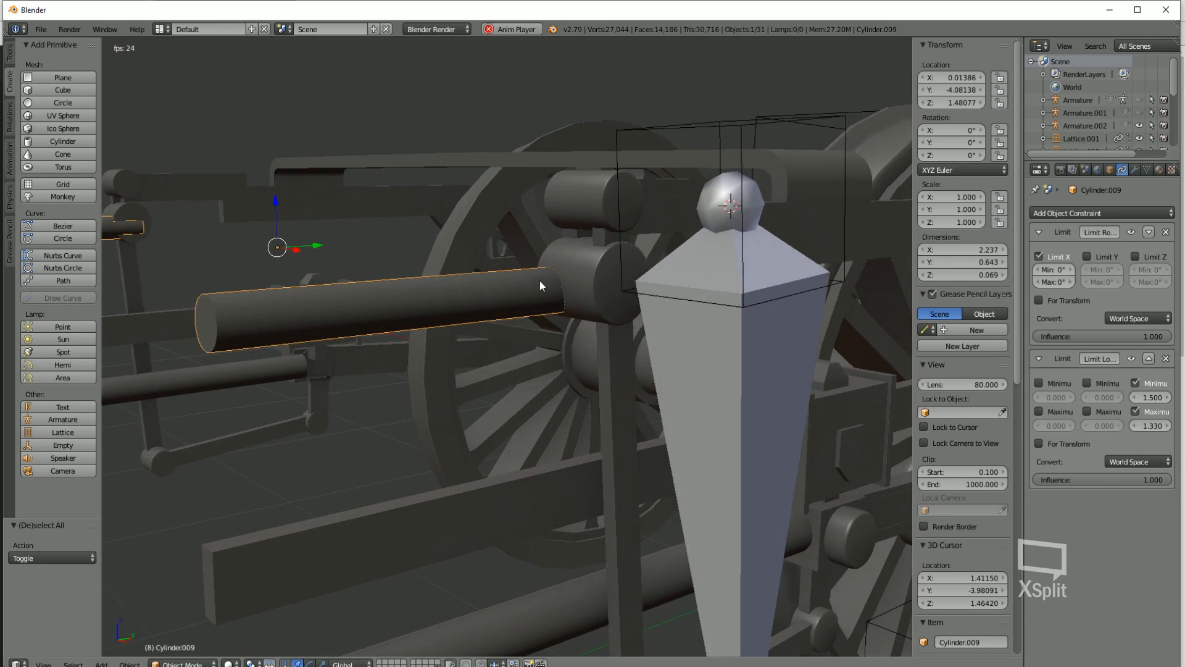
pyautogui.scroll(-1, 543, 279)
pyautogui.scroll(-1, 963, 207)
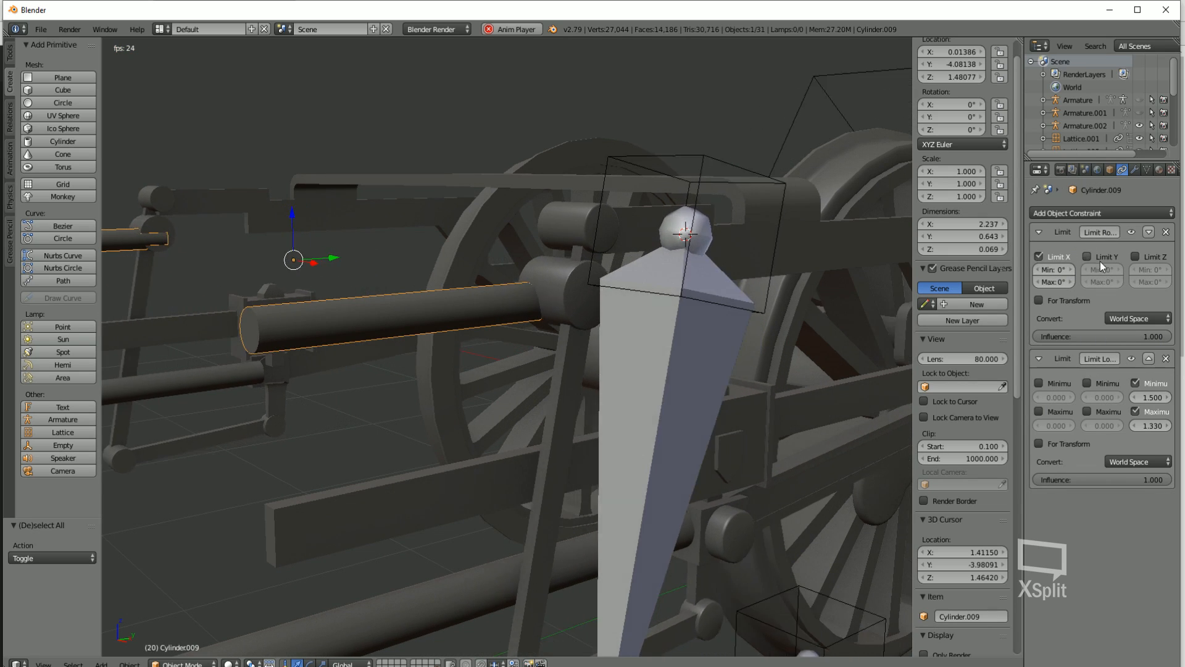
pyautogui.press('r')
pyautogui.press('Escape')
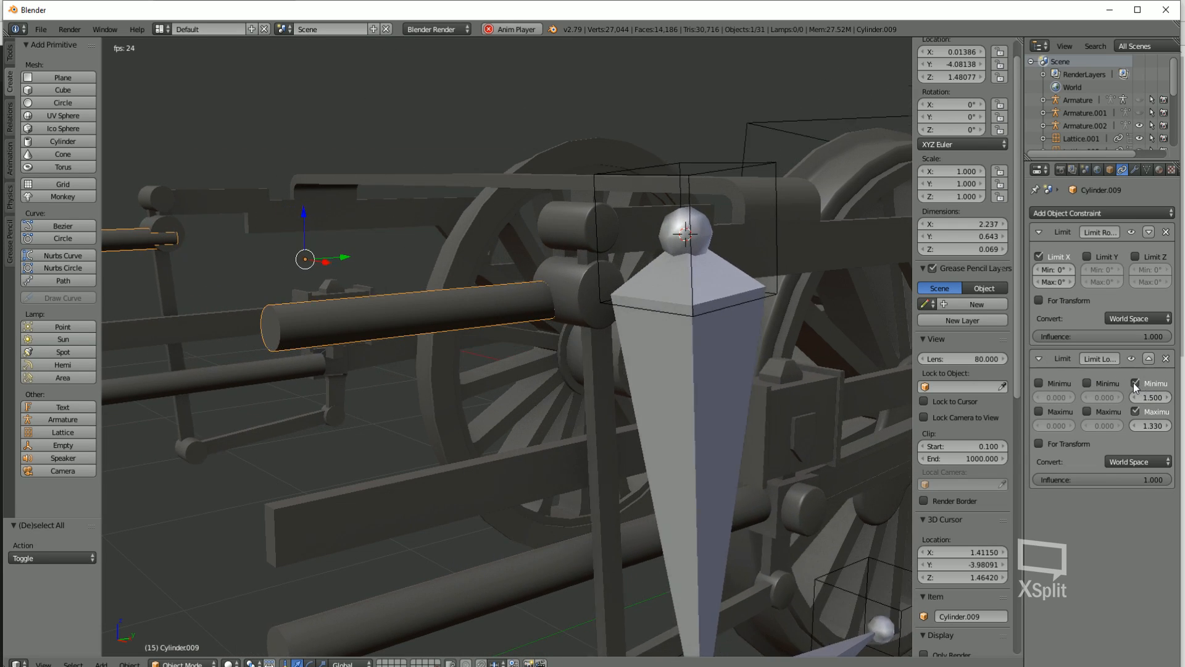
pyautogui.moveTo(1027, 364); pyautogui.dragTo(845, 364)
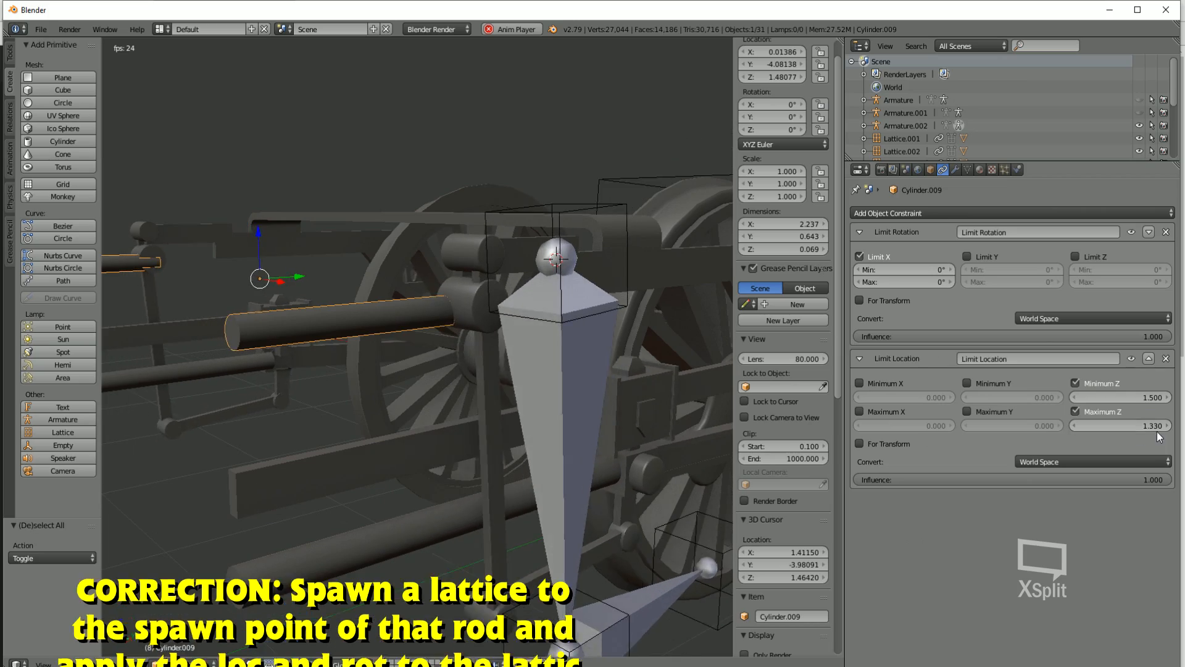
pyautogui.moveTo(843, 304); pyautogui.dragTo(1006, 304)
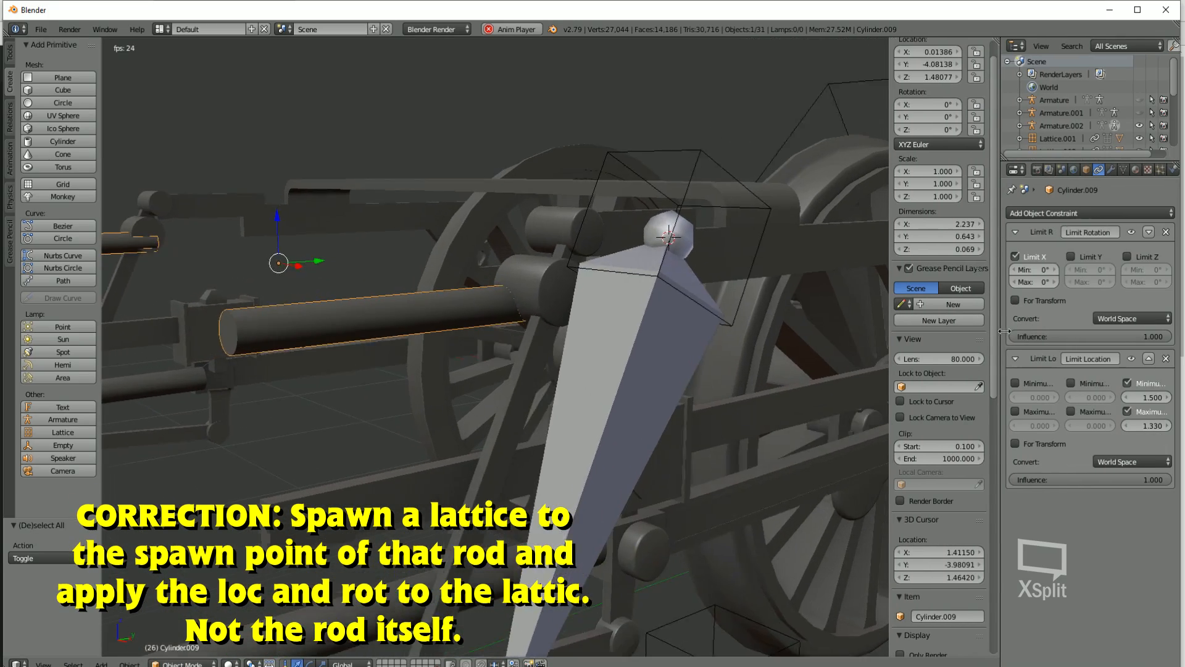
# Hide Armature.002's first bone in Pose Mode, return to Object Mode and hide the whole armature
pyautogui.scroll(-5, 523, 336)
pyautogui.keyDown('shift'); pyautogui.moveTo(523, 336); pyautogui.dragTo(505, 368, button='middle'); pyautogui.keyUp('shift')
pyautogui.rightClick(413, 368)
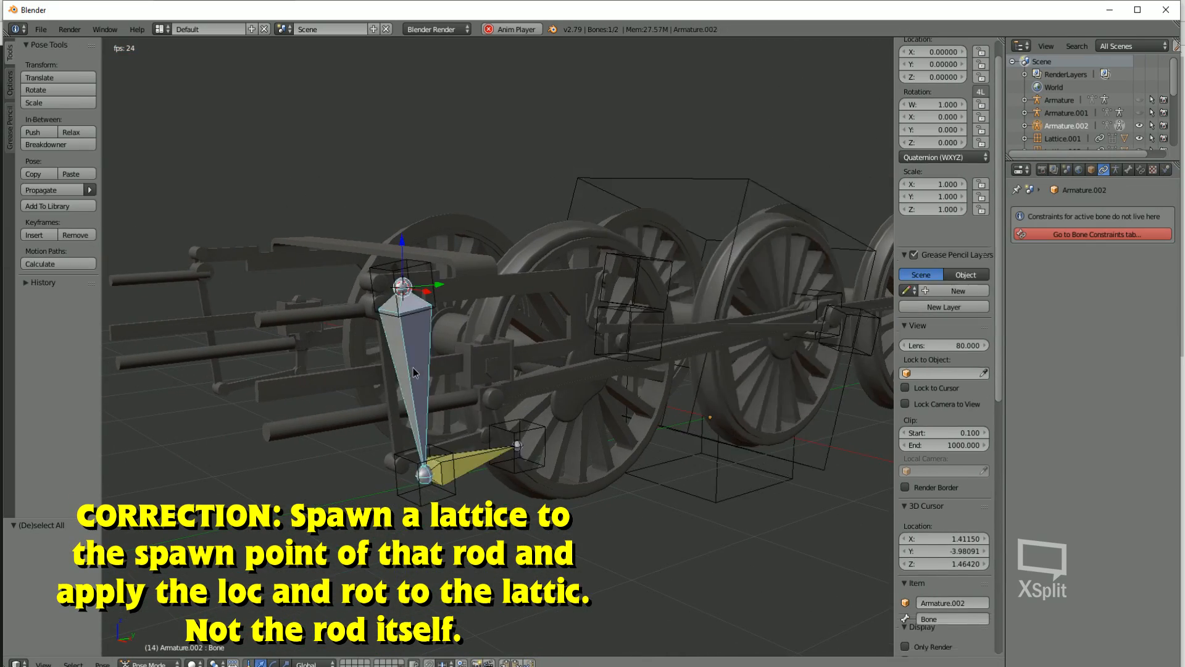
pyautogui.press('h')
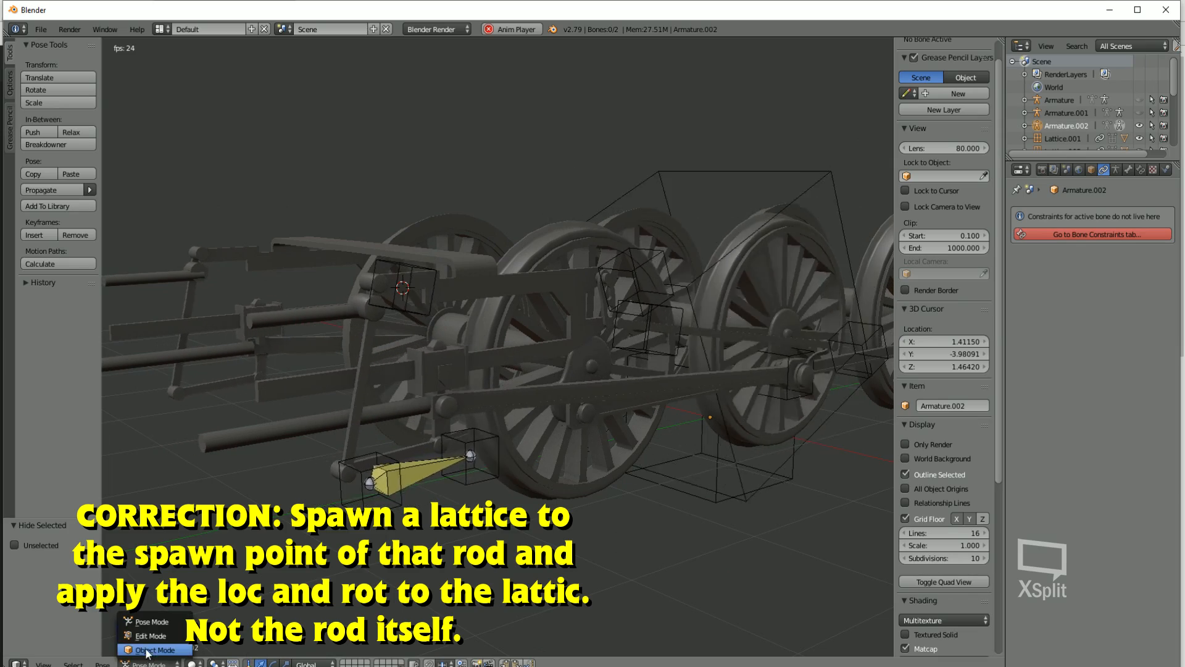
pyautogui.hotkey('ctrl', 'Tab')
pyautogui.press('h')
# Turn on Only Render for the viewport and examine the running valve gear without lattices and grid
pyautogui.keyDown('shift'); pyautogui.moveTo(431, 416); pyautogui.dragTo(561, 443, button='middle'); pyautogui.keyUp('shift')
pyautogui.scroll(-2, 555, 407)
pyautogui.moveTo(553, 391); pyautogui.dragTo(541, 423, button='middle')
pyautogui.scroll(1, 647, 390)
pyautogui.scroll(-2, 478, 391)
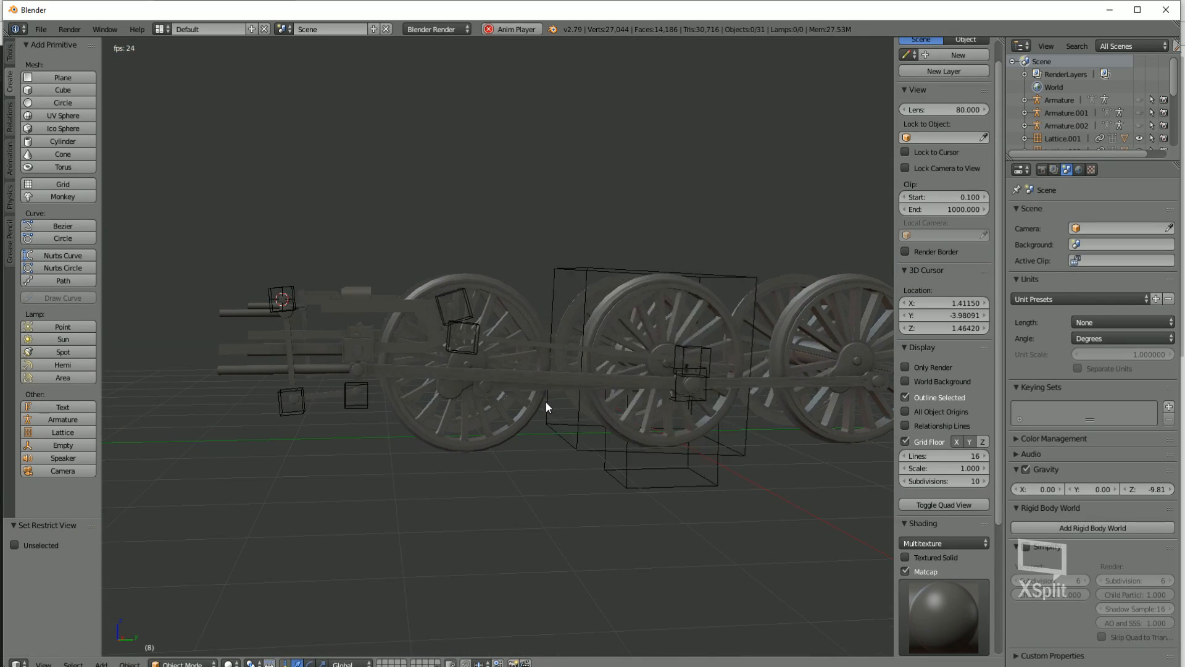
pyautogui.click(919, 368)
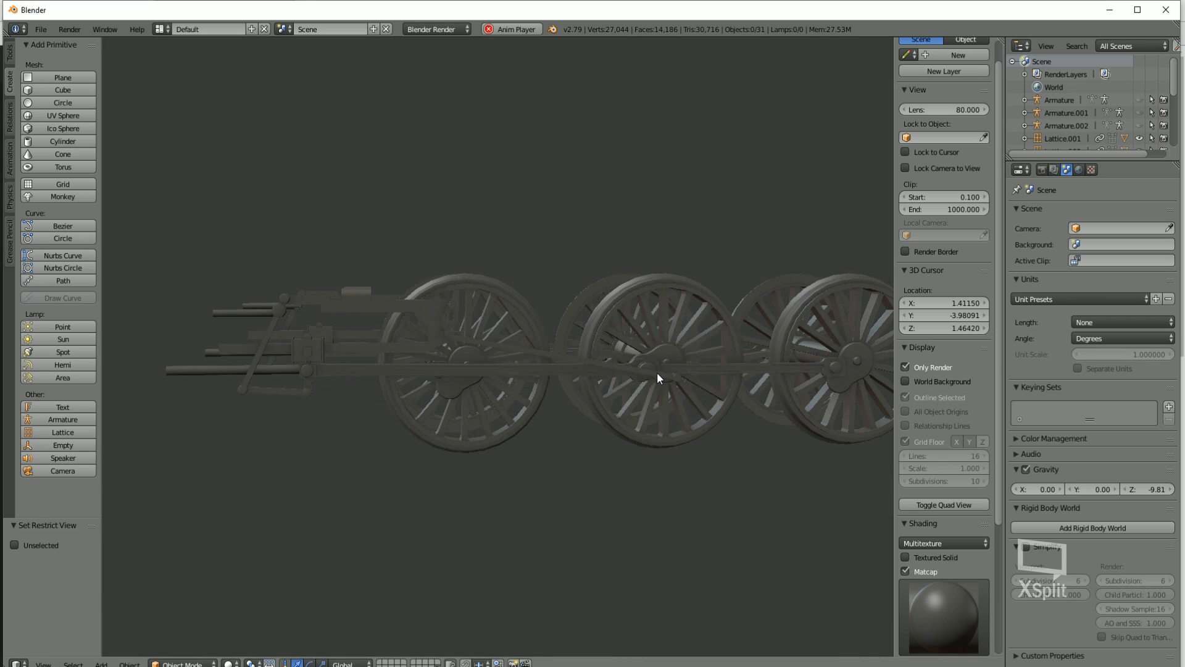
pyautogui.moveTo(656, 372); pyautogui.dragTo(642, 366, button='middle')
pyautogui.scroll(2, 731, 373)
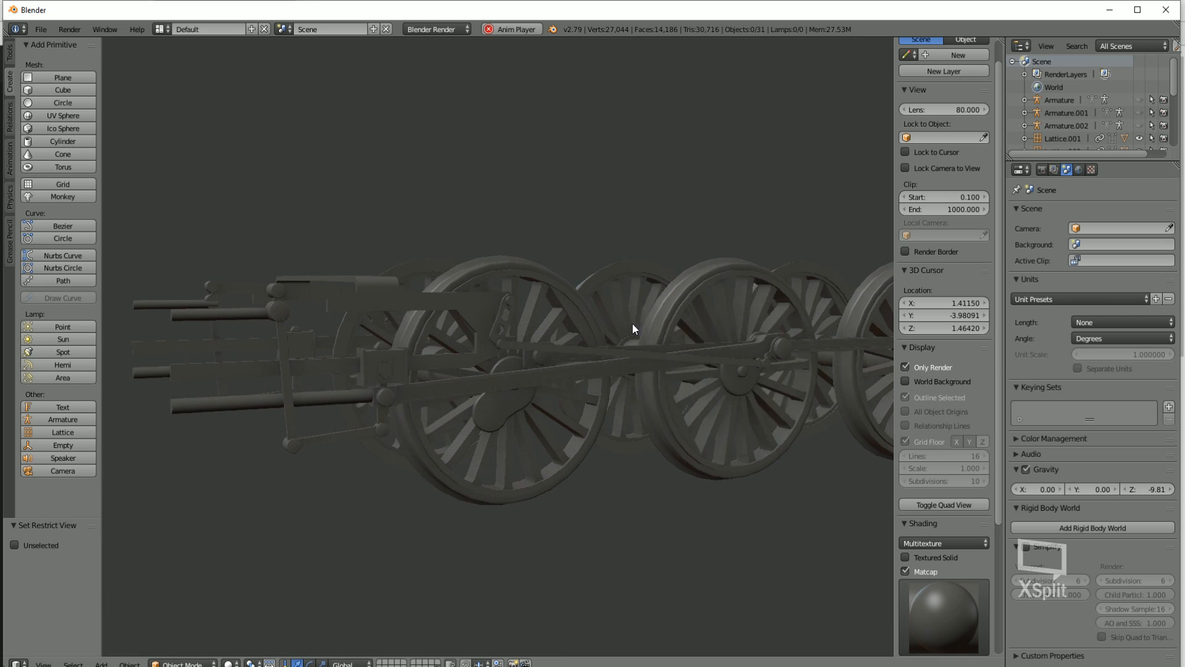
# Turn off Only Render for the viewport and stop the animation playback
pyautogui.click(922, 367)
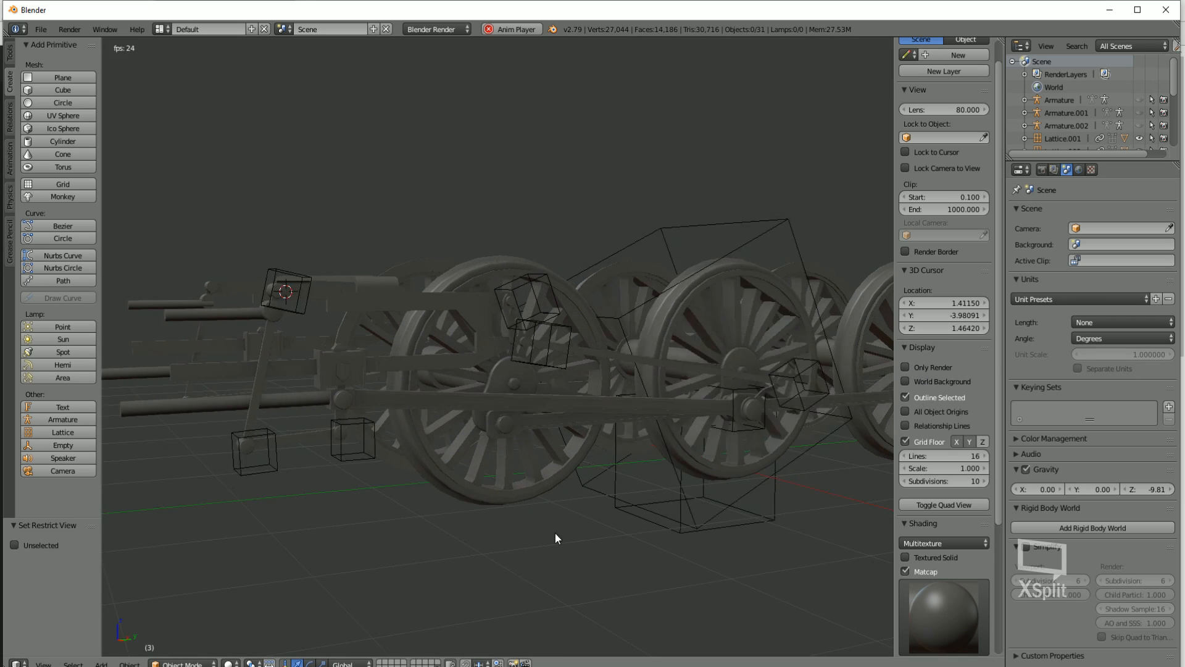
pyautogui.press('Escape')
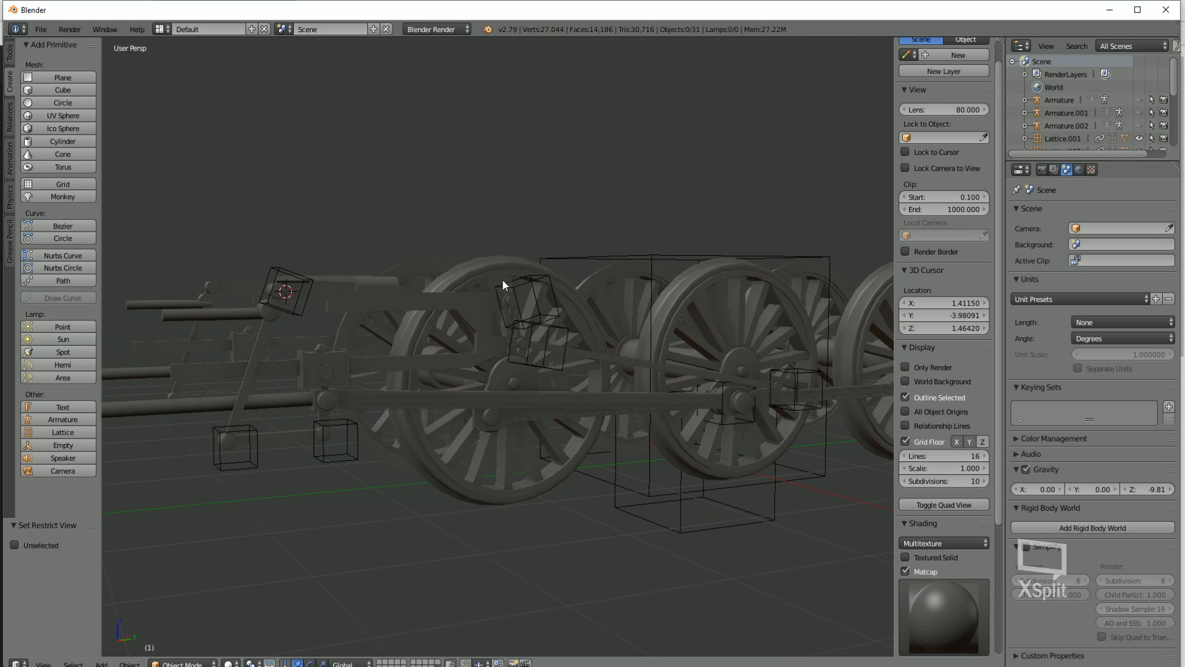
# Duplicate the b.r.whl2 lattice in place and snap the copy onto the front wheel's centre using the 3D cursor
pyautogui.rightClick(502, 279)
pyautogui.moveTo(502, 273); pyautogui.dragTo(424, 356, button='middle')
pyautogui.hotkey('shift', 's')
pyautogui.click(424, 357)
pyautogui.rightClick(595, 250)
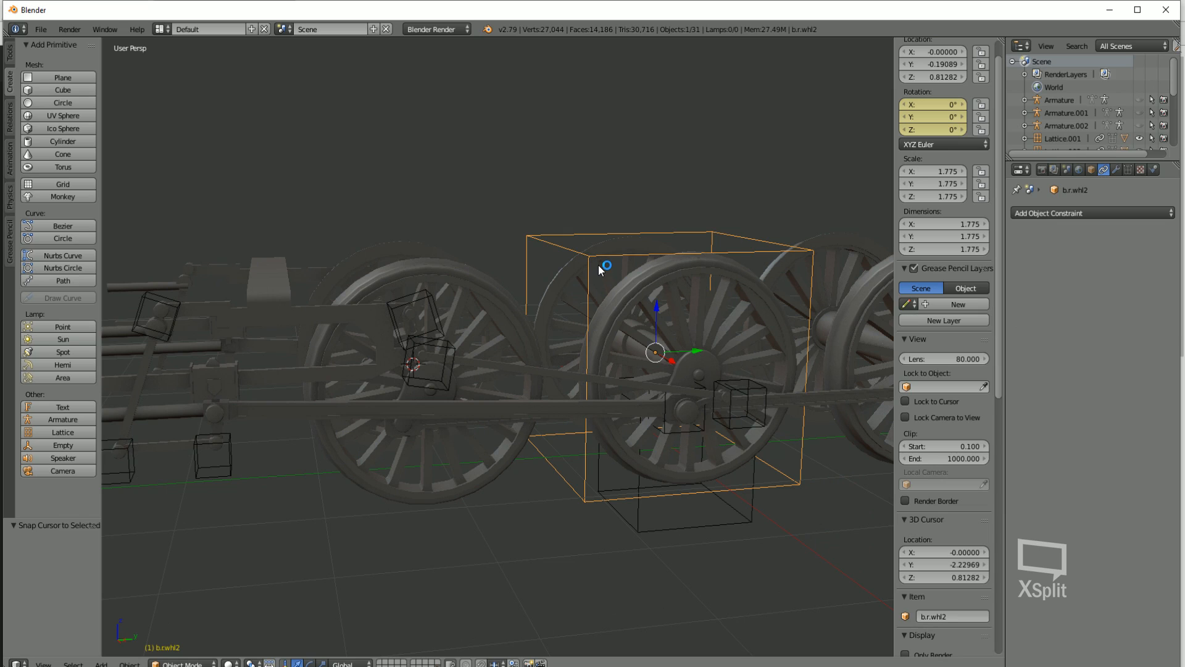
pyautogui.hotkey('shift', 'd')
pyautogui.press('Escape')
pyautogui.hotkey('shift', 's')
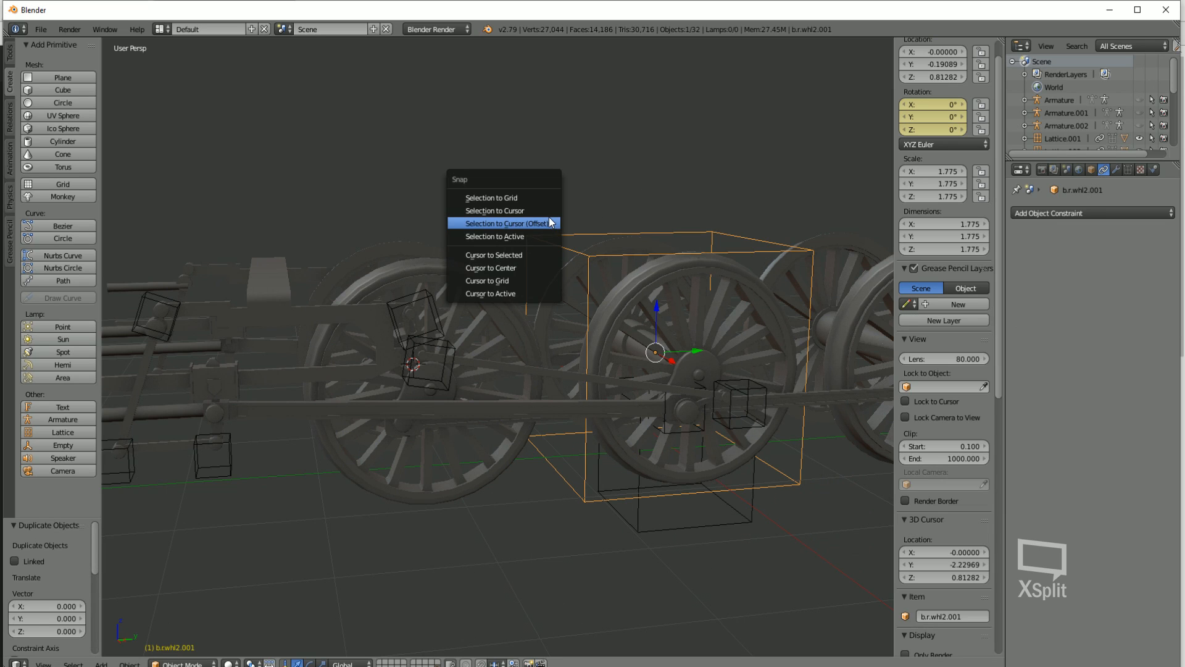
pyautogui.click(529, 223)
# Parent the front wheel to the duplicated lattice around it
pyautogui.press('a')
pyautogui.rightClick(420, 477)
pyautogui.keyDown('shift'); pyautogui.rightClick(472, 247); pyautogui.keyUp('shift')
pyautogui.hotkey('ctrl', 'p')
pyautogui.click(471, 241)
pyautogui.press('a')
# Duplicate the b.r.whl2 lattice again and snap the copy onto the rear wheel's centre using the 3D cursor
pyautogui.keyDown('shift'); pyautogui.moveTo(760, 272); pyautogui.dragTo(700, 324, button='middle'); pyautogui.keyUp('shift')
pyautogui.rightClick(699, 328)
pyautogui.hotkey('shift', 's')
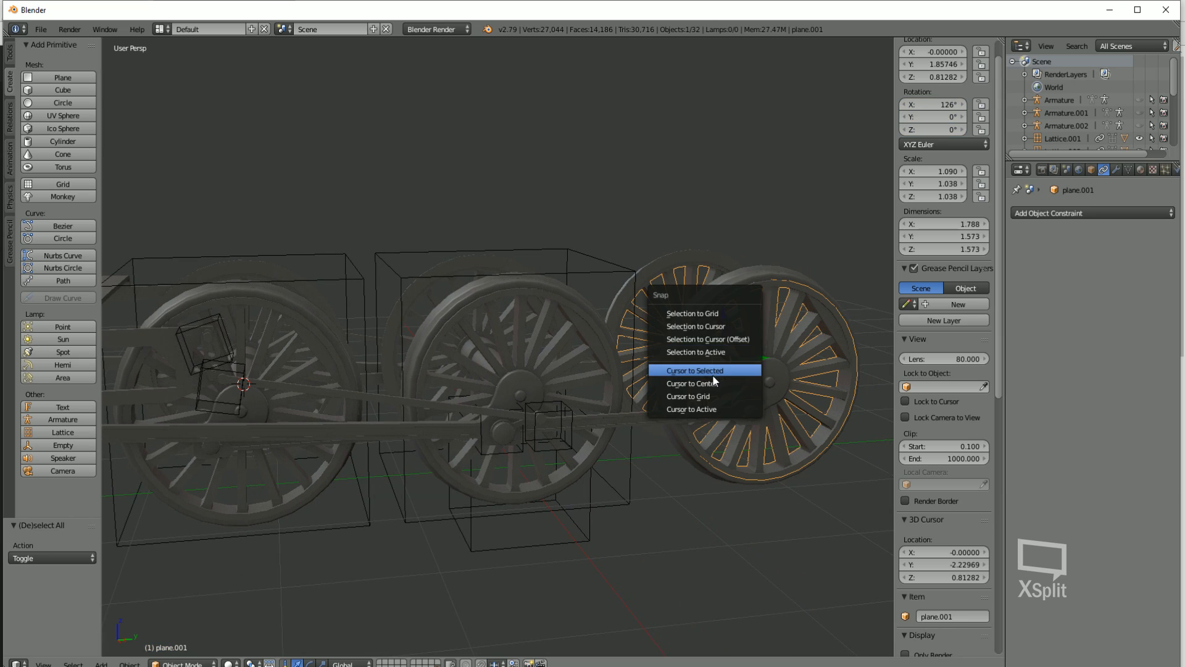
pyautogui.click(713, 376)
pyautogui.rightClick(545, 287)
pyautogui.hotkey('shift', 'd')
pyautogui.press('Escape')
pyautogui.hotkey('shift', 's')
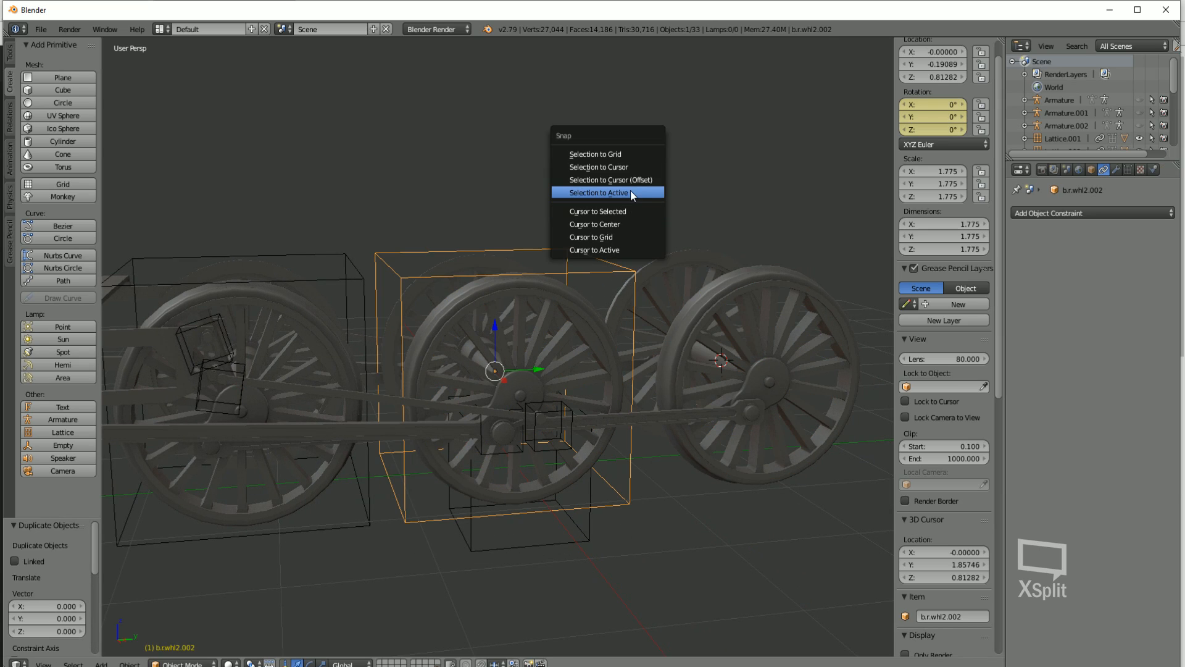
pyautogui.click(631, 190)
# Parent the rear wheel to its surrounding lattice and briefly play the animation to check the wheels
pyautogui.press('a')
pyautogui.rightClick(784, 364)
pyautogui.keyDown('shift'); pyautogui.rightClick(807, 261); pyautogui.keyUp('shift')
pyautogui.hotkey('ctrl', 'p')
pyautogui.click(754, 263)
pyautogui.press('a')
pyautogui.hotkey('alt', 'a')
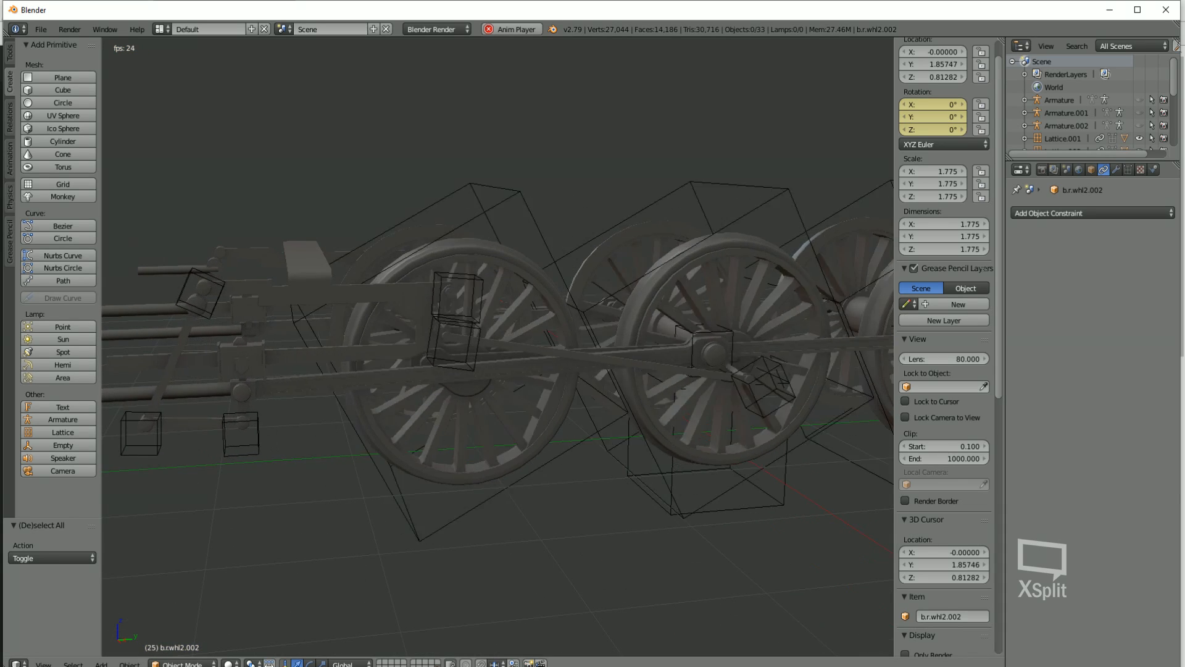
pyautogui.press('Escape')
# Rename the front wheel's lattice as b.r.whl1 and the rear wheel's lattice as b.r.whl3
pyautogui.rightClick(527, 253)
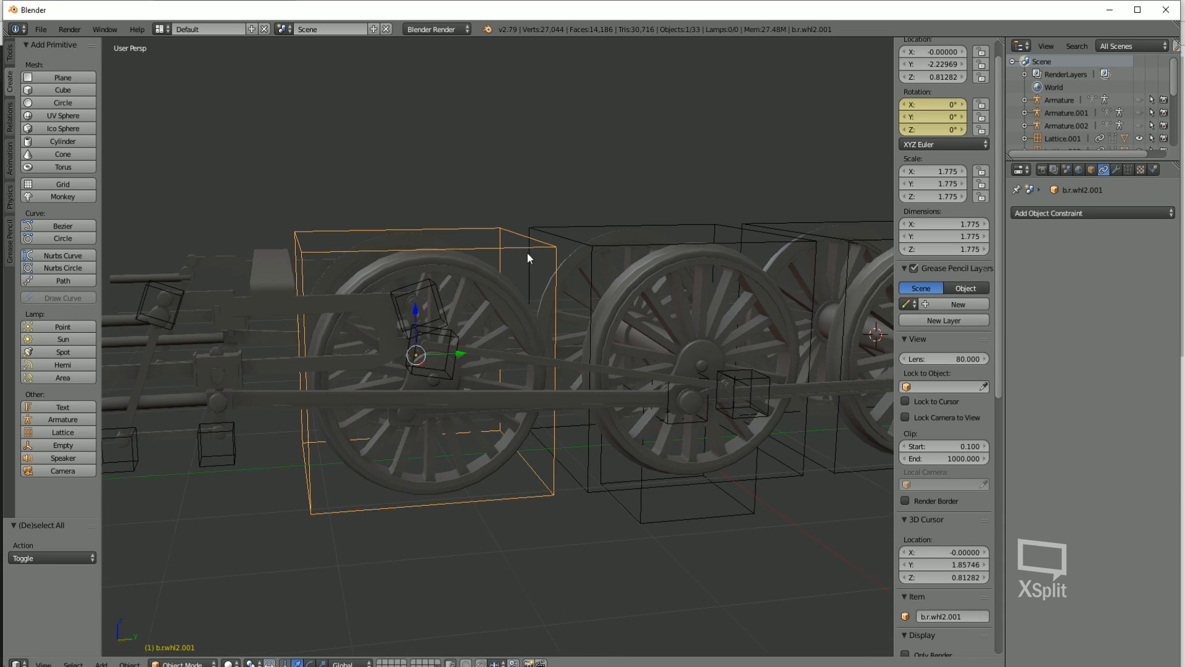
pyautogui.click(1092, 170)
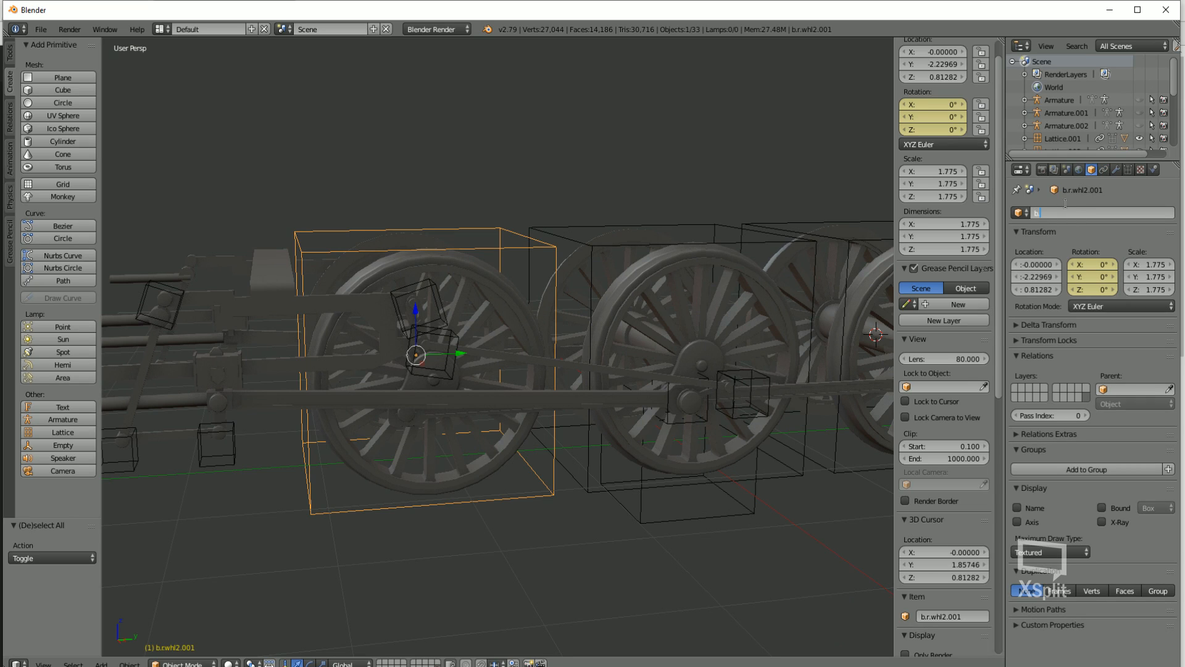
pyautogui.rightClick(747, 238)
pyautogui.rightClick(783, 226)
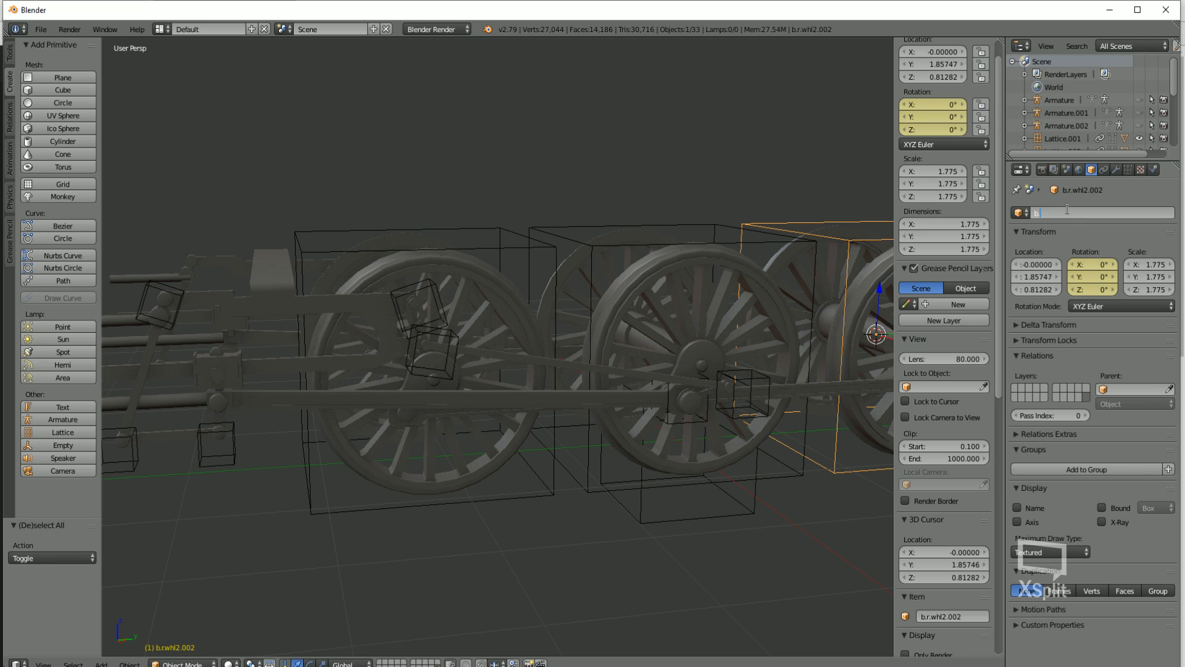
# Unhide all objects and hide the three armatures again
pyautogui.scroll(-2, 618, 396)
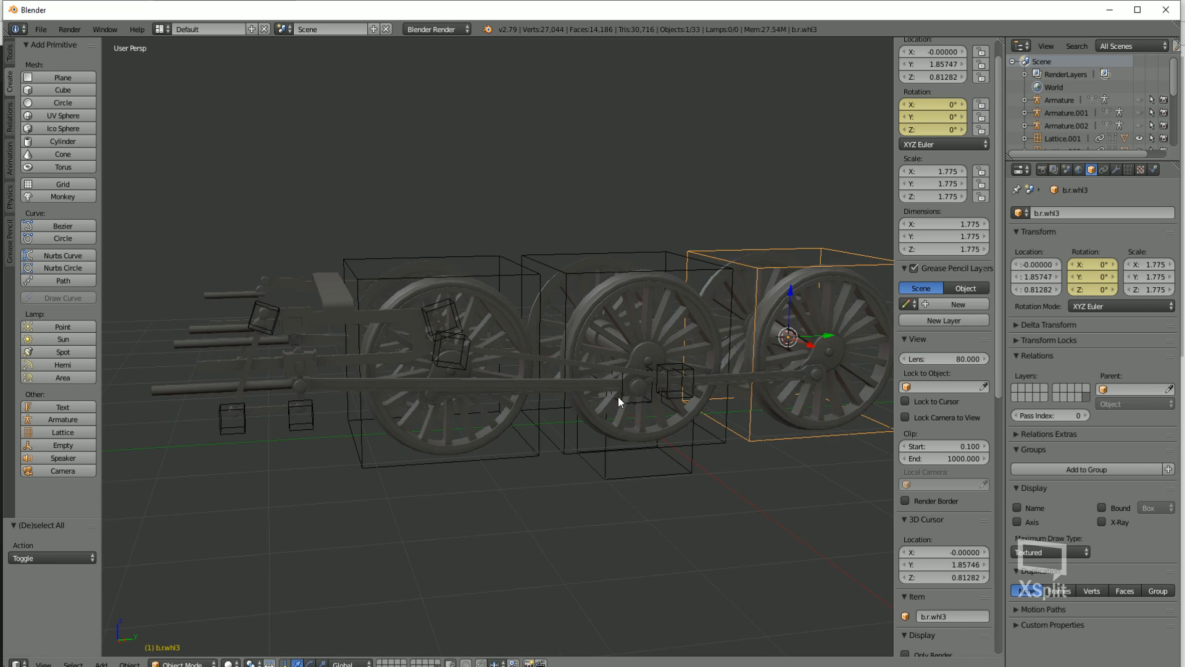
pyautogui.moveTo(617, 396); pyautogui.dragTo(698, 457, button='middle')
pyautogui.press('a')
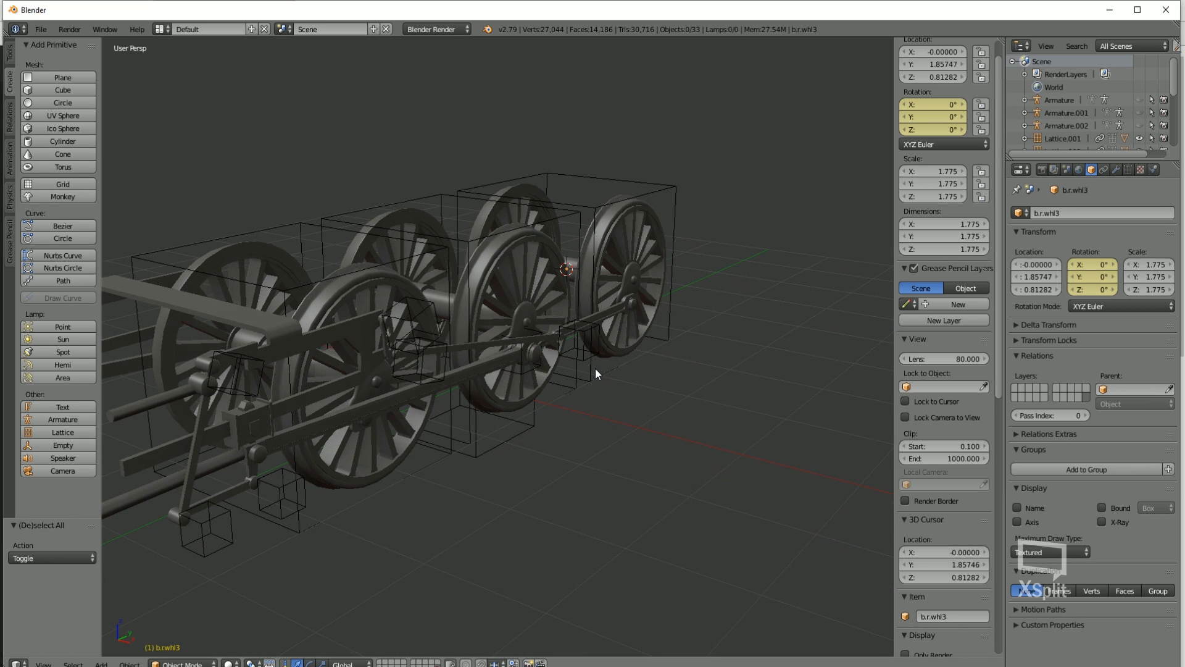
pyautogui.hotkey('alt', 'h')
pyautogui.press('a')
pyautogui.scroll(-8, 550, 372)
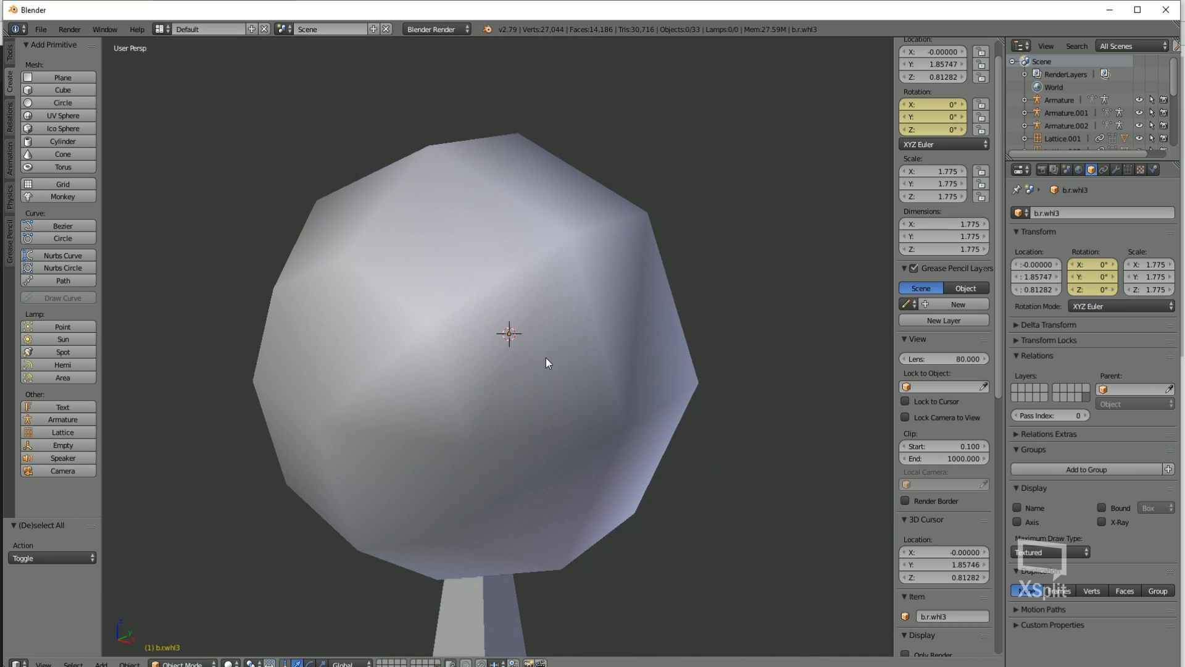
pyautogui.rightClick(546, 361)
pyautogui.press('h')
pyautogui.scroll(7, 525, 374)
pyautogui.rightClick(499, 361)
pyautogui.press('h')
pyautogui.rightClick(281, 485)
pyautogui.press('h')
# Hide the b.r.siderod lattice at the middle wheel's crank pin
pyautogui.moveTo(599, 374); pyautogui.dragTo(543, 400, button='middle')
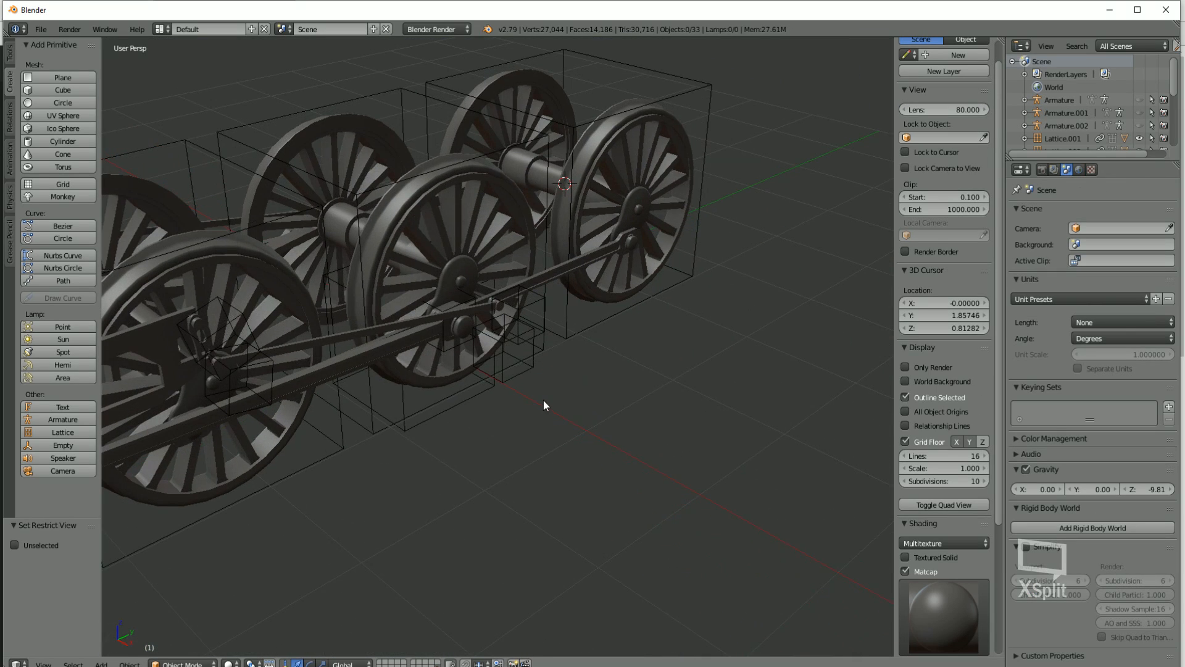
pyautogui.rightClick(443, 344)
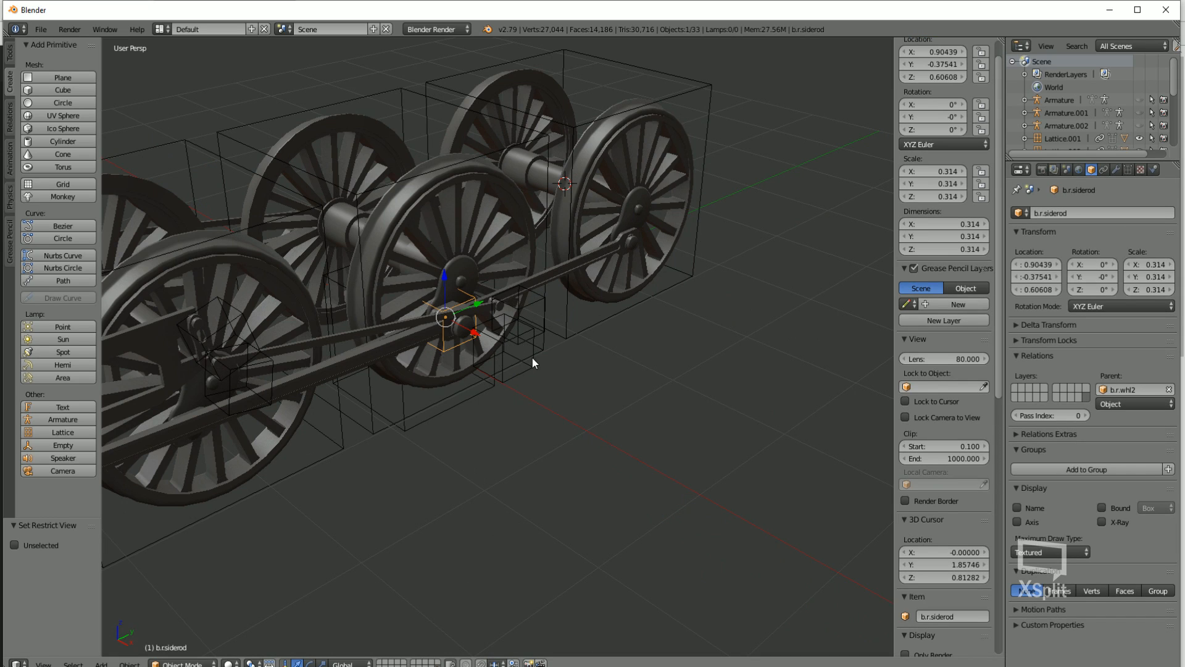
pyautogui.moveTo(771, 466); pyautogui.dragTo(583, 441, button='middle')
pyautogui.press('h')
# Rename the lattice at the middle wheel's eccentric crank, parented to b.r.whl2, as b.r.reverse1
pyautogui.rightClick(565, 417)
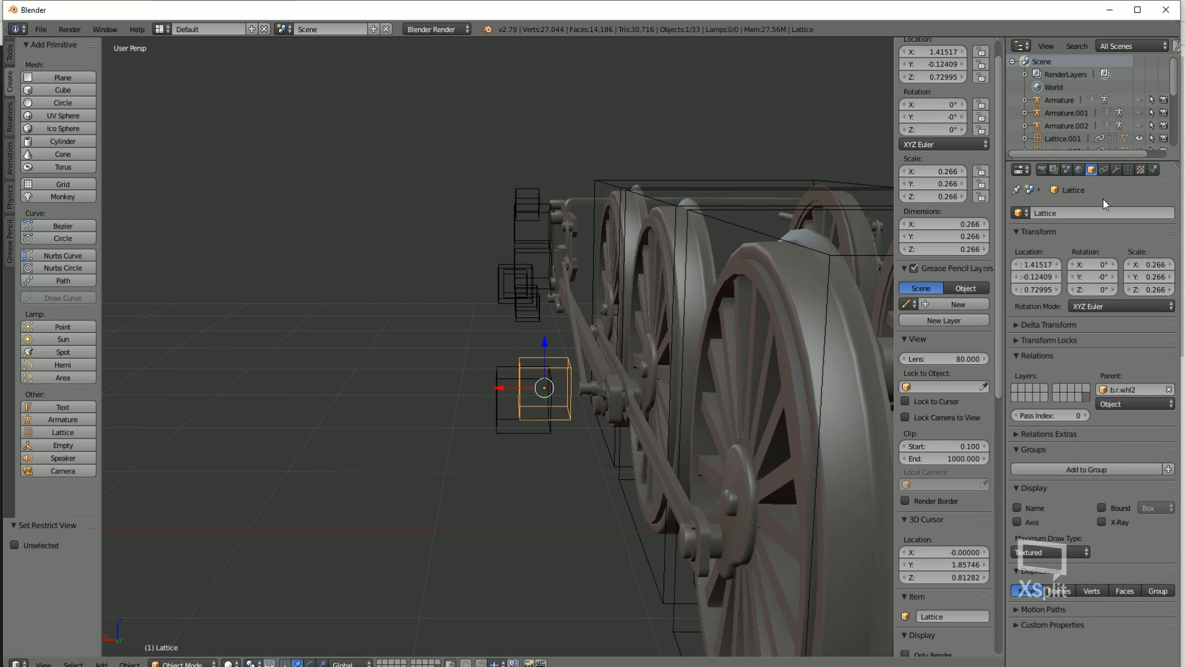
pyautogui.moveTo(315, 327); pyautogui.dragTo(467, 390, button='middle')
pyautogui.press('g')
pyautogui.rightClick(531, 330)
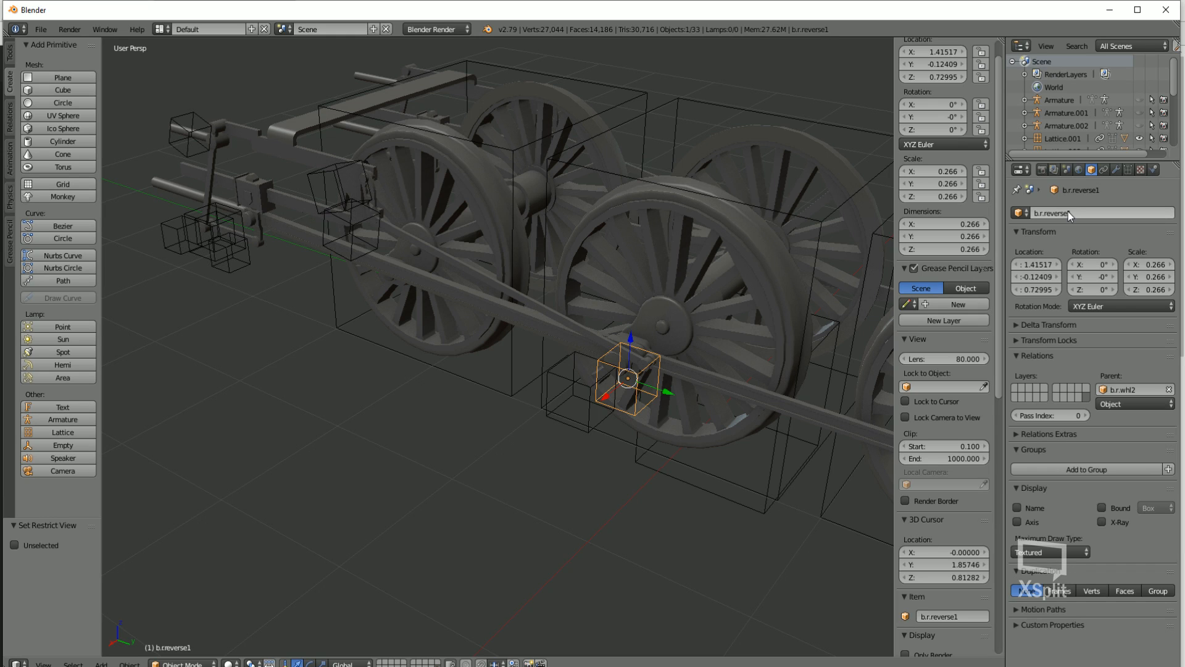
# Give Lattice.002 at the front wheel's expansion link a name starting with b.r.rev and hide it
pyautogui.scroll(3, 382, 441)
pyautogui.rightClick(381, 441)
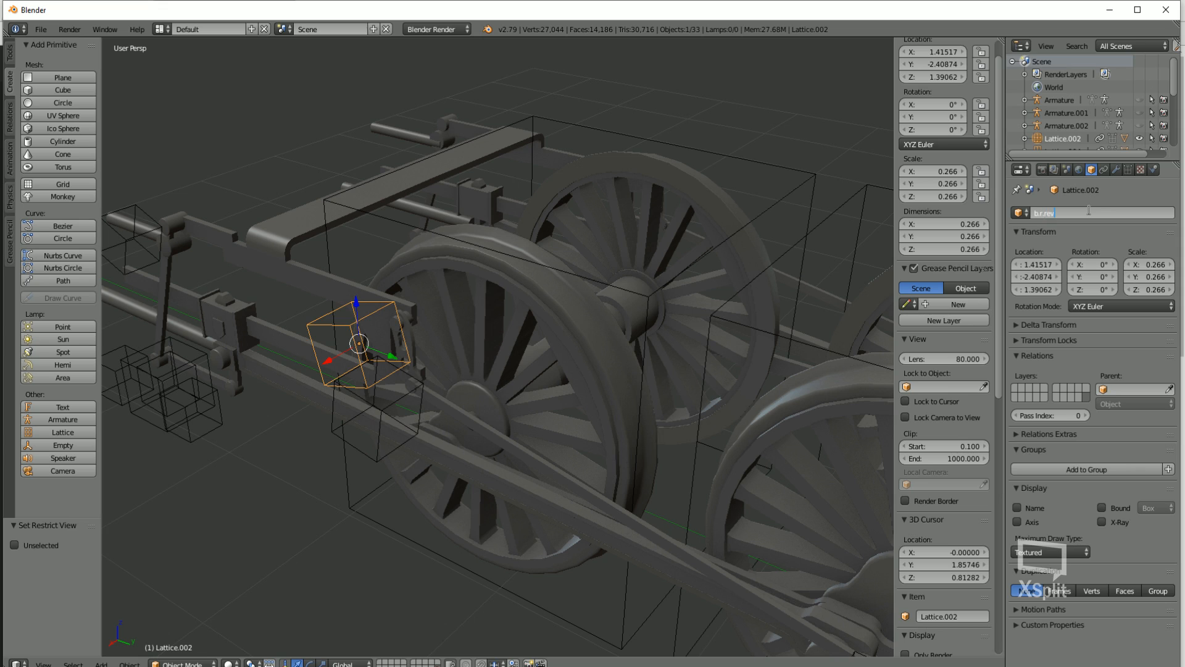
pyautogui.press('h')
pyautogui.moveTo(391, 455); pyautogui.dragTo(631, 412, button='middle')
pyautogui.rightClick(560, 553)
pyautogui.press('h')
pyautogui.hotkey('ctrl', 'z')
# Hide the b.r.cr lattice at the crosshead and rename Lattice.003 below it as b.r.piston2
pyautogui.rightClick(685, 380)
pyautogui.rightClick(552, 382)
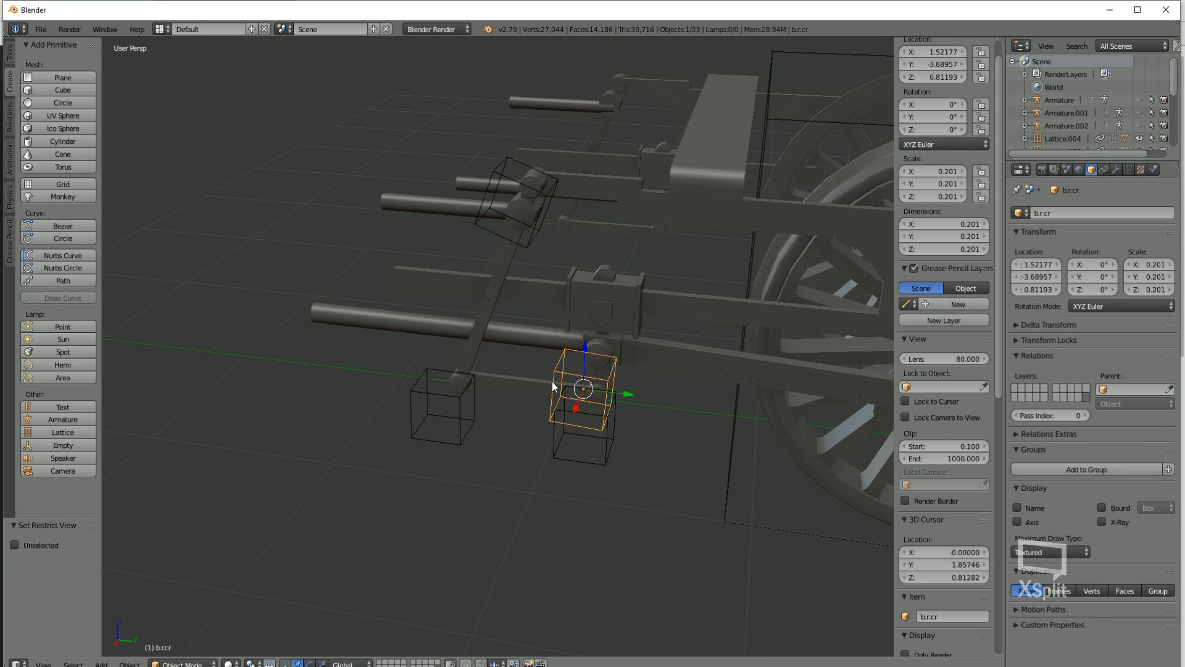
pyautogui.moveTo(552, 381); pyautogui.dragTo(442, 408, button='middle')
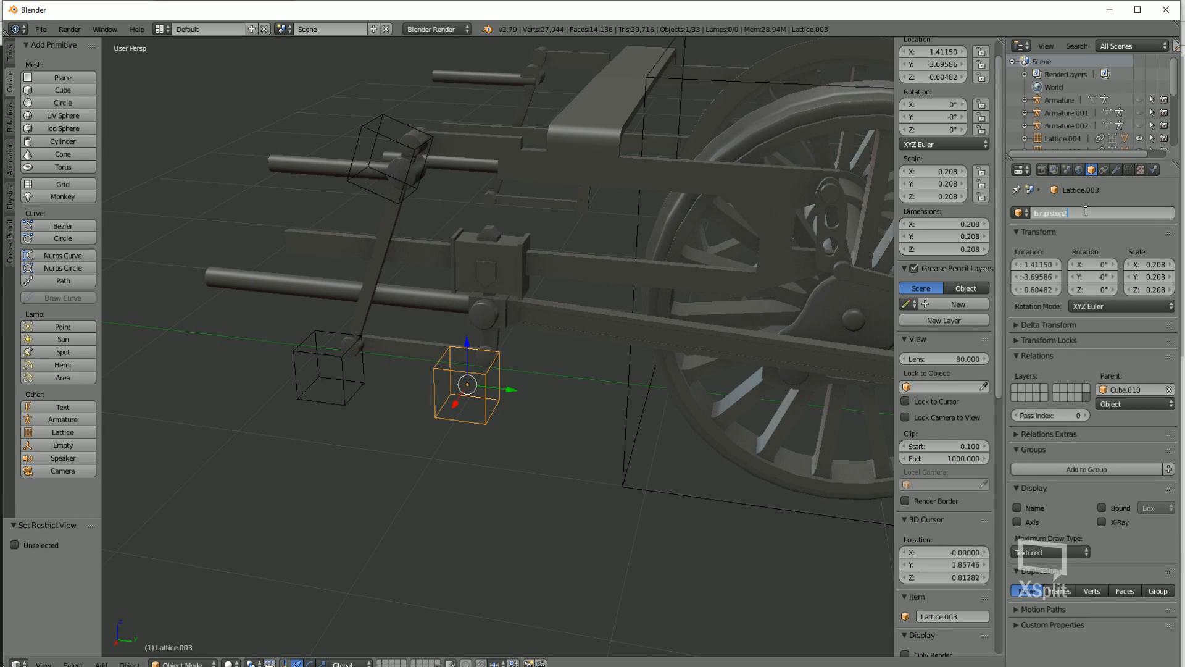
# Rename the lattice at the combination lever's lower end as b.r.piston3 and the one at its upper end as b.r.piston4
pyautogui.rightClick(328, 400)
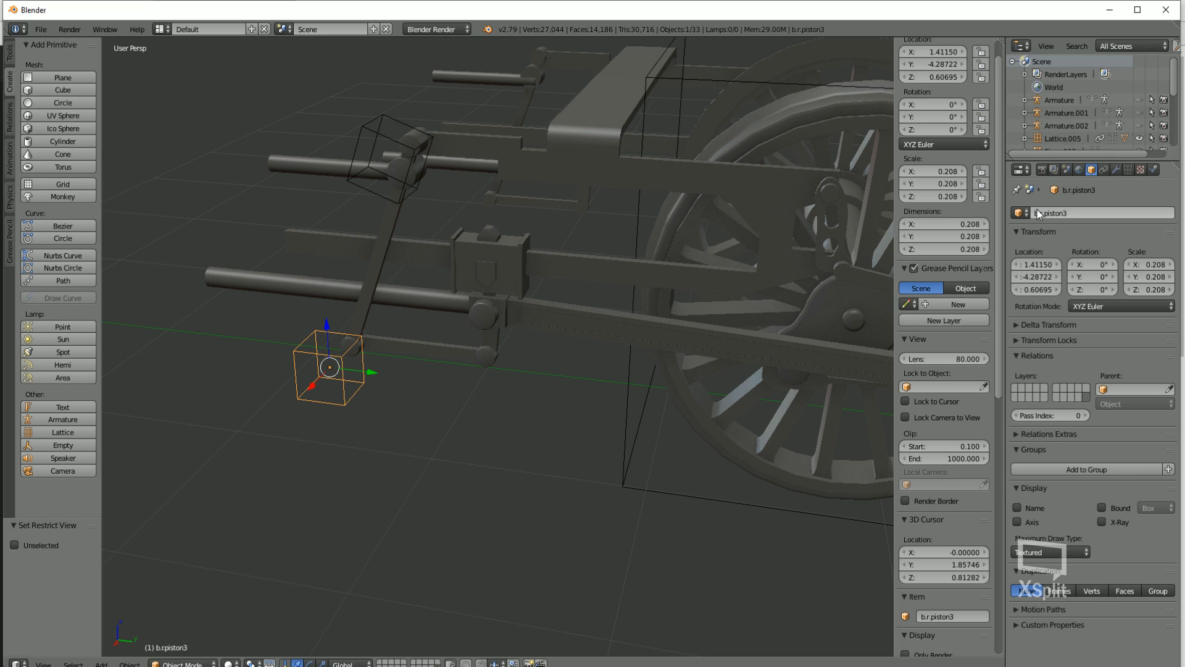
pyautogui.rightClick(391, 132)
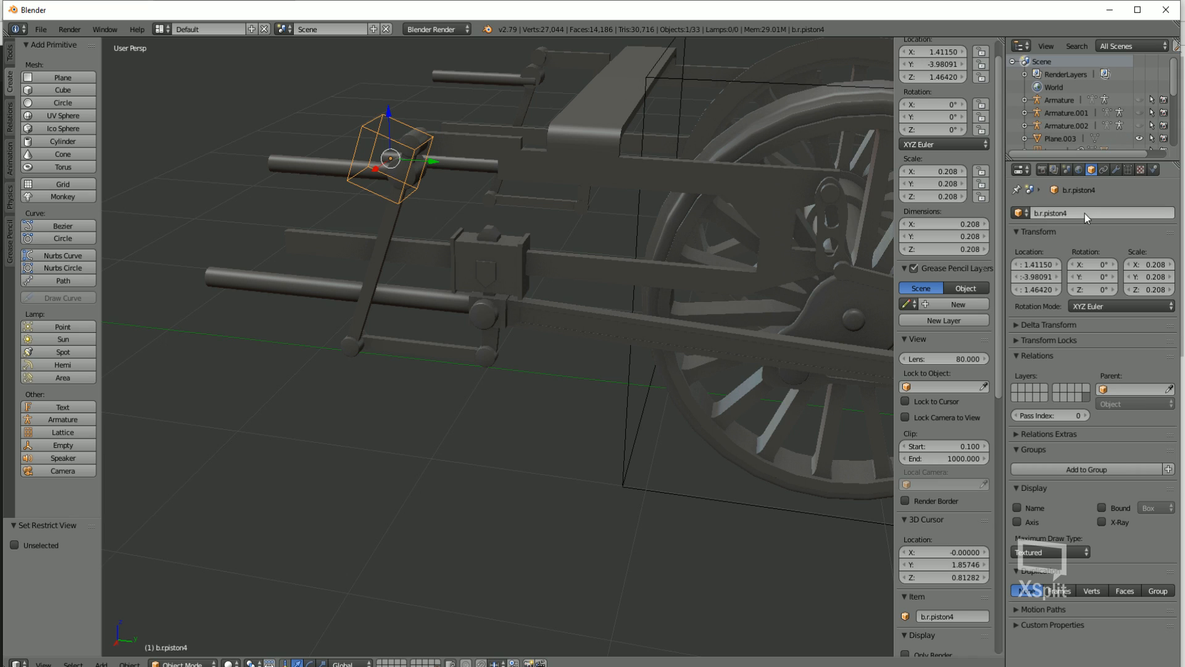
# Hide the b.r.piston4 lattice at the valve rod
pyautogui.press('Home')
pyautogui.press('a')
pyautogui.rightClick(420, 350)
pyautogui.rightClick(424, 339)
pyautogui.press('h')
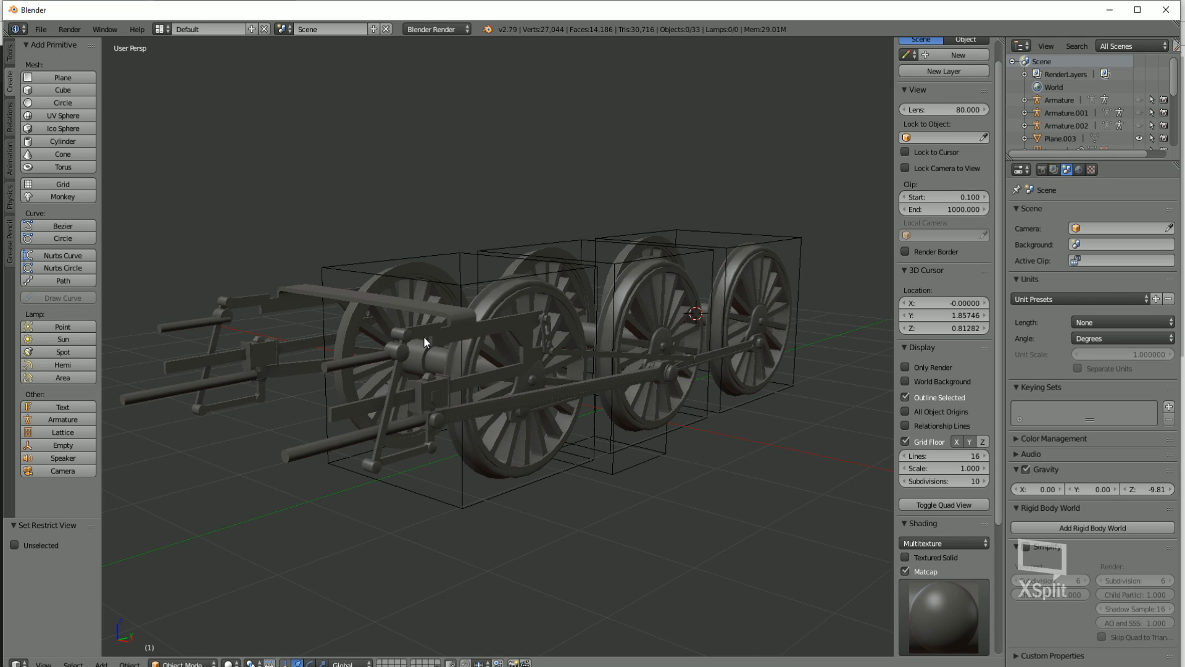
# Select the front wheel's lattice and the small main lattice in turn to check their names
pyautogui.moveTo(476, 304); pyautogui.dragTo(487, 266, button='middle')
pyautogui.rightClick(487, 266)
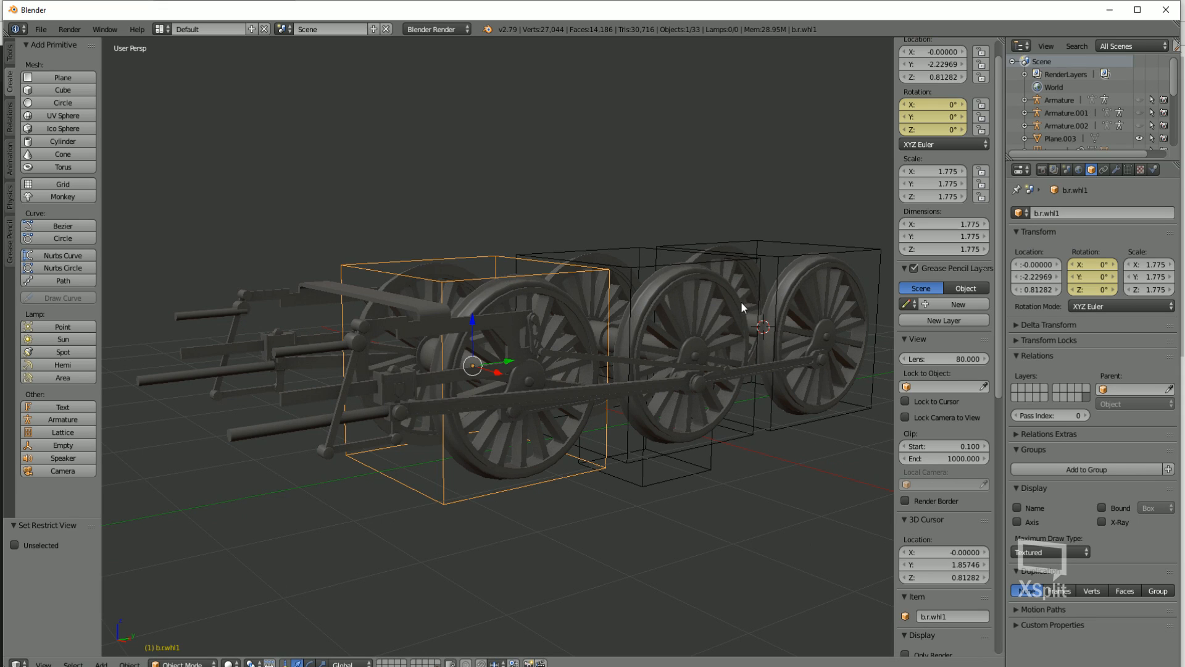
pyautogui.moveTo(657, 322); pyautogui.dragTo(588, 454, button='middle')
pyautogui.press('a')
pyautogui.rightClick(588, 454)
# Play the animation, examine all three wheels and the rods turning together, and stop it
pyautogui.hotkey('alt', 'a')
pyautogui.press('a')
pyautogui.moveTo(420, 261); pyautogui.dragTo(546, 343, button='middle')
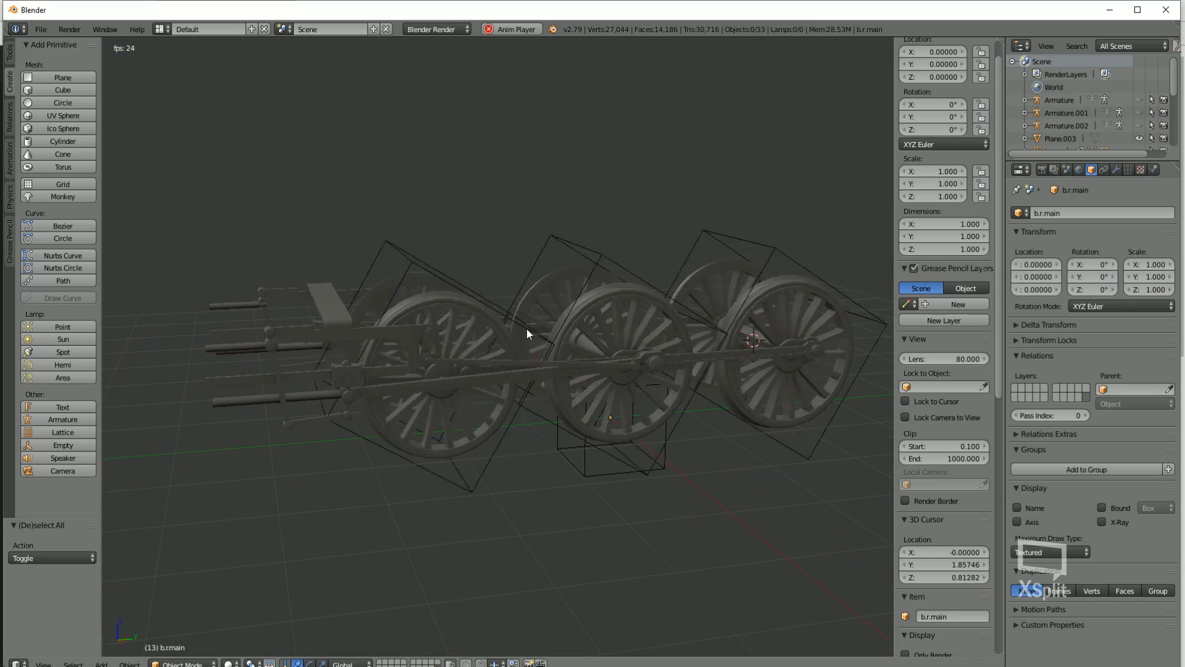
pyautogui.press('Escape')
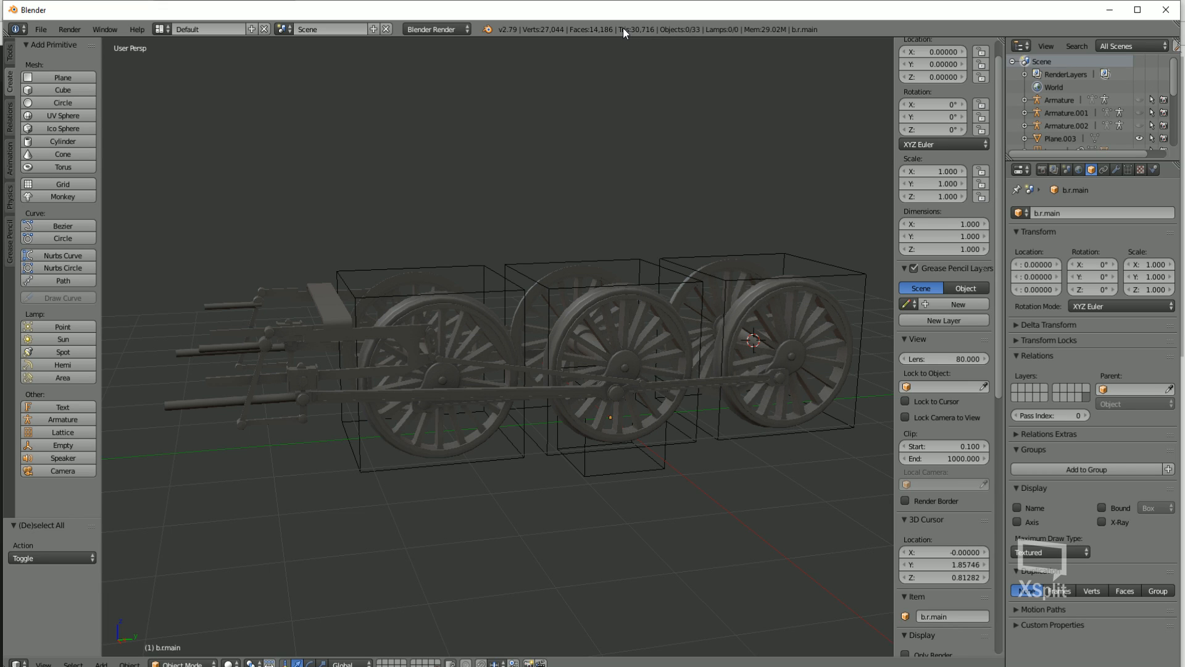
pyautogui.moveTo(477, 217); pyautogui.dragTo(524, 287, button='middle')
pyautogui.scroll(2, 526, 288)
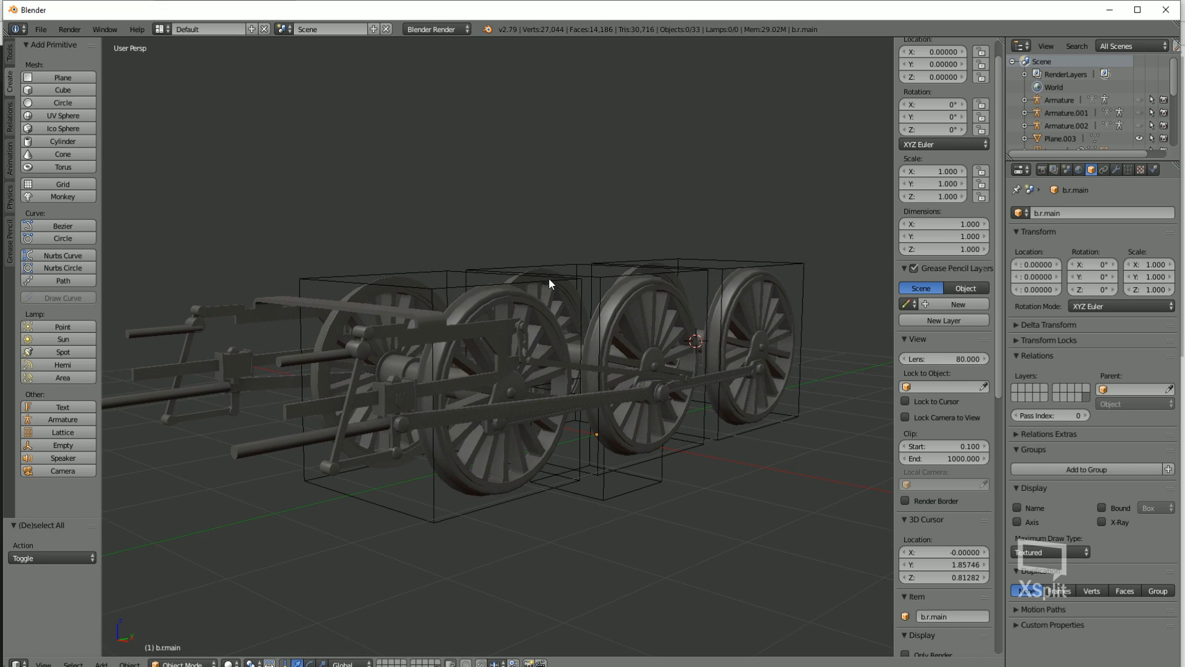
pyautogui.scroll(-2, 464, 218)
pyautogui.moveTo(588, 250)
pyautogui.mouseDown(button='middle')
pyautogui.moveTo(483, 262)
pyautogui.moveTo(602, 268)
pyautogui.mouseUp(button='middle')
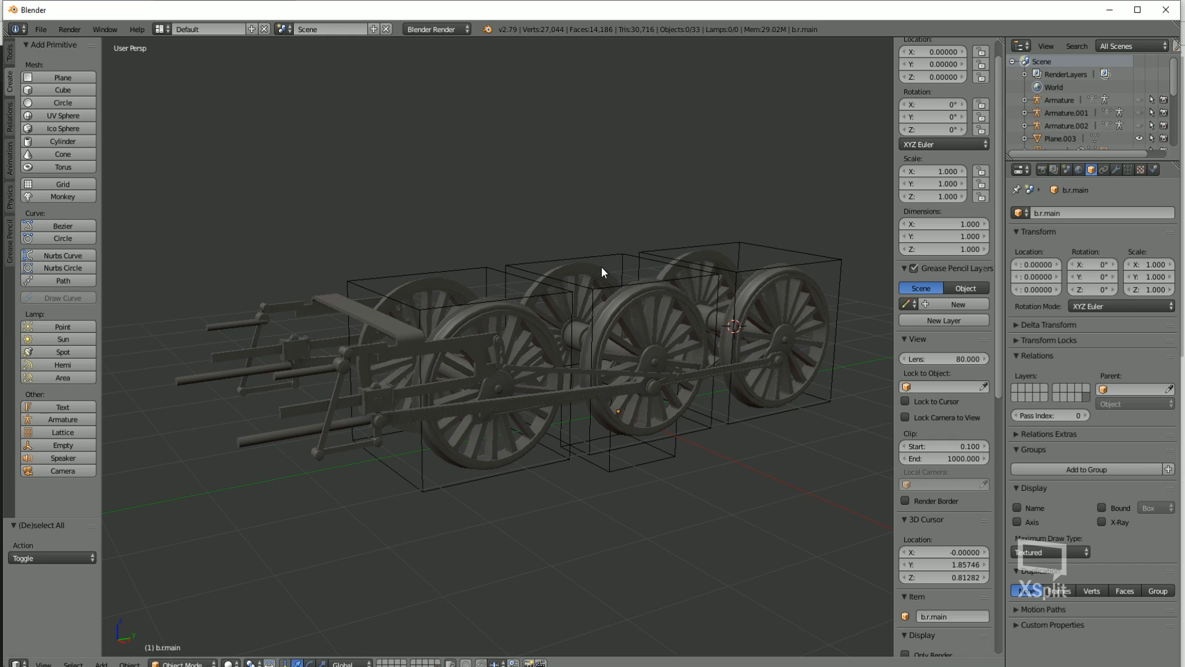
pyautogui.moveTo(592, 414)
pyautogui.mouseDown(button='middle')
pyautogui.moveTo(685, 379)
pyautogui.moveTo(672, 395)
pyautogui.moveTo(719, 395)
pyautogui.moveTo(646, 384)
pyautogui.moveTo(659, 388)
pyautogui.moveTo(591, 405)
pyautogui.moveTo(602, 402)
pyautogui.mouseUp(button='middle')
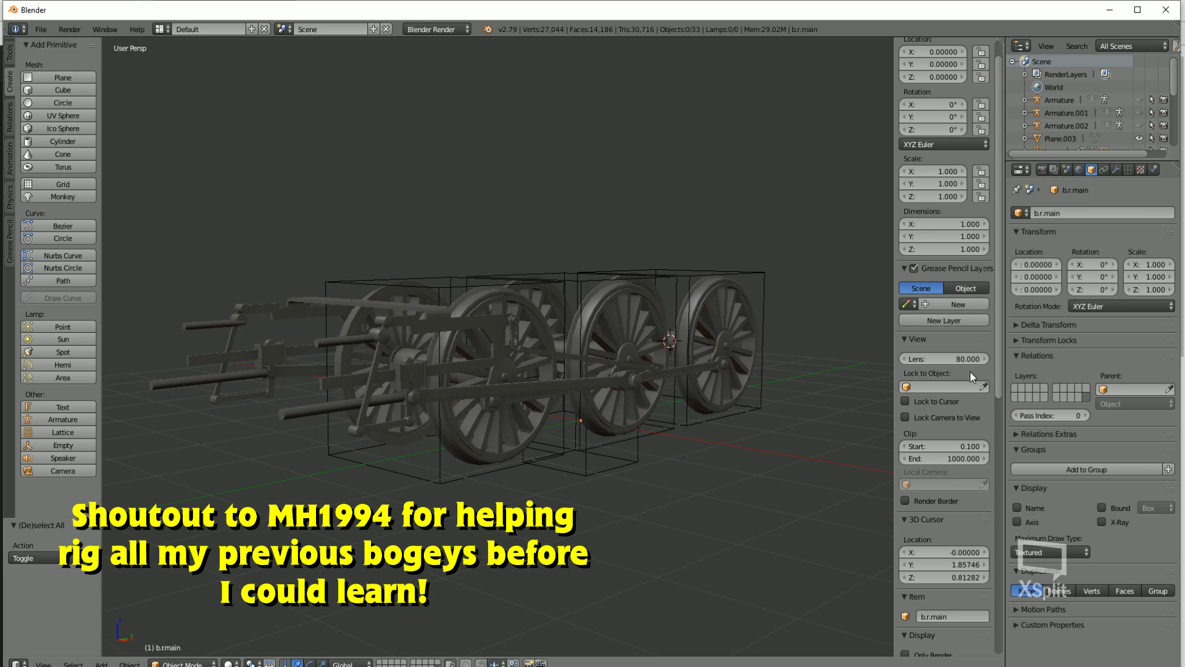
# Turn on Only Render for the viewport and play the animation of the finished running gear
pyautogui.scroll(-8, 920, 456)
pyautogui.click(905, 397)
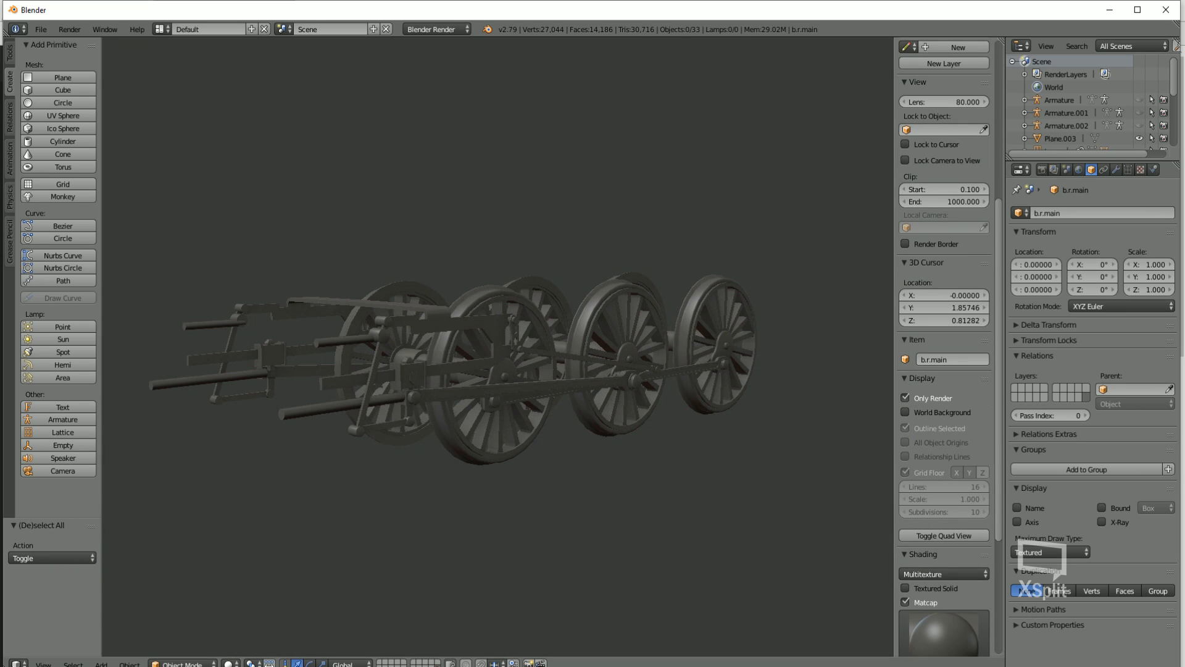
pyautogui.hotkey('alt', 'a')
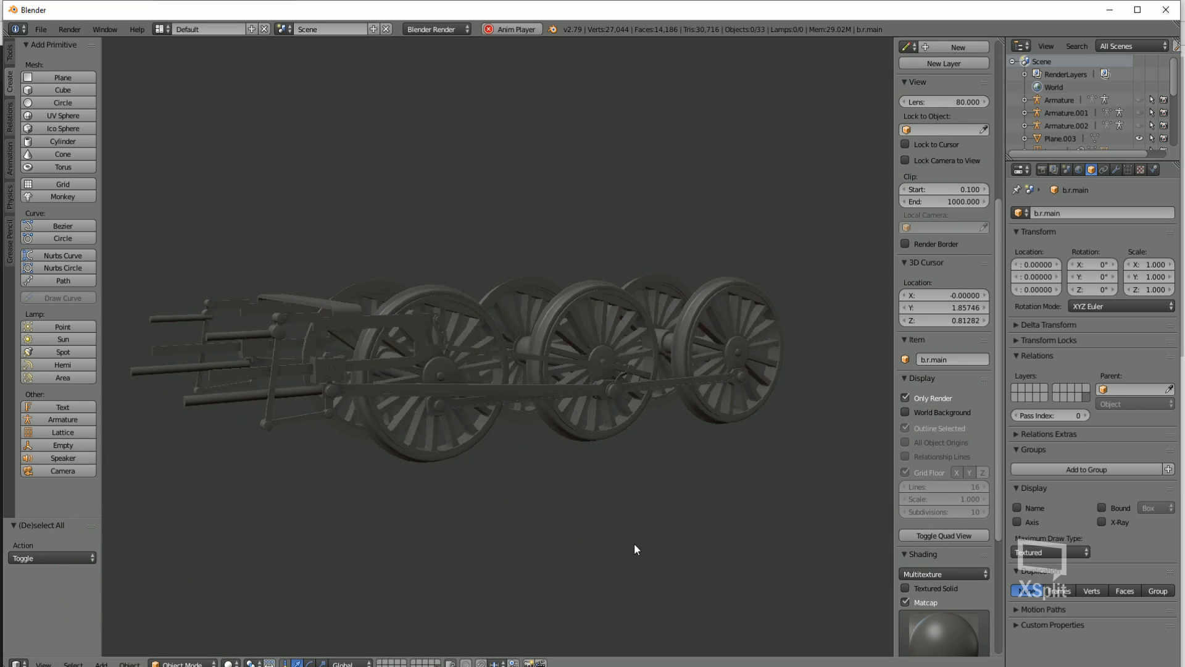